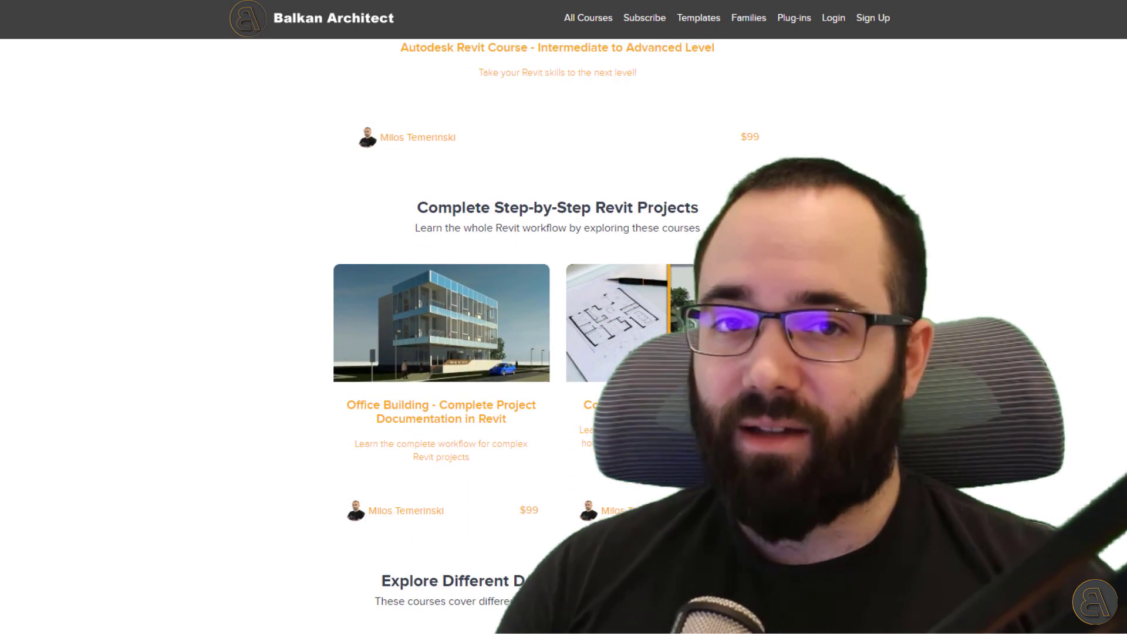
Step: Scroll through the All Courses page of the Balkan Architect website
{"action": "scroll", "coordinate": [440, 317], "scroll_direction": "down", "scroll_amount": 3}
{"action": "scroll", "coordinate": [441, 317], "scroll_direction": "down", "scroll_amount": 7}
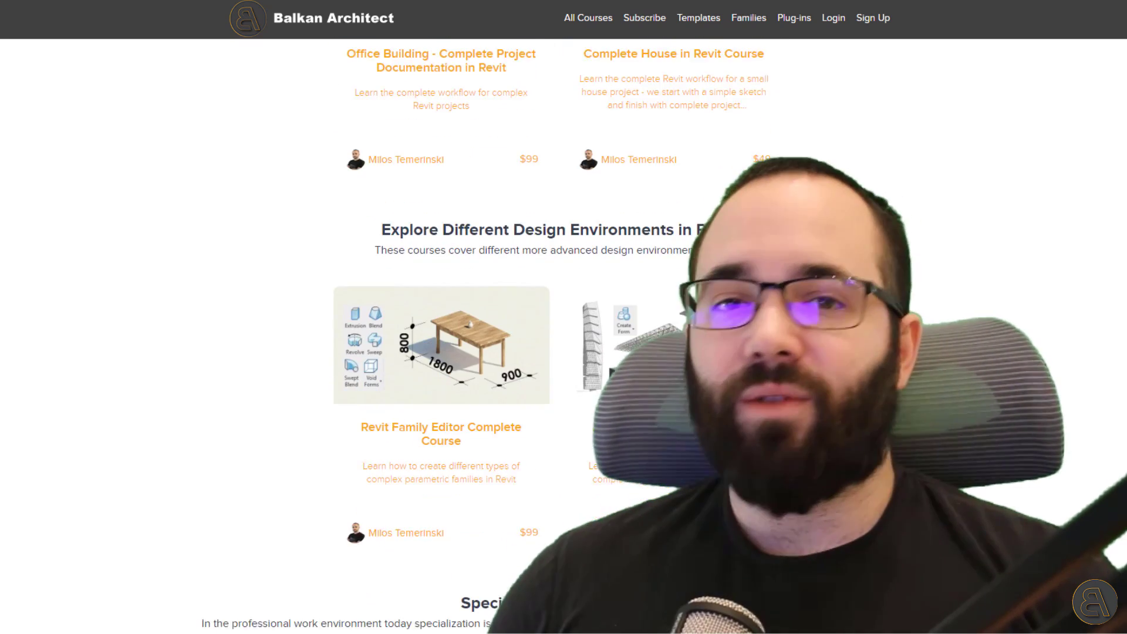
{"action": "scroll", "coordinate": [440, 317], "scroll_direction": "down", "scroll_amount": 2}
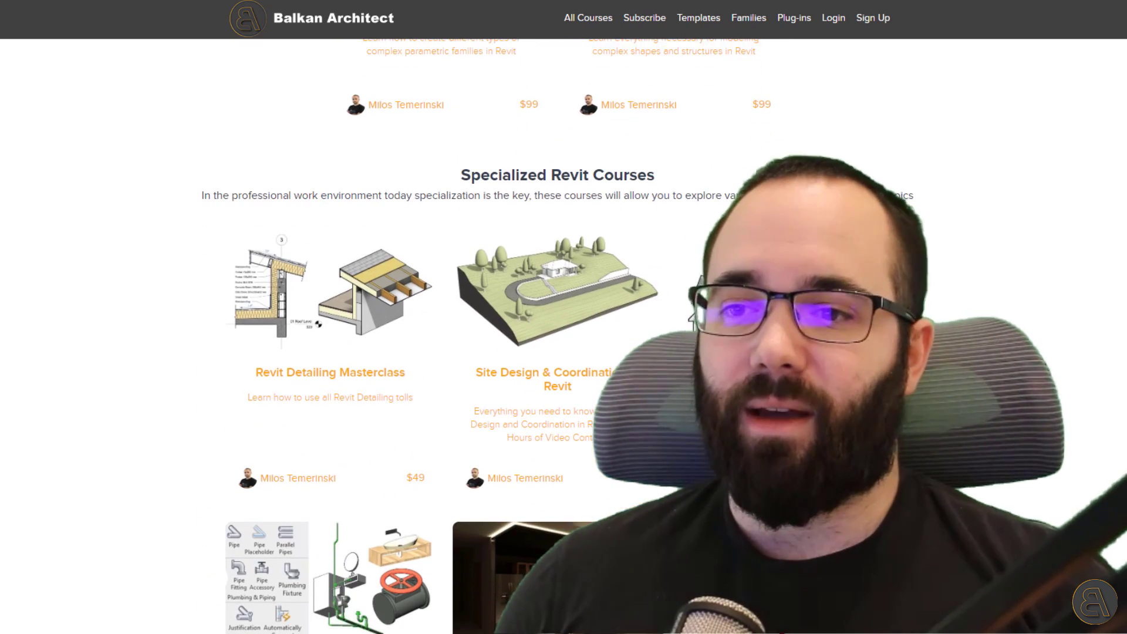
{"action": "scroll", "coordinate": [440, 317], "scroll_direction": "down", "scroll_amount": 1}
{"action": "scroll", "coordinate": [441, 317], "scroll_direction": "down", "scroll_amount": 2}
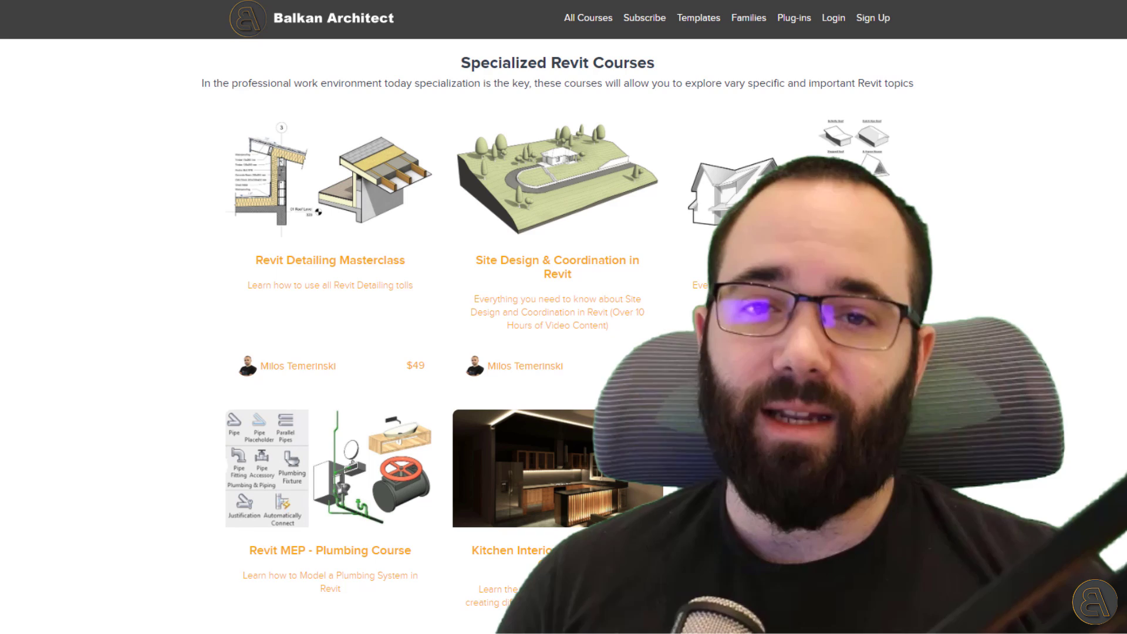
{"action": "scroll", "coordinate": [440, 317], "scroll_direction": "down", "scroll_amount": 1}
{"action": "scroll", "coordinate": [440, 317], "scroll_direction": "down", "scroll_amount": 4}
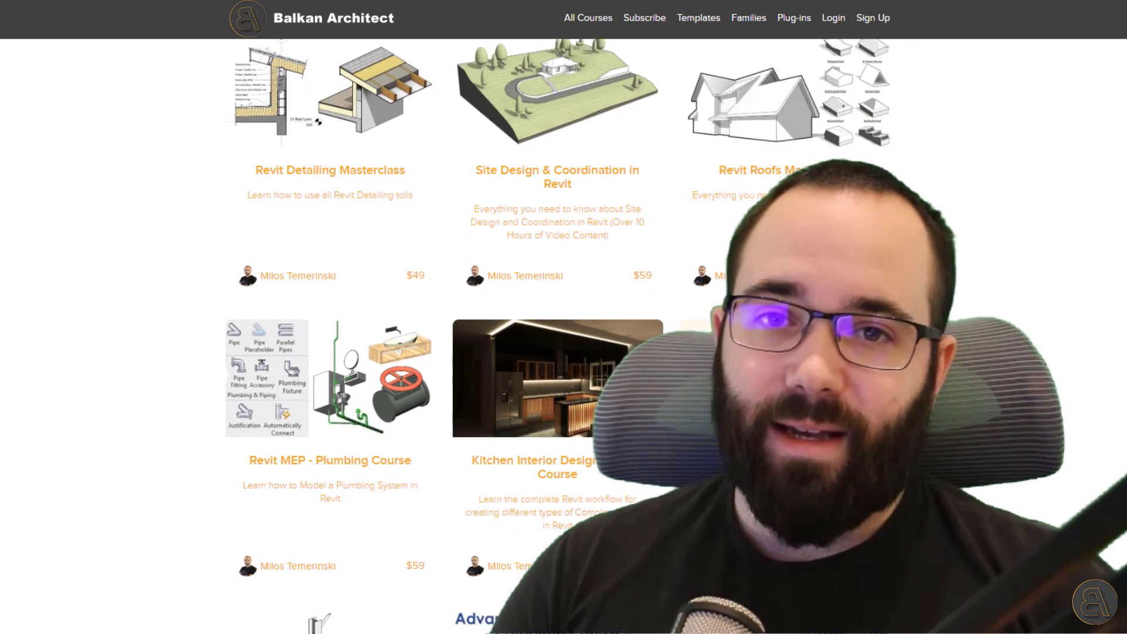
{"action": "scroll", "coordinate": [440, 317], "scroll_direction": "down", "scroll_amount": 9}
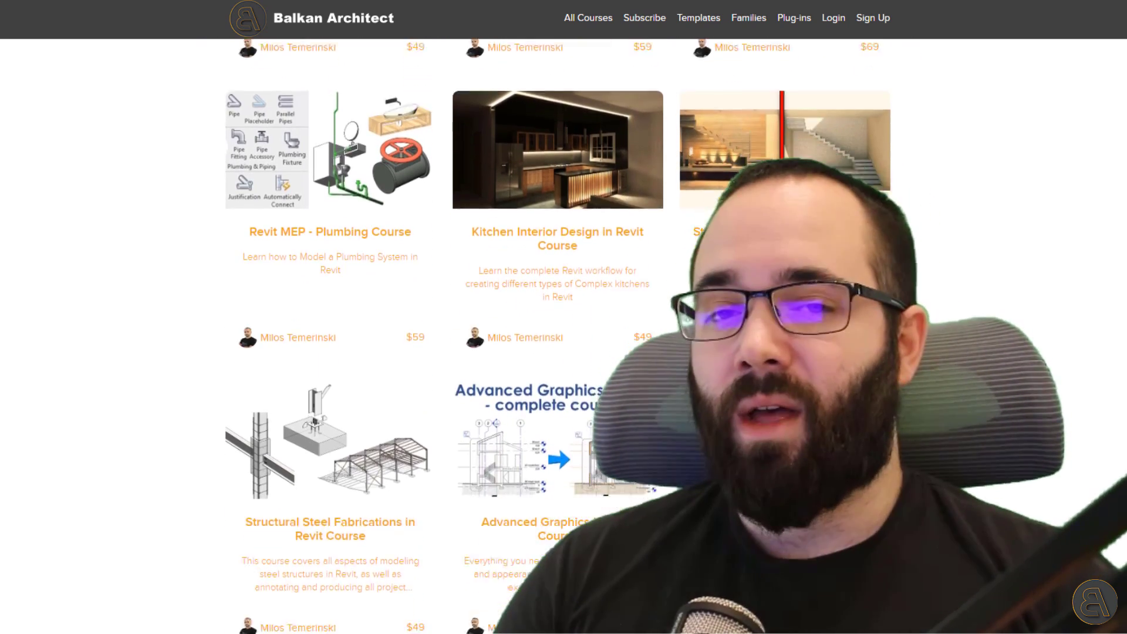
{"action": "scroll", "coordinate": [440, 317], "scroll_direction": "down", "scroll_amount": 3}
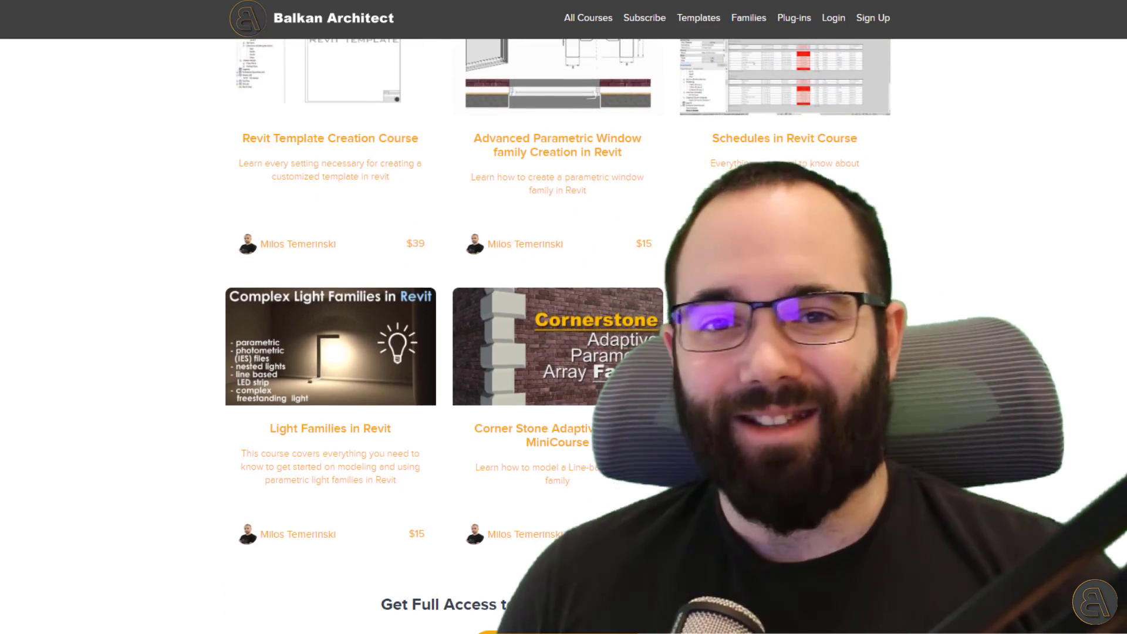
{"action": "scroll", "coordinate": [440, 317], "scroll_direction": "up", "scroll_amount": 20}
{"action": "scroll", "coordinate": [440, 317], "scroll_direction": "up", "scroll_amount": 11}
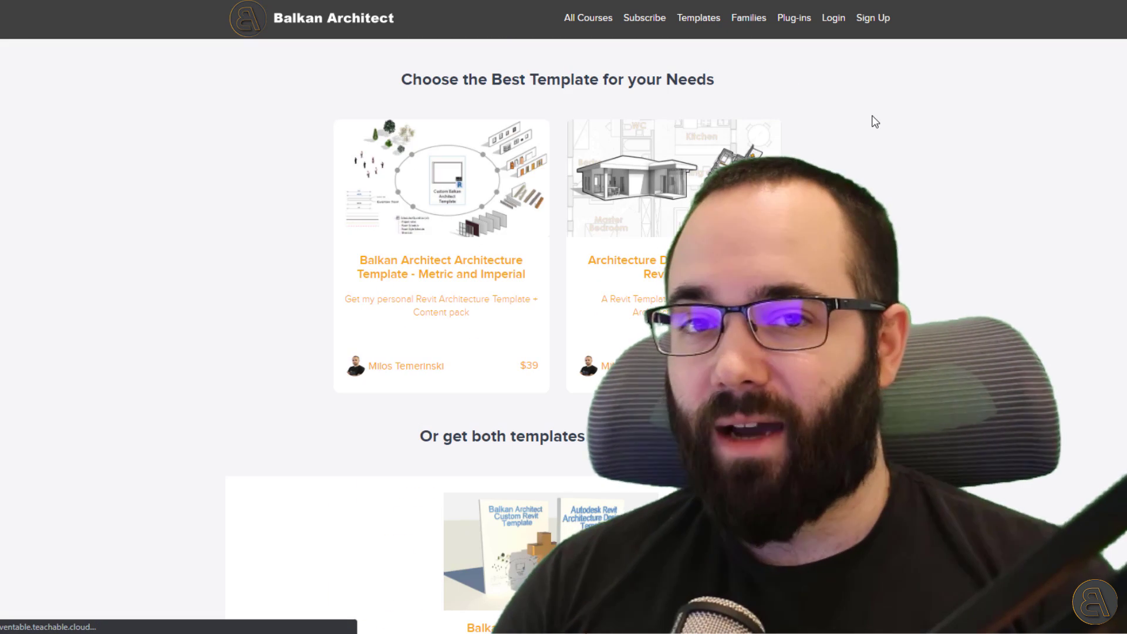
Step: Go to the Families page and scroll down to the custom cabinetry plug-in
{"action": "left_click", "coordinate": [749, 18]}
{"action": "scroll", "coordinate": [1022, 247], "scroll_direction": "down", "scroll_amount": 2}
{"action": "scroll", "coordinate": [1020, 246], "scroll_direction": "down", "scroll_amount": 7}
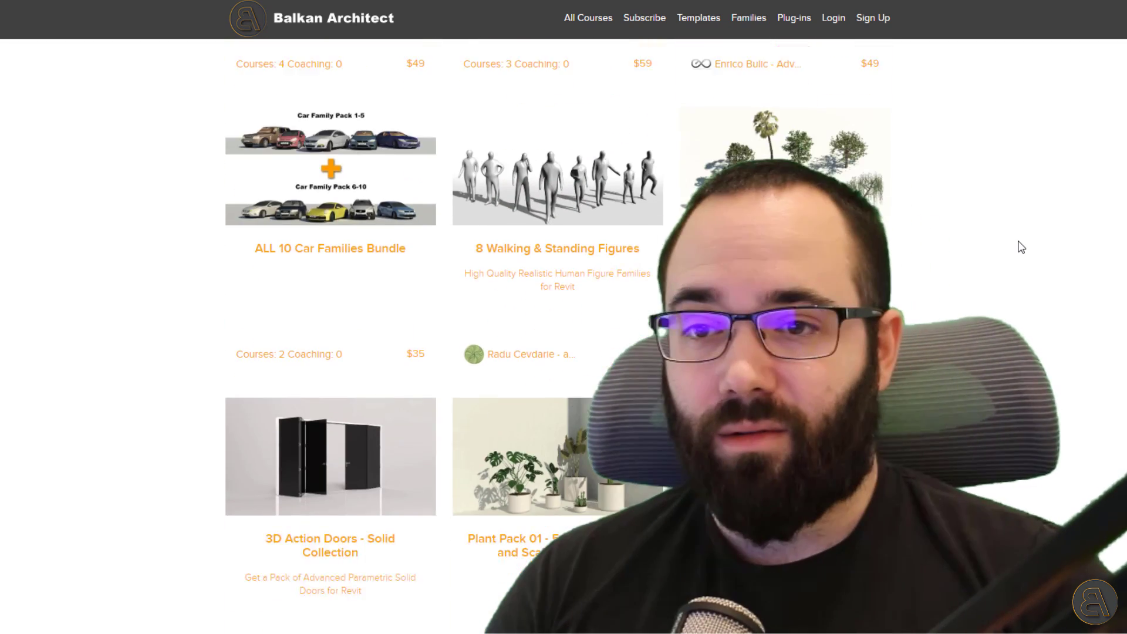
{"action": "scroll", "coordinate": [957, 187], "scroll_direction": "down", "scroll_amount": 10}
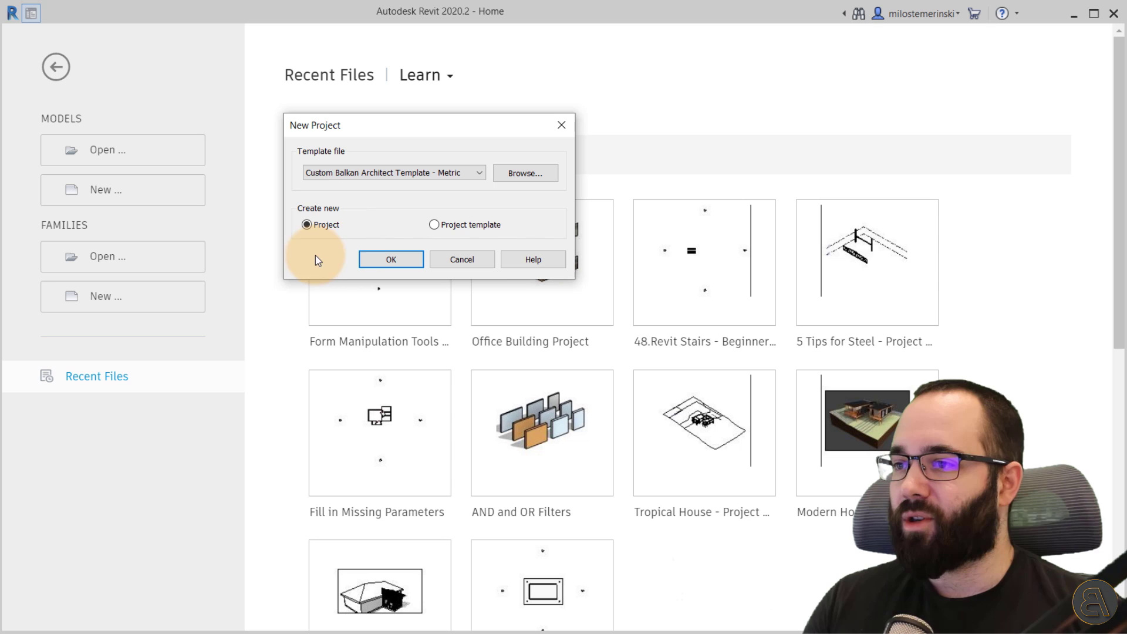
Step: Create a new project from the Custom Balkan Architect Template - Metric
{"action": "left_click", "coordinate": [364, 172]}
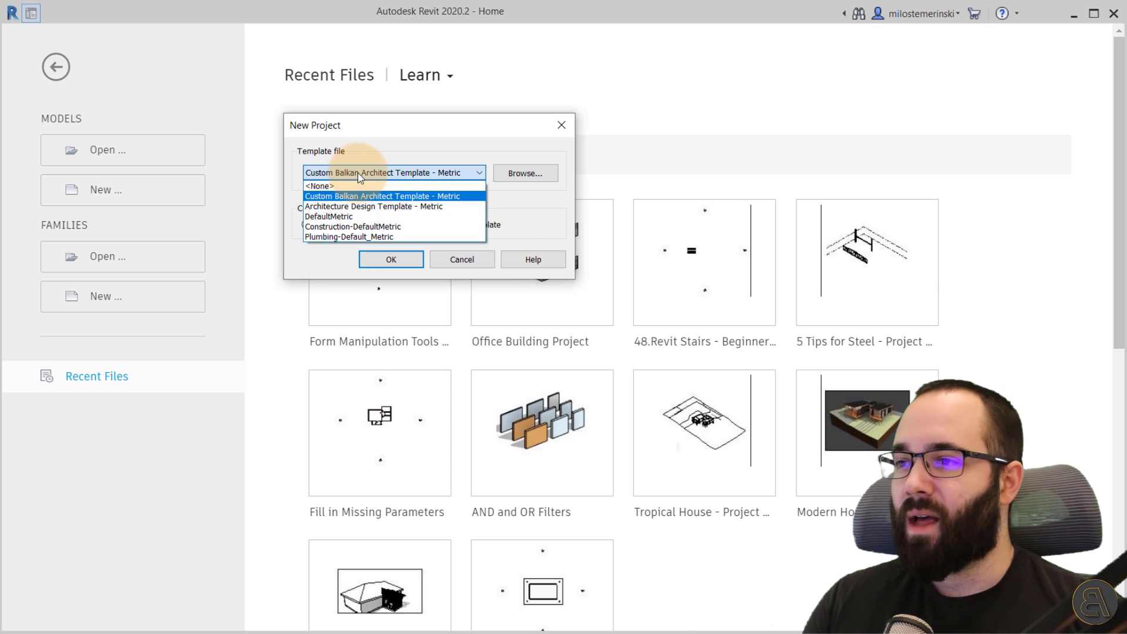
{"action": "left_click", "coordinate": [332, 198]}
{"action": "left_click", "coordinate": [391, 260]}
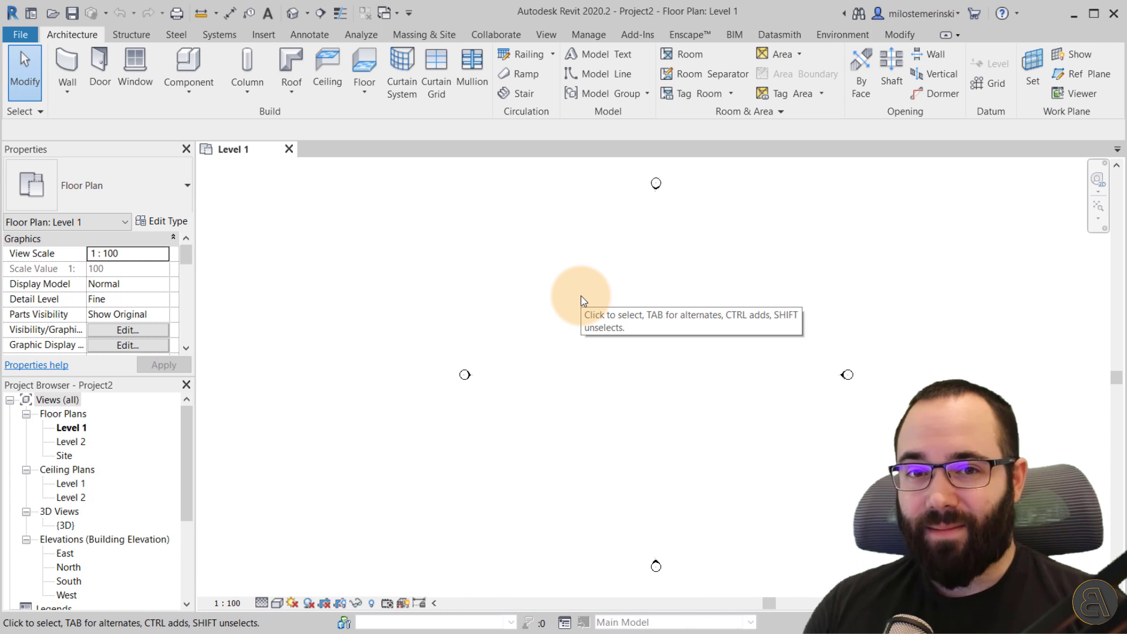
Step: Turn on Show Mass Form and Floors and start a new In-Place Mass
{"action": "scroll", "coordinate": [667, 329], "scroll_direction": "down", "scroll_amount": 1}
{"action": "middle_click_drag", "start_coordinate": [667, 330], "coordinate": [544, 320]}
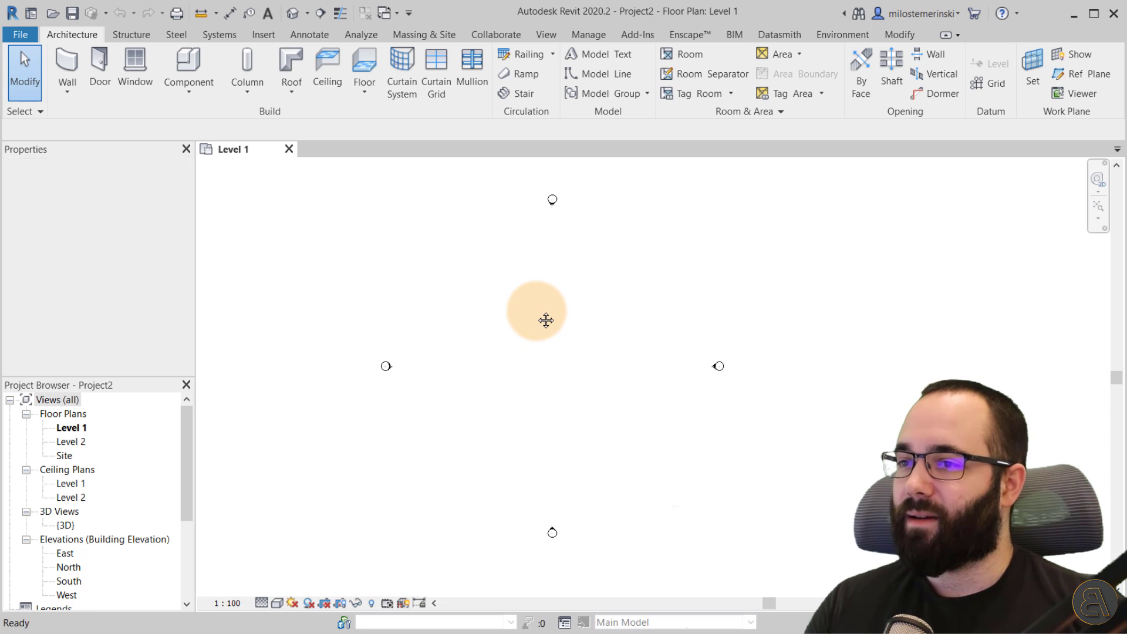
{"action": "middle_click_drag", "start_coordinate": [519, 369], "coordinate": [514, 351]}
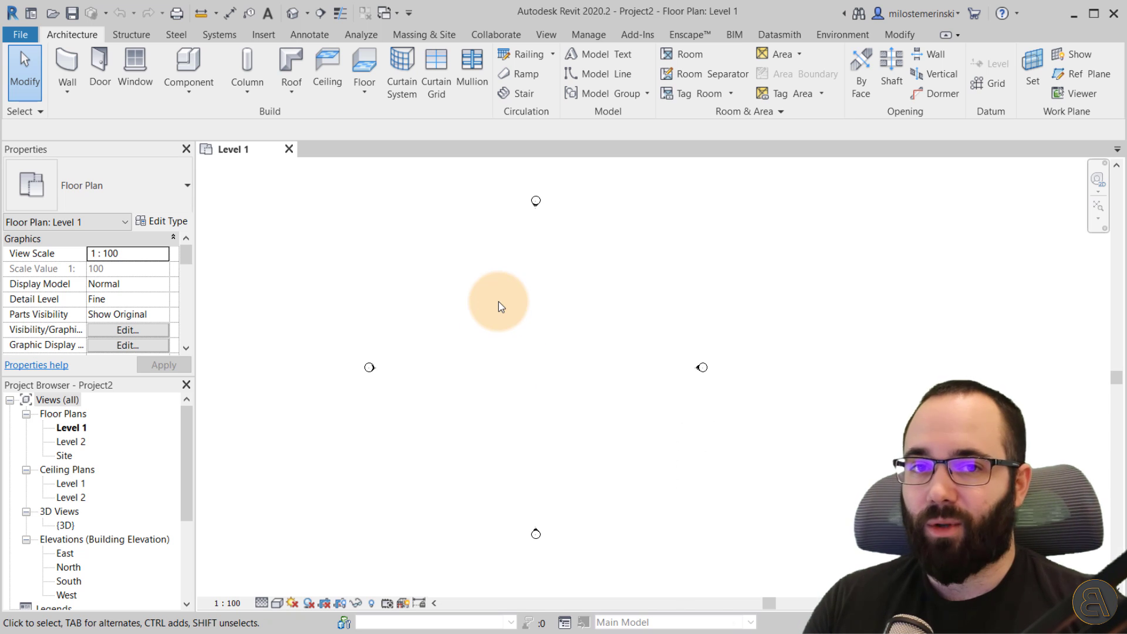
{"action": "left_click", "coordinate": [428, 37]}
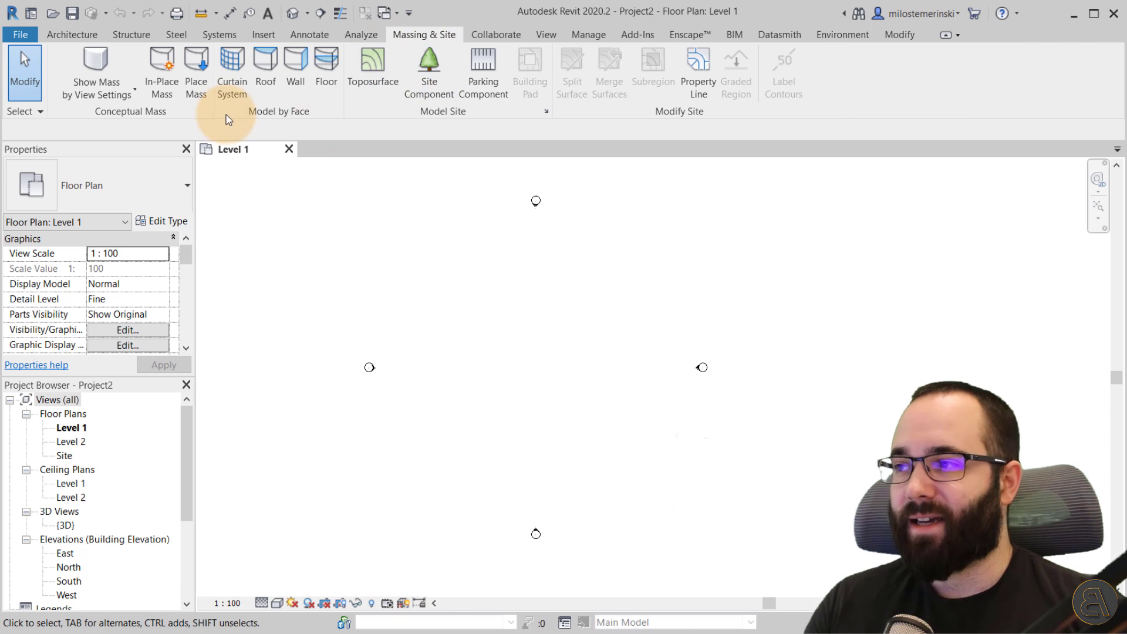
{"action": "left_click", "coordinate": [97, 86]}
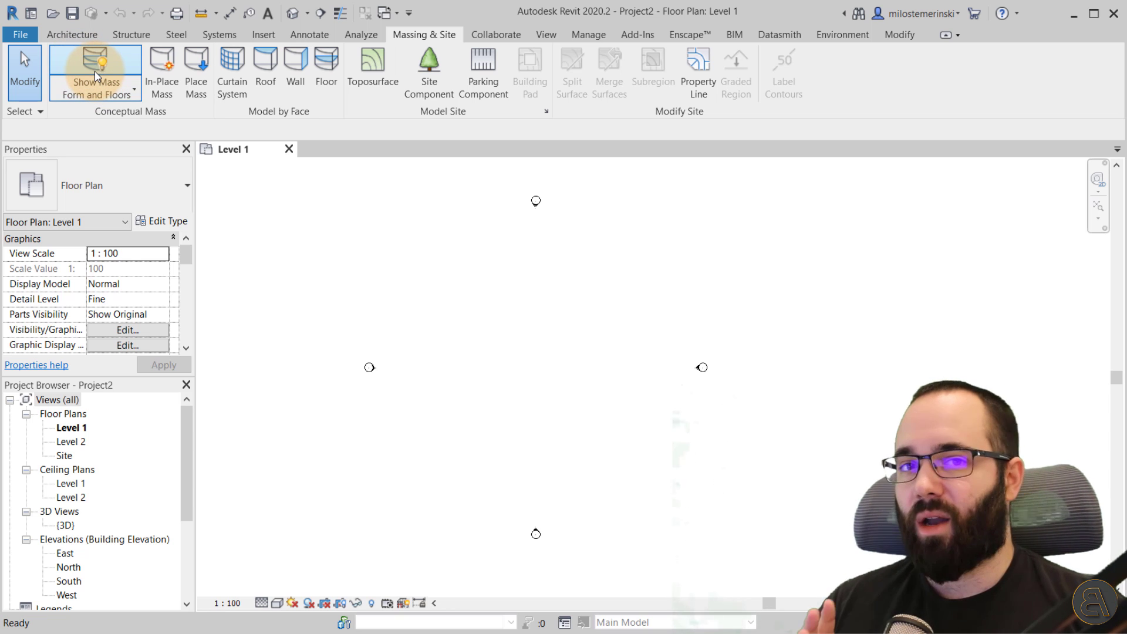
{"action": "left_click", "coordinate": [164, 89]}
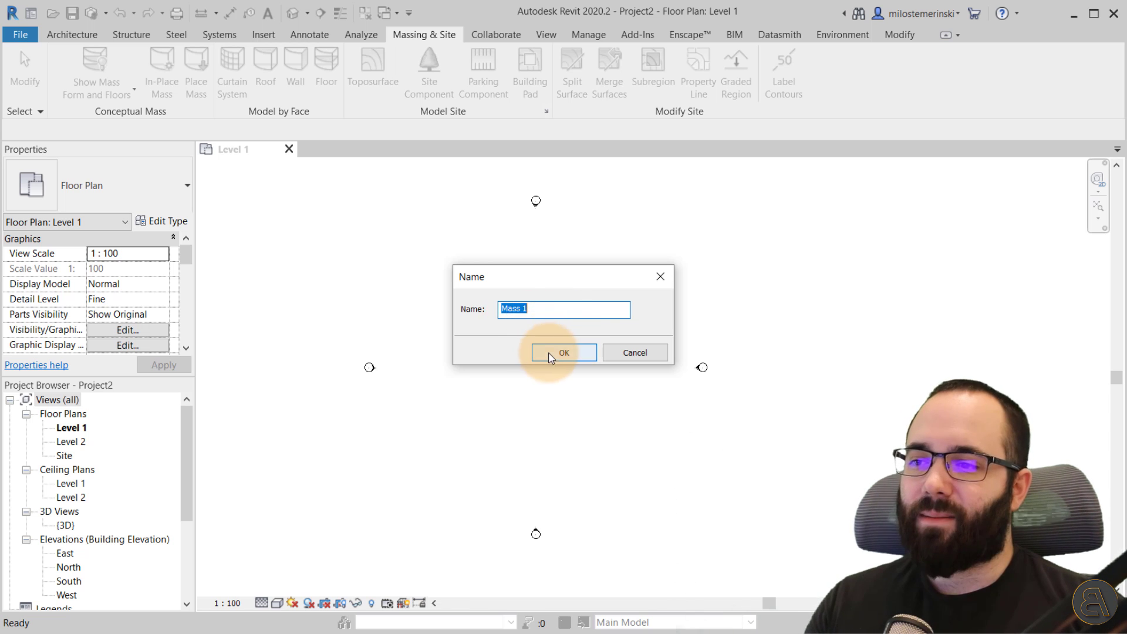
Step: Accept the default name Mass 1 for the in-place mass
{"action": "left_click", "coordinate": [555, 352]}
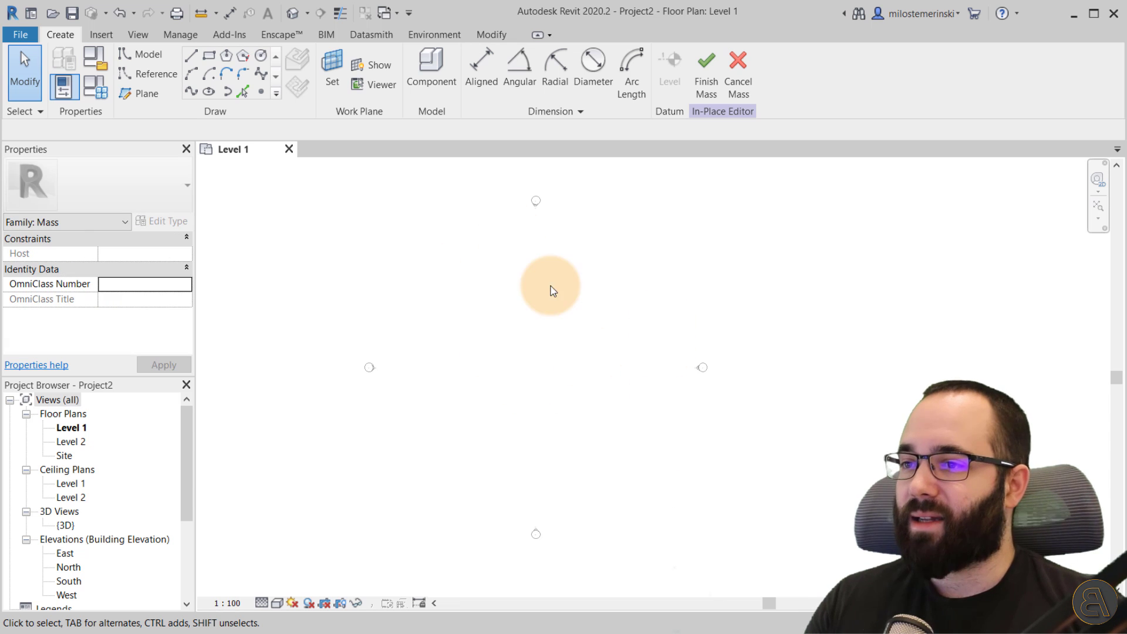
{"action": "scroll", "coordinate": [546, 200], "scroll_direction": "up", "scroll_amount": 1}
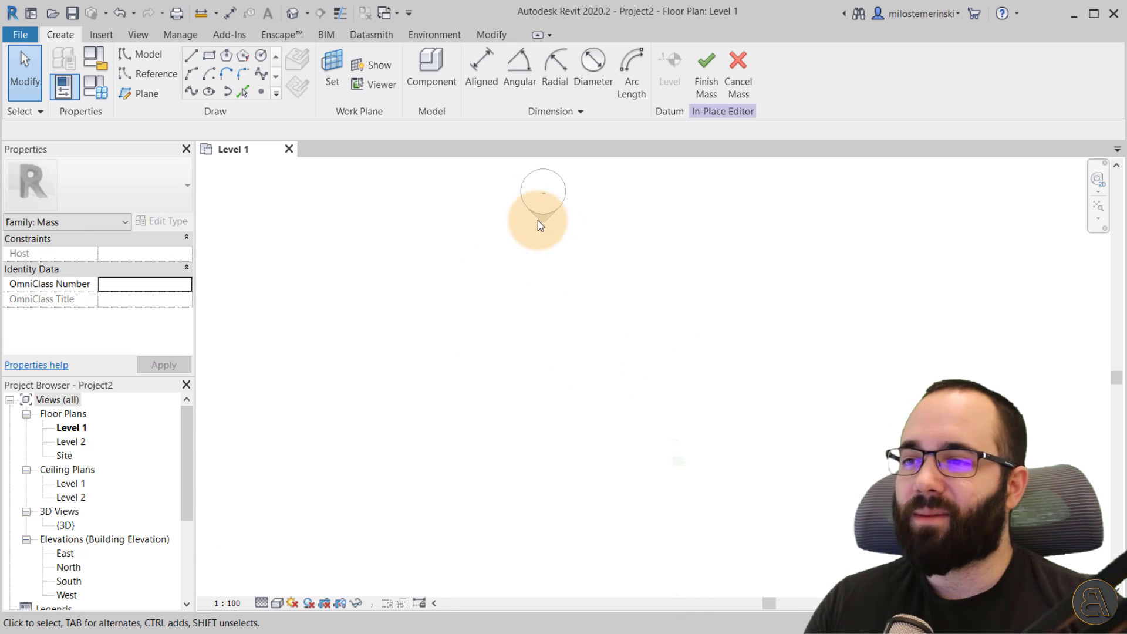
{"action": "middle_click_drag", "start_coordinate": [535, 219], "coordinate": [516, 276]}
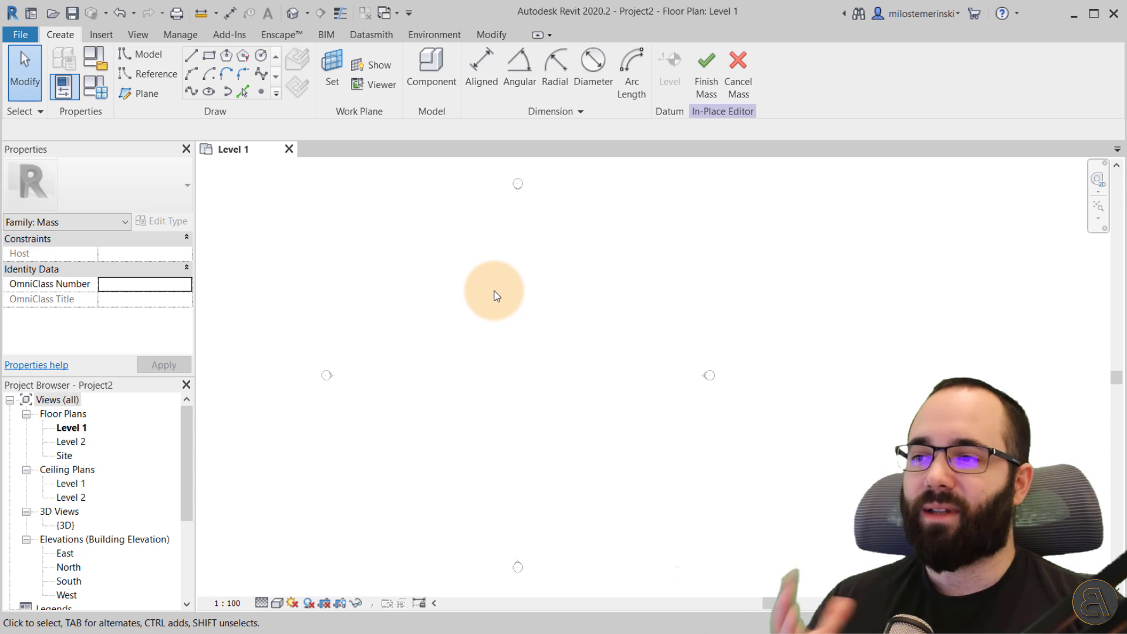
{"action": "middle_click_drag", "start_coordinate": [496, 306], "coordinate": [493, 308]}
{"action": "middle_click_drag", "start_coordinate": [527, 349], "coordinate": [521, 353]}
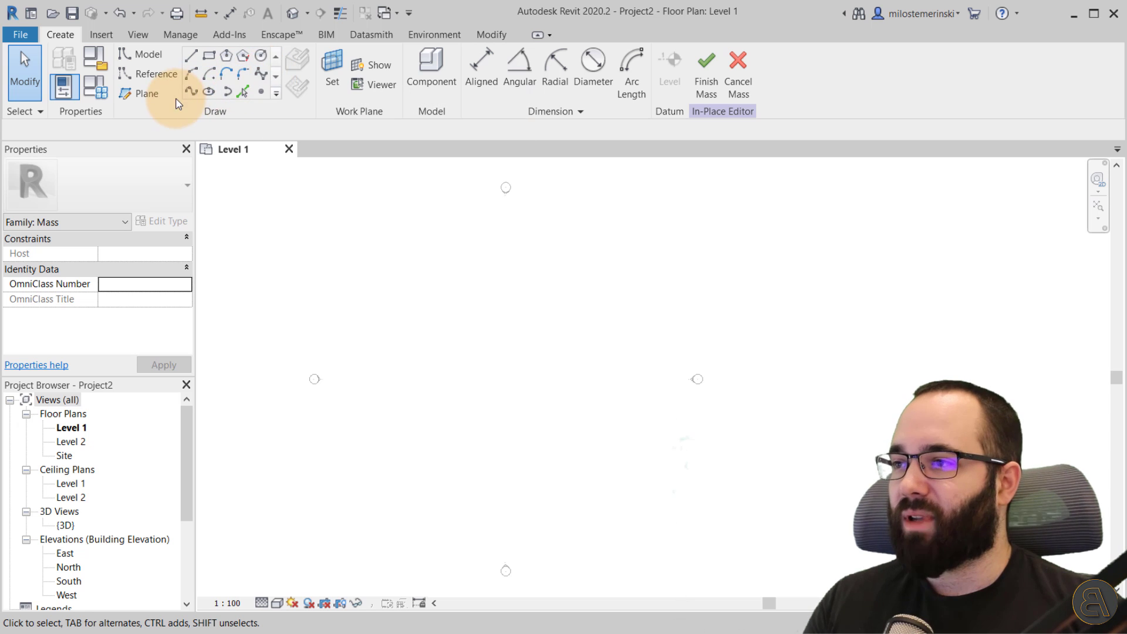
Step: Draw a five-point wavy Spline Through Points on Level 1 and finish it
{"action": "left_click", "coordinate": [260, 76]}
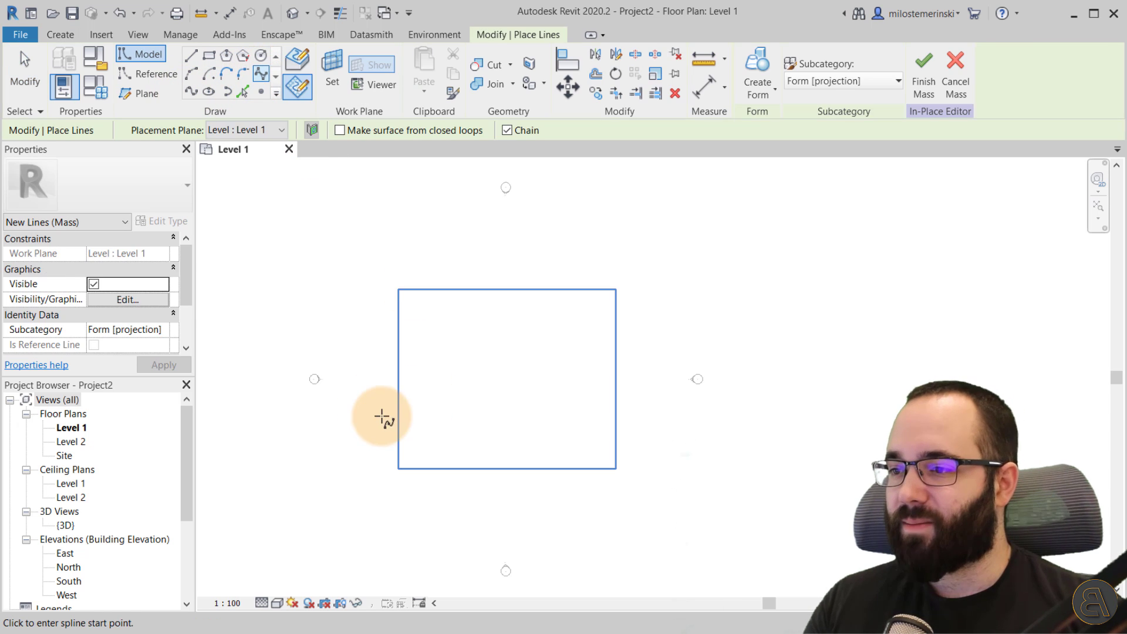
{"action": "left_click", "coordinate": [400, 387]}
{"action": "left_click", "coordinate": [437, 356]}
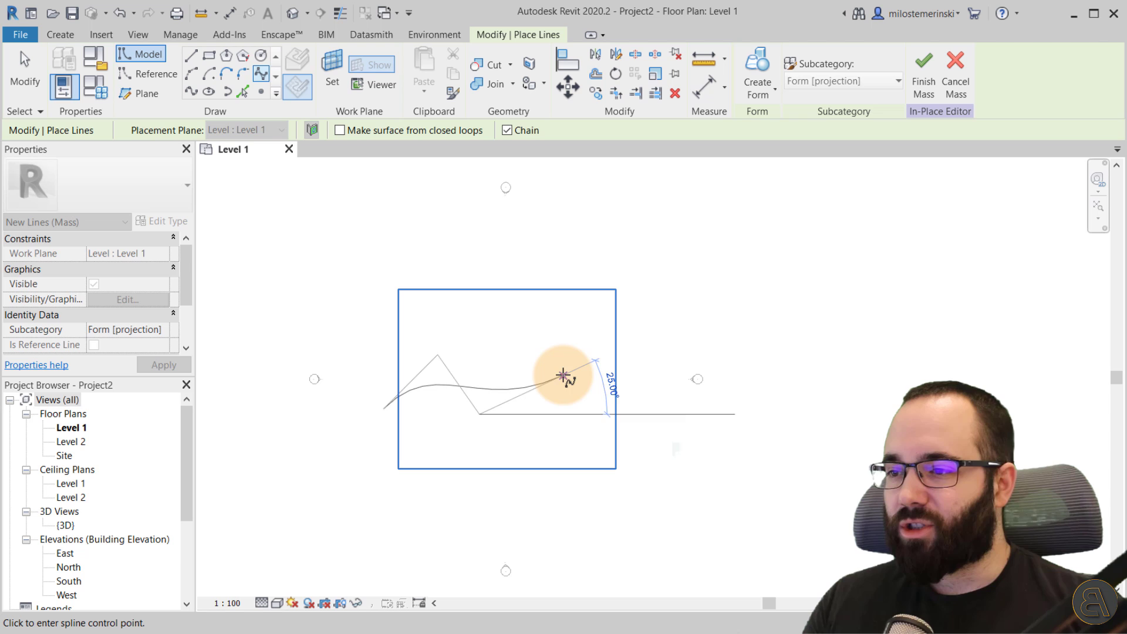
{"action": "left_click", "coordinate": [563, 375]}
{"action": "left_click", "coordinate": [616, 406]}
{"action": "left_click", "coordinate": [649, 374]}
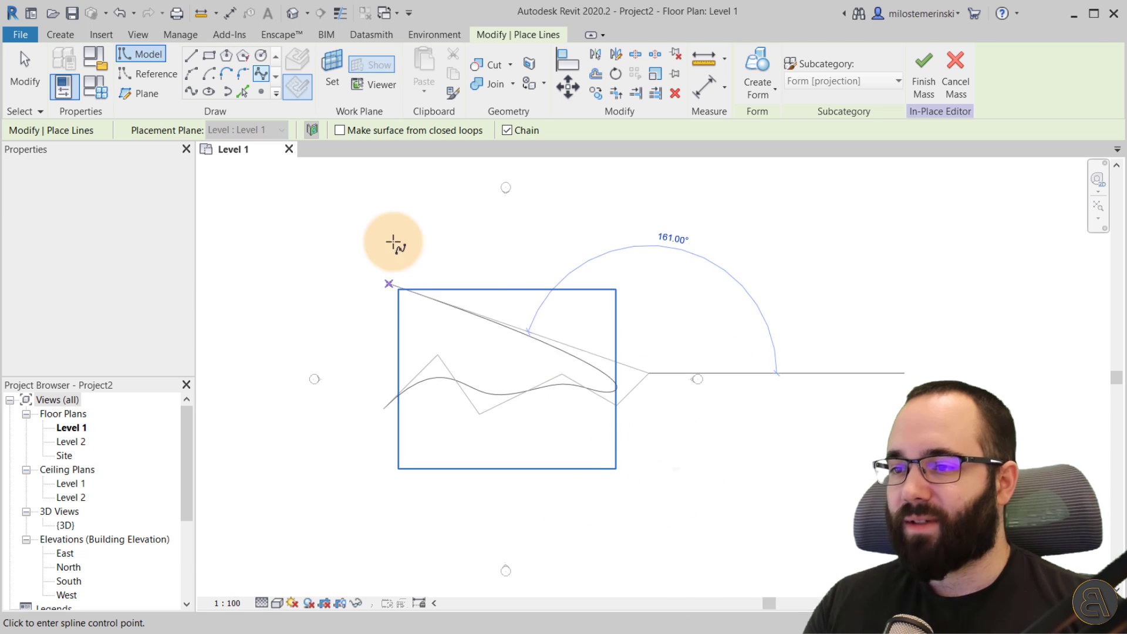
{"action": "left_click", "coordinate": [28, 83]}
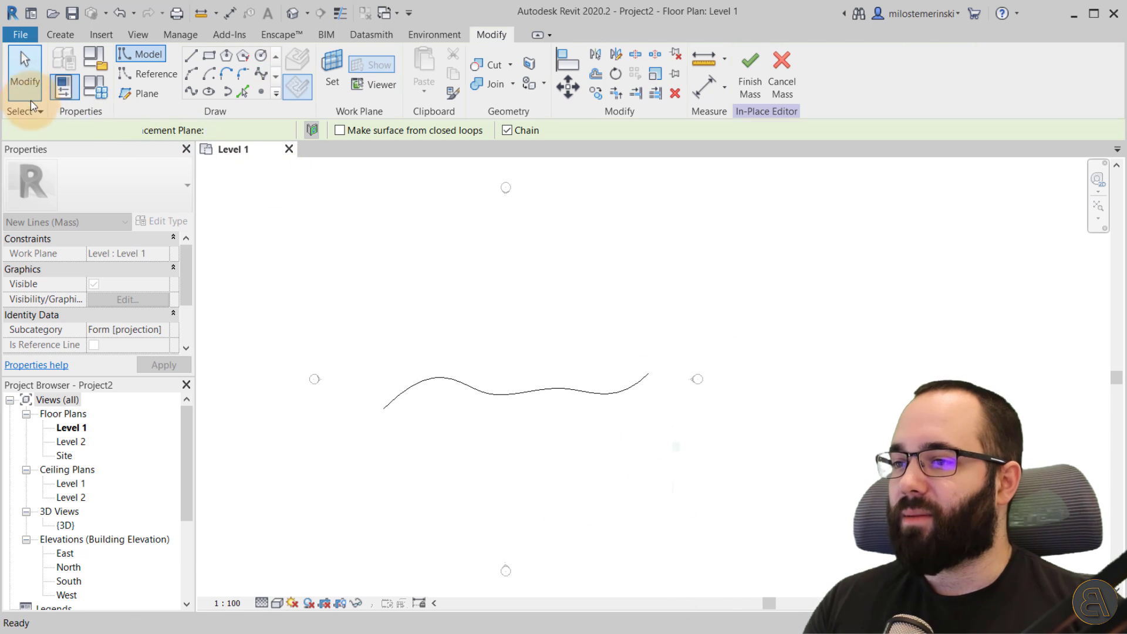
Step: In the default 3D view, drag the spline's control vertices to deepen its wave
{"action": "left_click", "coordinate": [292, 13]}
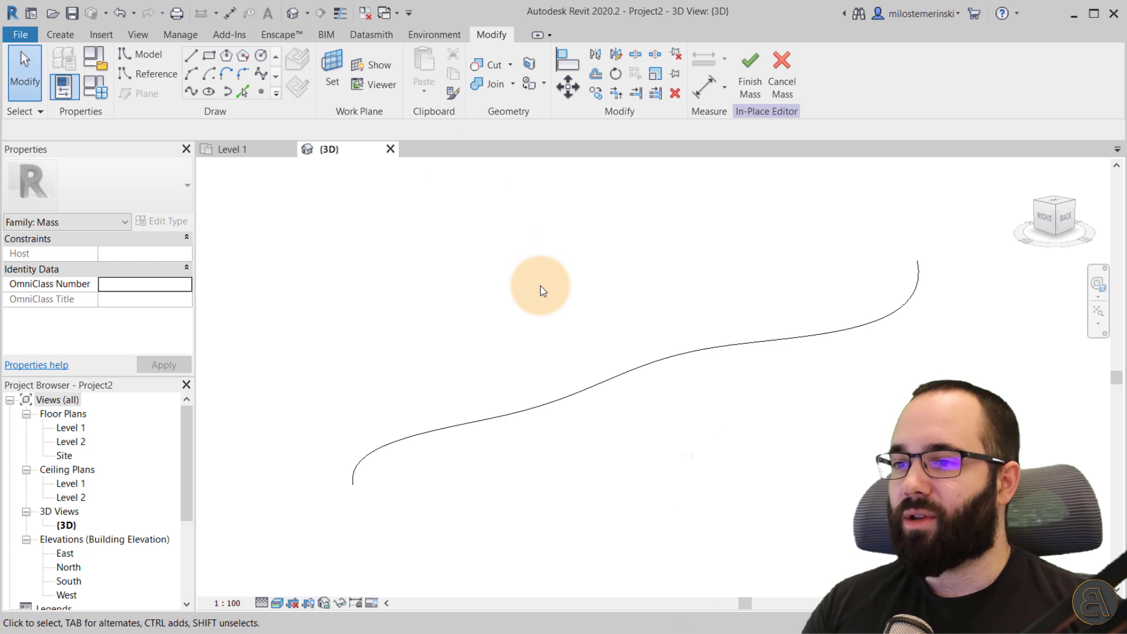
{"action": "middle_click_drag", "start_coordinate": [536, 290], "coordinate": [580, 370], "text": "shift"}
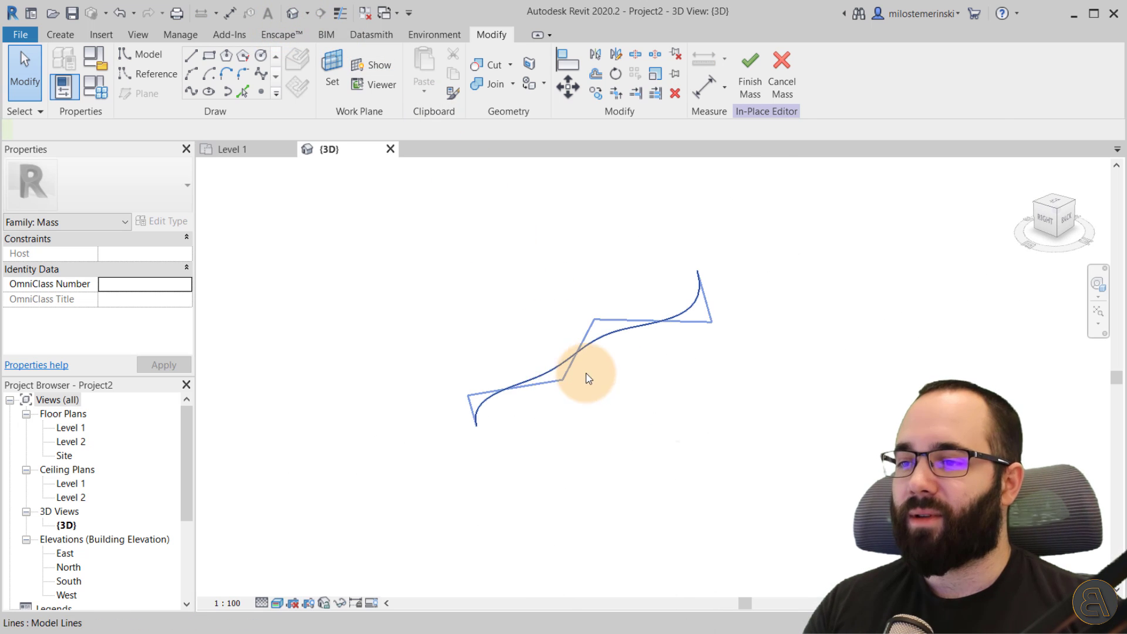
{"action": "left_click", "coordinate": [583, 321]}
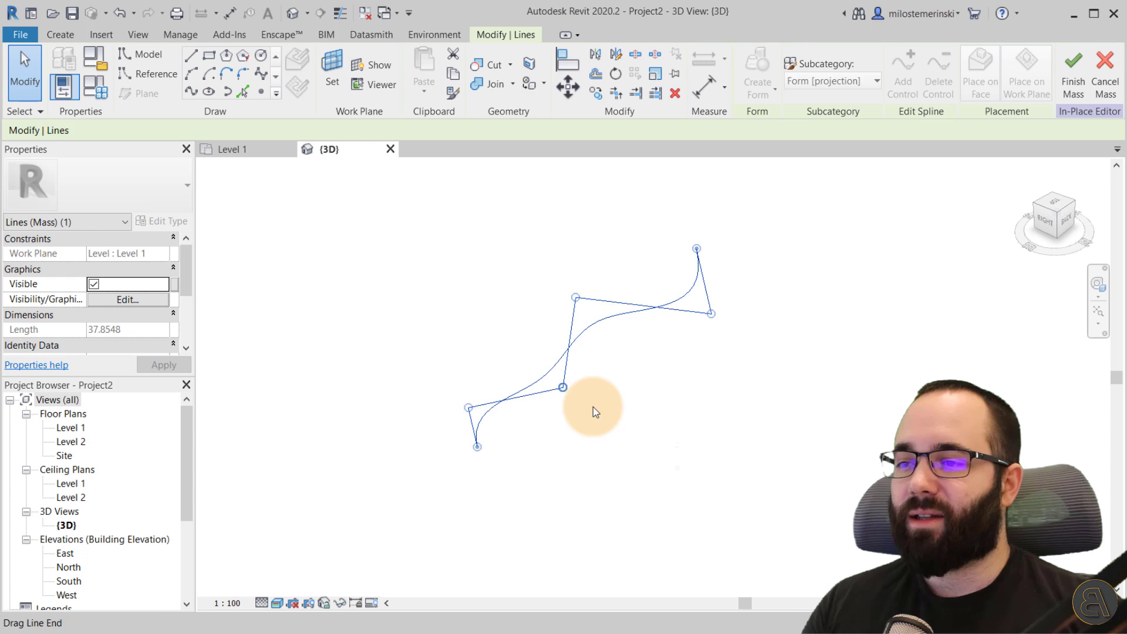
{"action": "left_click_drag", "start_coordinate": [593, 411], "coordinate": [616, 417]}
{"action": "left_click_drag", "start_coordinate": [576, 298], "coordinate": [562, 291]}
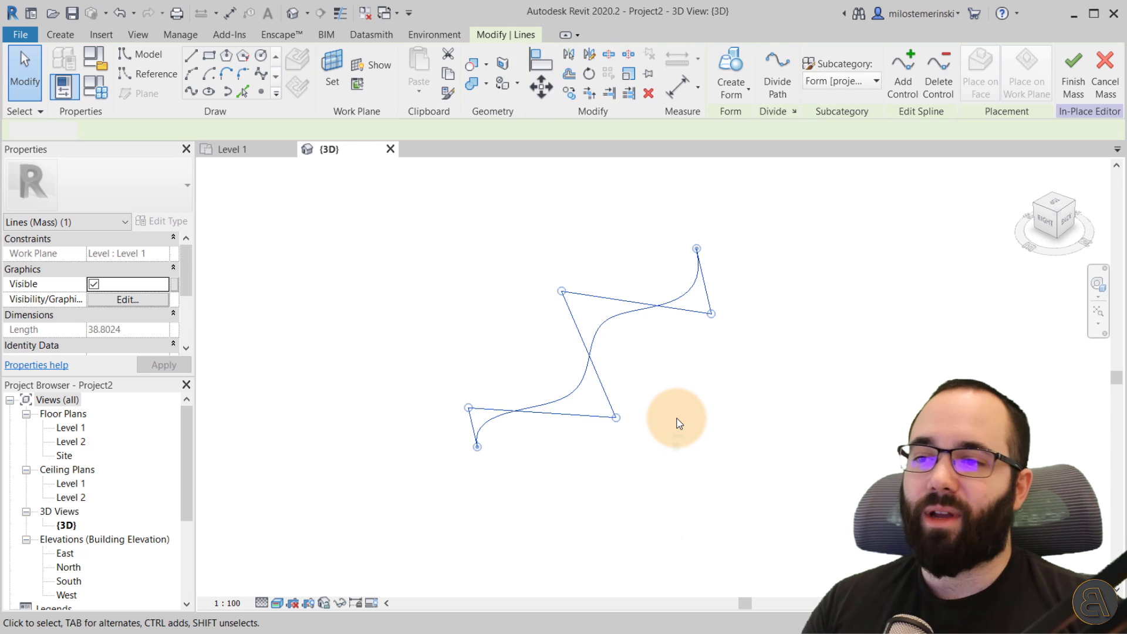
{"action": "left_click", "coordinate": [678, 393]}
{"action": "middle_click_drag", "start_coordinate": [678, 392], "coordinate": [475, 393], "text": "shift"}
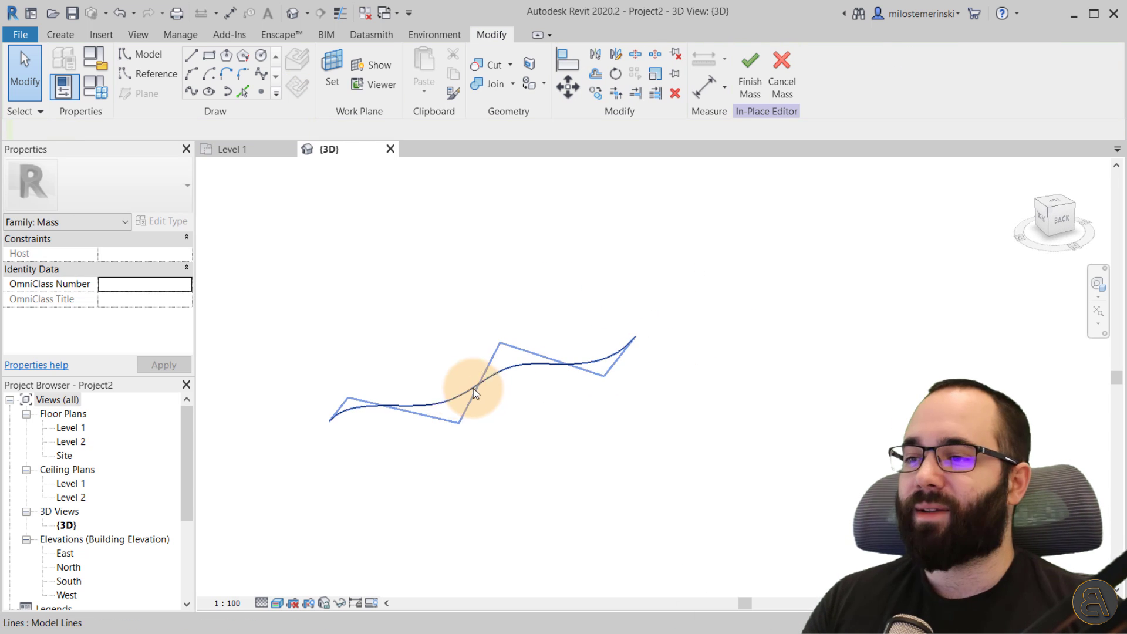
{"action": "left_click", "coordinate": [464, 417]}
{"action": "scroll", "coordinate": [468, 491], "scroll_direction": "down", "scroll_amount": 2}
{"action": "scroll", "coordinate": [451, 452], "scroll_direction": "up", "scroll_amount": 3}
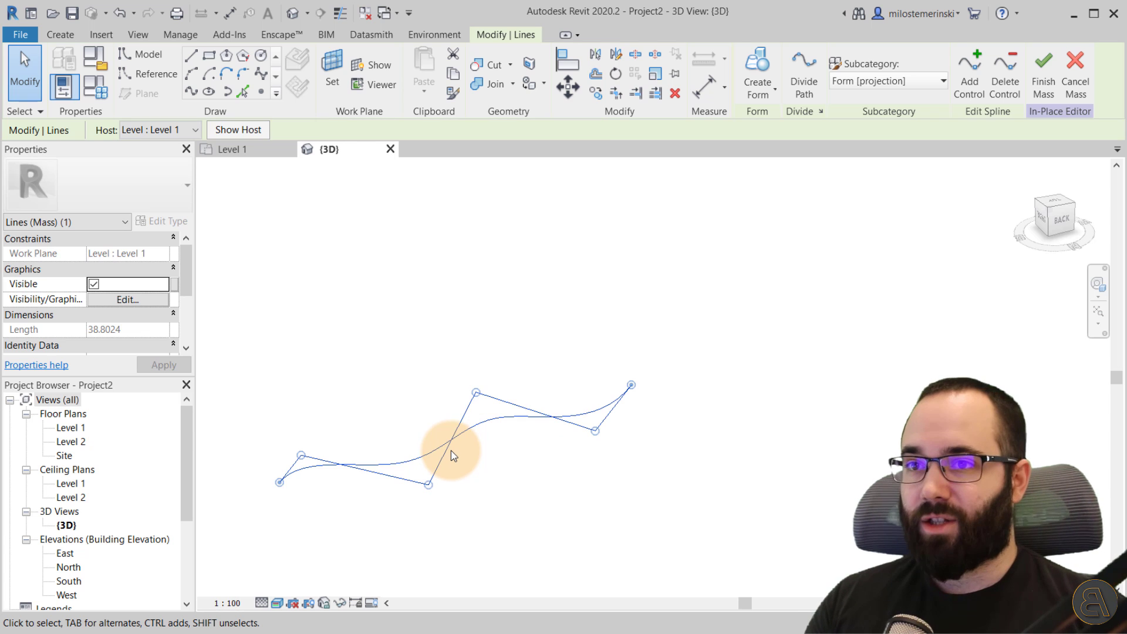
Step: Create a surface form from the spline and raise its top edge upward
{"action": "left_click", "coordinate": [757, 76]}
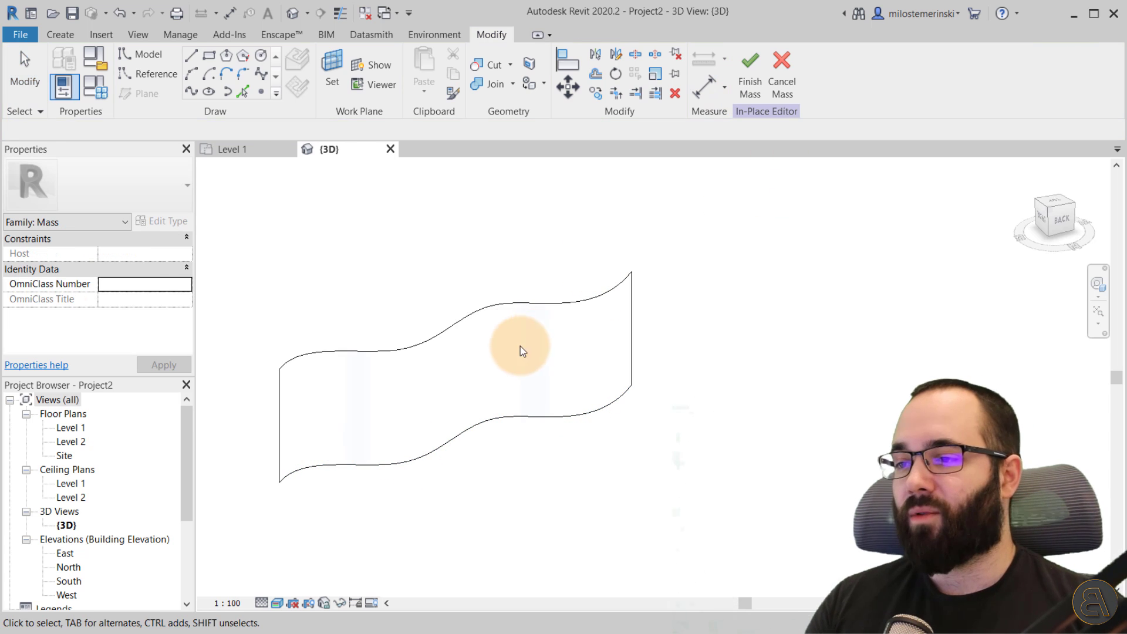
{"action": "left_click", "coordinate": [452, 322]}
{"action": "middle_click_drag", "start_coordinate": [498, 391], "coordinate": [463, 330], "text": "shift"}
{"action": "left_click_drag", "start_coordinate": [463, 316], "coordinate": [453, 234]}
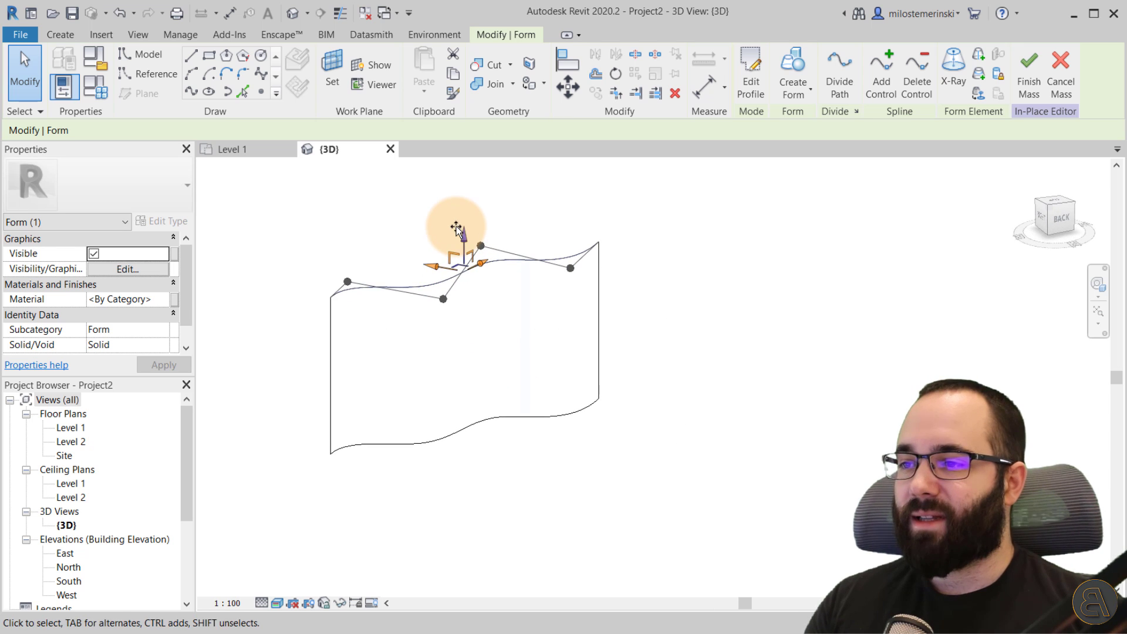
{"action": "left_click", "coordinate": [409, 229]}
Step: Drag the top edge's control vertices to curve it into an S-shaped wave
{"action": "middle_click_drag", "start_coordinate": [512, 263], "coordinate": [444, 341], "text": "shift"}
{"action": "left_click", "coordinate": [417, 306]}
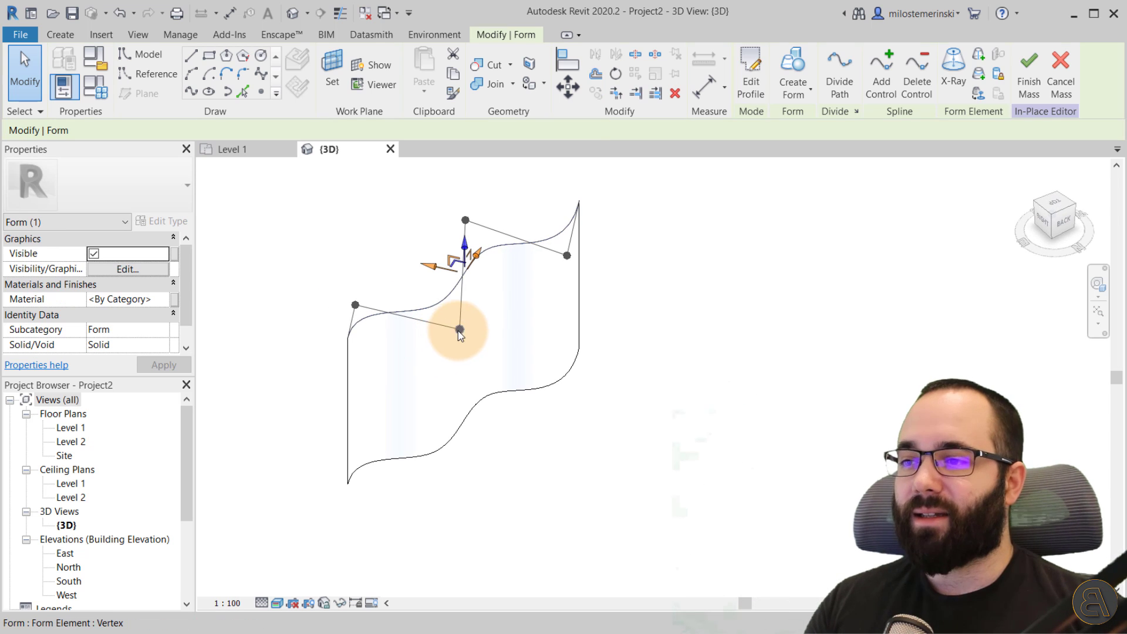
{"action": "left_click_drag", "start_coordinate": [460, 330], "coordinate": [410, 281]}
{"action": "left_click_drag", "start_coordinate": [355, 306], "coordinate": [423, 354]}
{"action": "left_click_drag", "start_coordinate": [566, 254], "coordinate": [465, 244]}
Step: Move a top-edge control vertex down and right to soften the wave
{"action": "key", "text": "Escape"}
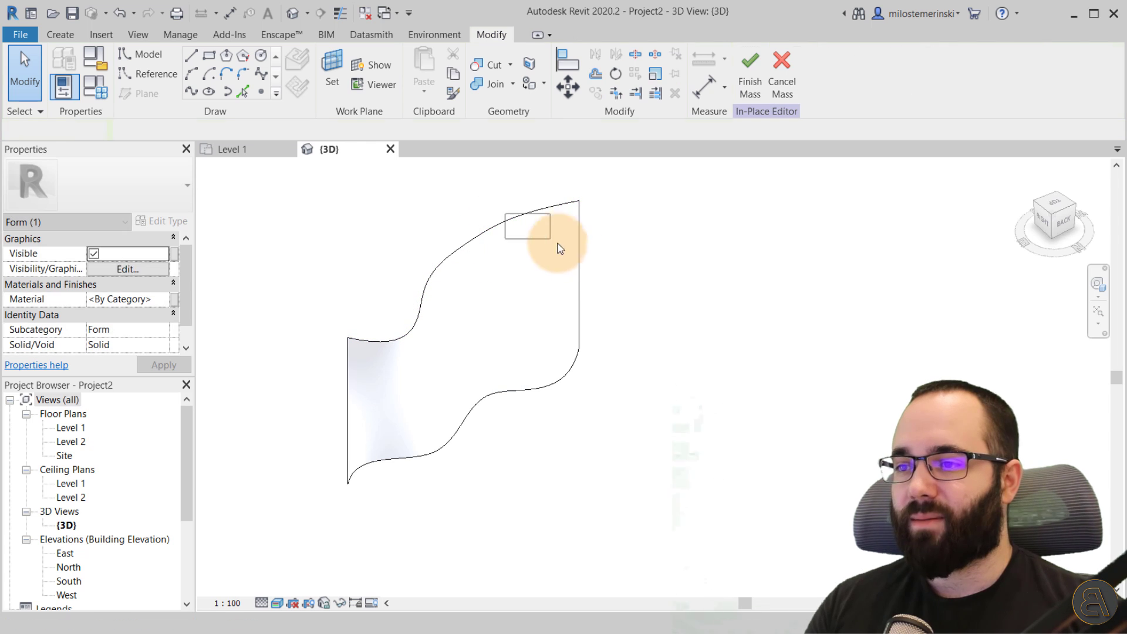
{"action": "left_click", "coordinate": [514, 218]}
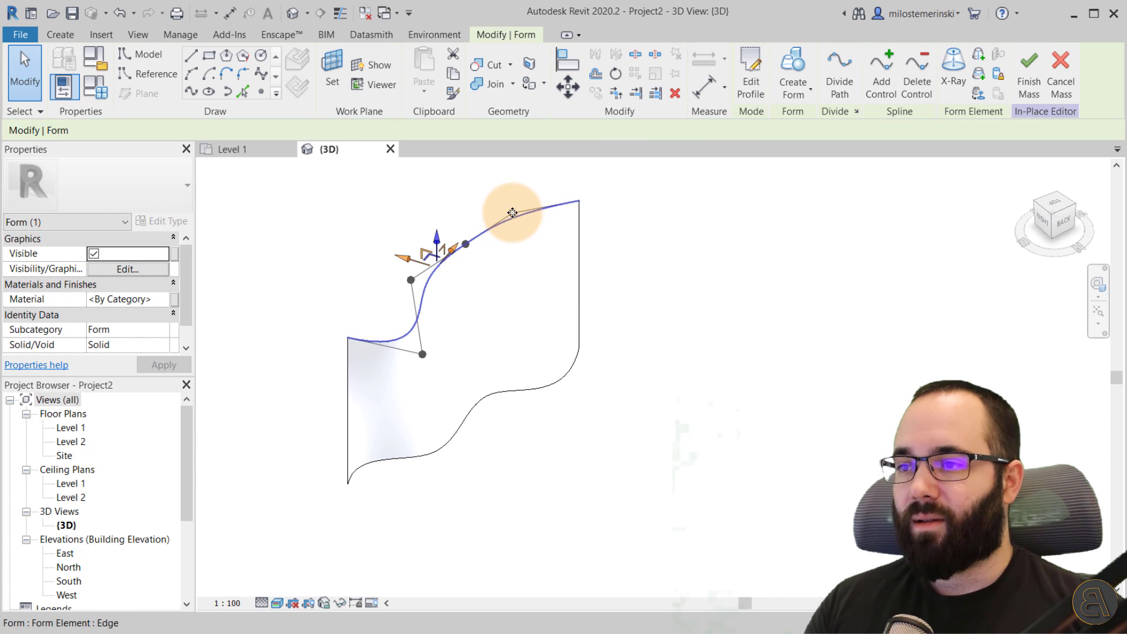
{"action": "left_click", "coordinate": [513, 219]}
{"action": "left_click_drag", "start_coordinate": [535, 233], "coordinate": [614, 265]}
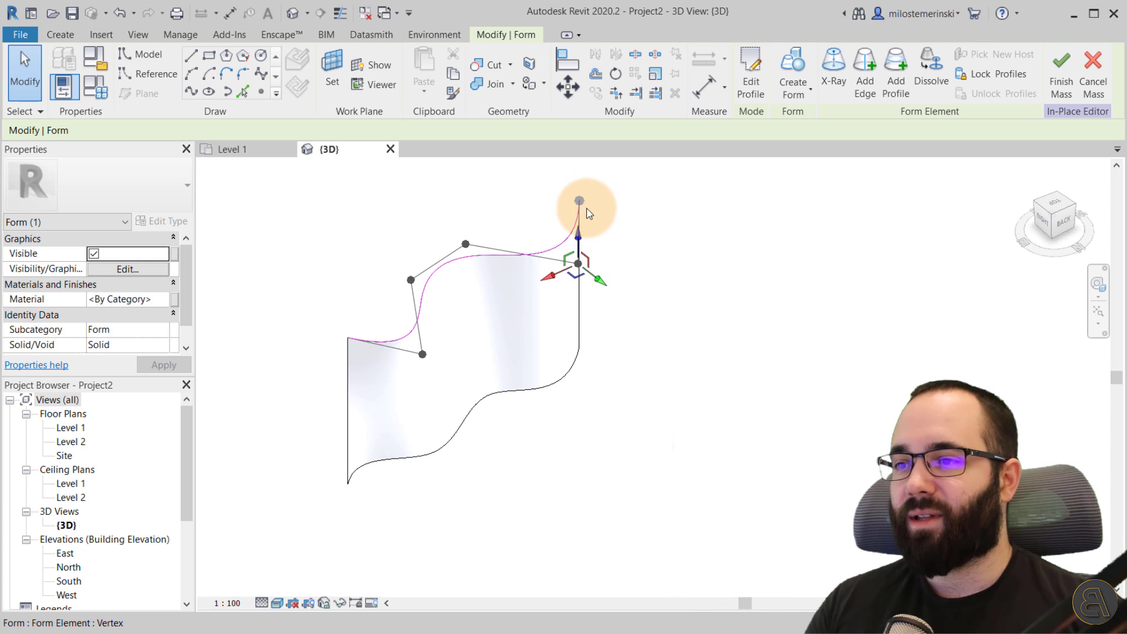
Step: Shift the form's top-right corner vertex, lifting the end of the wavy edge
{"action": "left_click", "coordinate": [580, 201]}
{"action": "mouse_move", "coordinate": [552, 200]}
{"action": "left_mouse_down"}
{"action": "mouse_move", "coordinate": [609, 203]}
{"action": "mouse_move", "coordinate": [562, 199]}
{"action": "left_mouse_up"}
{"action": "middle_click_drag", "start_coordinate": [640, 322], "coordinate": [583, 386], "text": "shift"}
{"action": "left_click", "coordinate": [705, 329]}
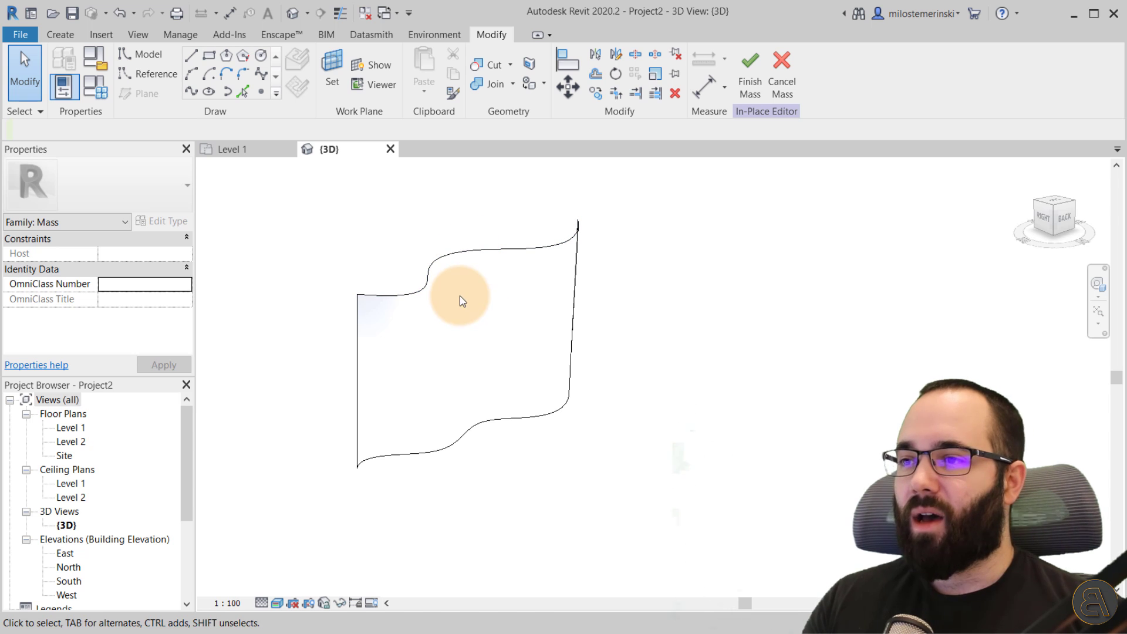
Step: Turn on X-Ray for the form and add a new edge across its middle
{"action": "left_click", "coordinate": [361, 301]}
{"action": "middle_click_drag", "start_coordinate": [410, 331], "coordinate": [369, 342]}
{"action": "left_click", "coordinate": [879, 67]}
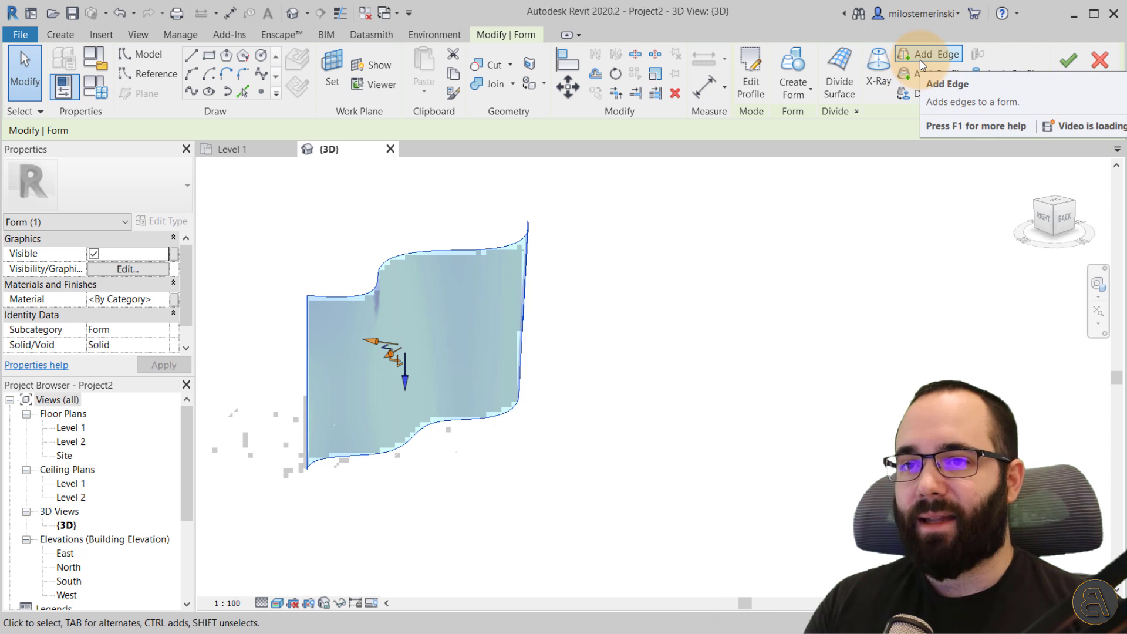
{"action": "left_click", "coordinate": [921, 60]}
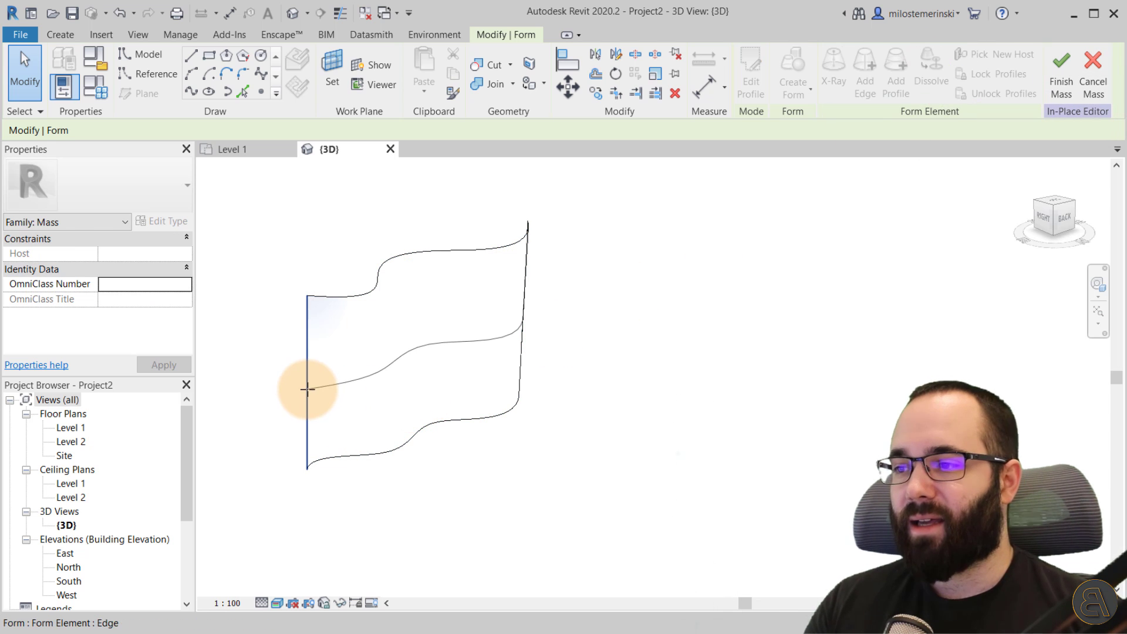
{"action": "left_click", "coordinate": [393, 397]}
{"action": "key", "text": "Escape"}
{"action": "key", "text": "Escape"}
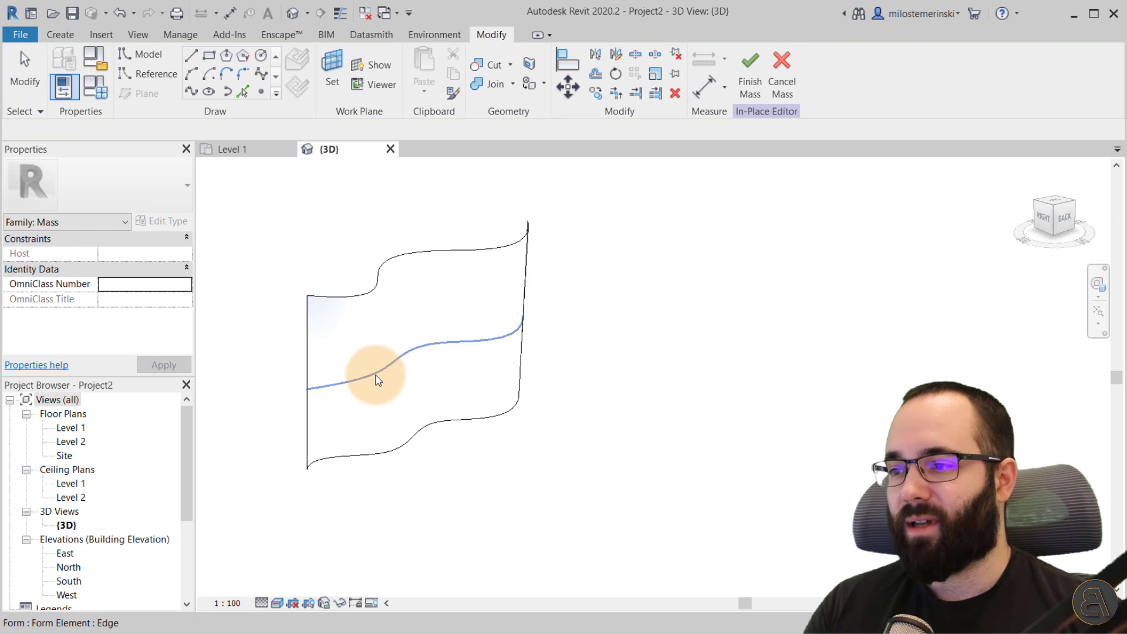
Step: Push the new middle edge outward along X so the surface ripples
{"action": "left_click", "coordinate": [377, 381]}
{"action": "middle_click_drag", "start_coordinate": [452, 370], "coordinate": [483, 339], "text": "shift"}
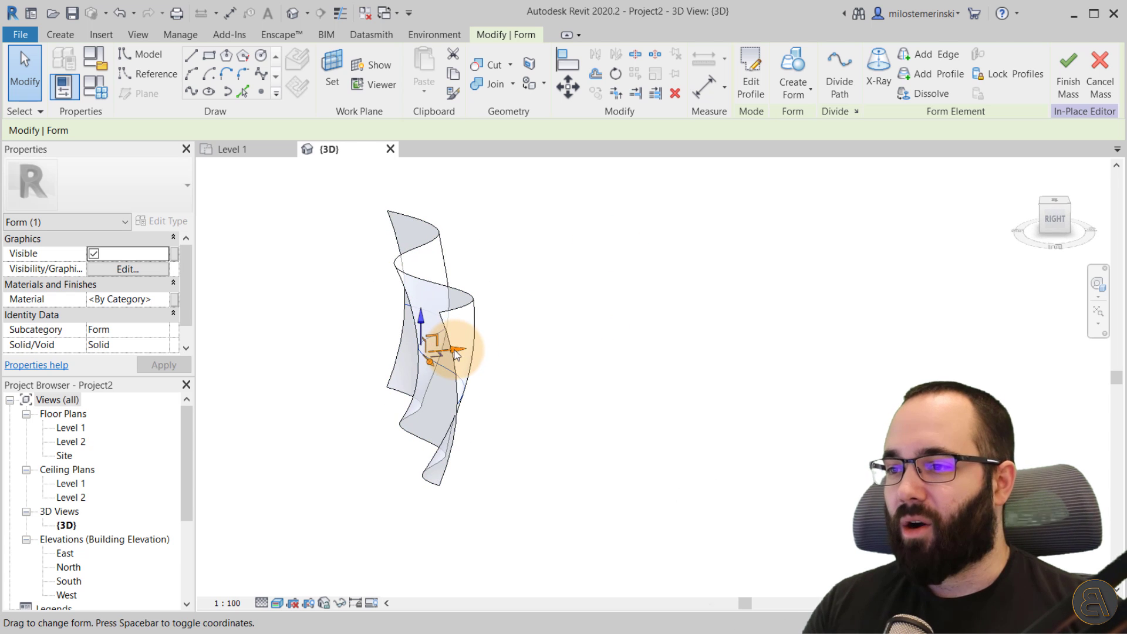
{"action": "left_click_drag", "start_coordinate": [455, 353], "coordinate": [464, 345]}
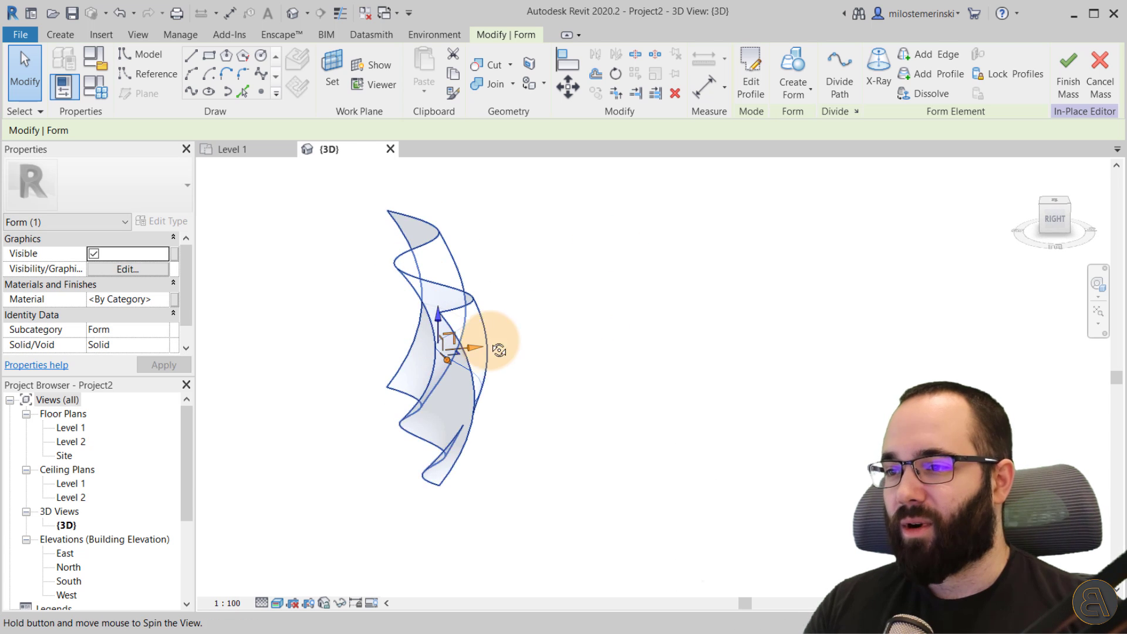
{"action": "middle_click_drag", "start_coordinate": [499, 351], "coordinate": [432, 410], "text": "shift"}
{"action": "left_click", "coordinate": [419, 482]}
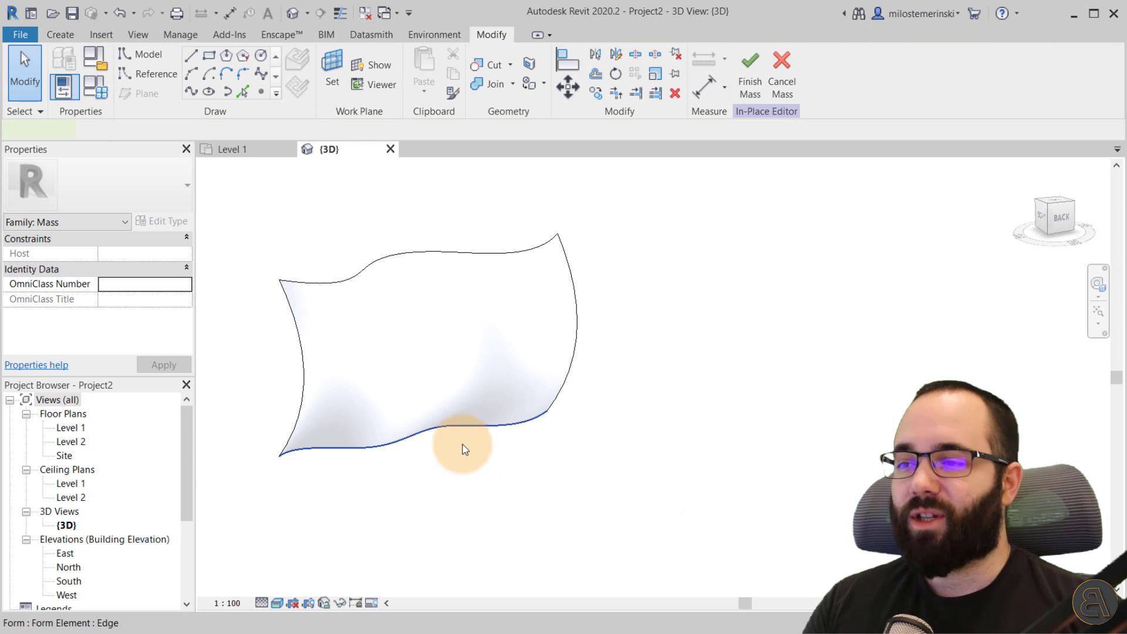
{"action": "middle_click_drag", "start_coordinate": [488, 468], "coordinate": [465, 462], "text": "shift"}
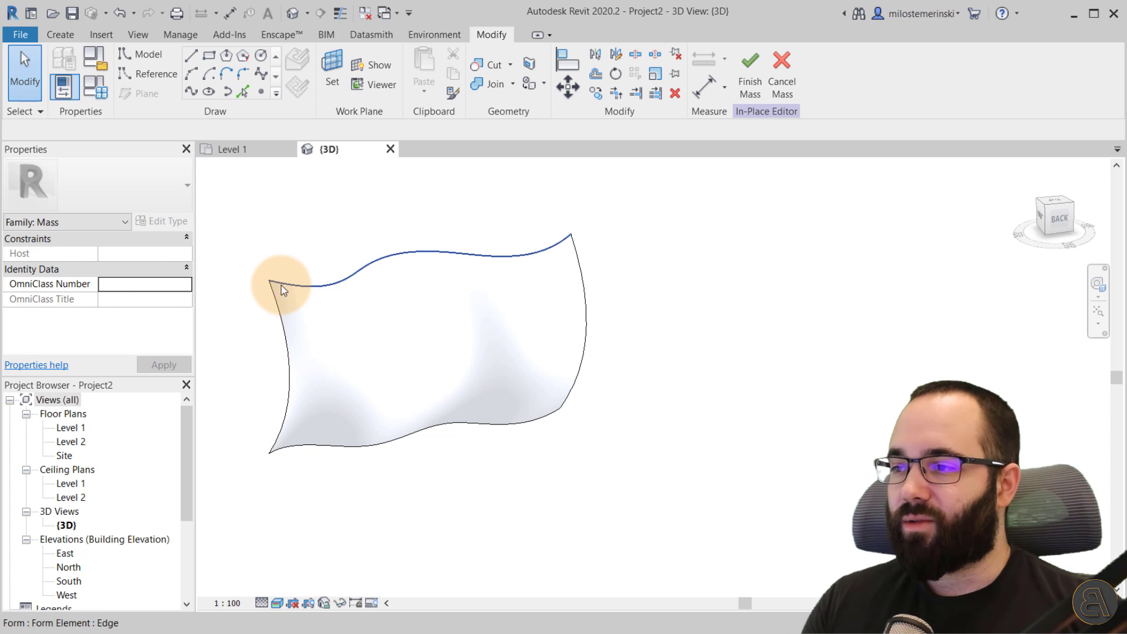
Step: Divide the form surface into a 10 by 10 U/V grid and orbit to inspect it
{"action": "left_click", "coordinate": [324, 322]}
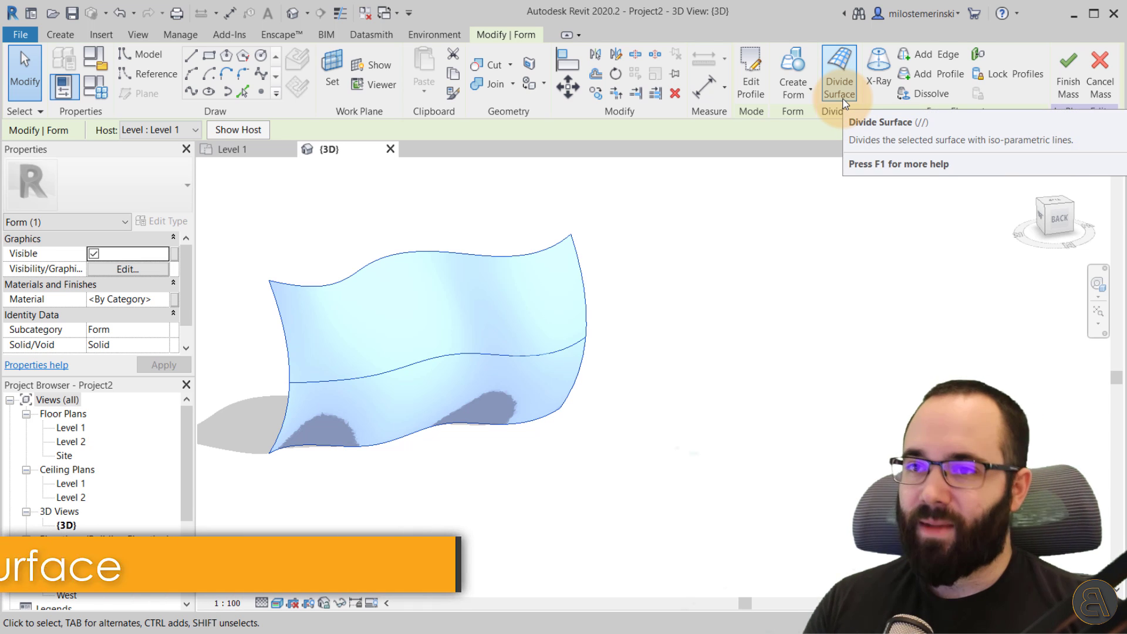
{"action": "key", "text": "slash"}
{"action": "key", "text": "slash"}
{"action": "middle_click_drag", "start_coordinate": [496, 243], "coordinate": [419, 356], "text": "shift"}
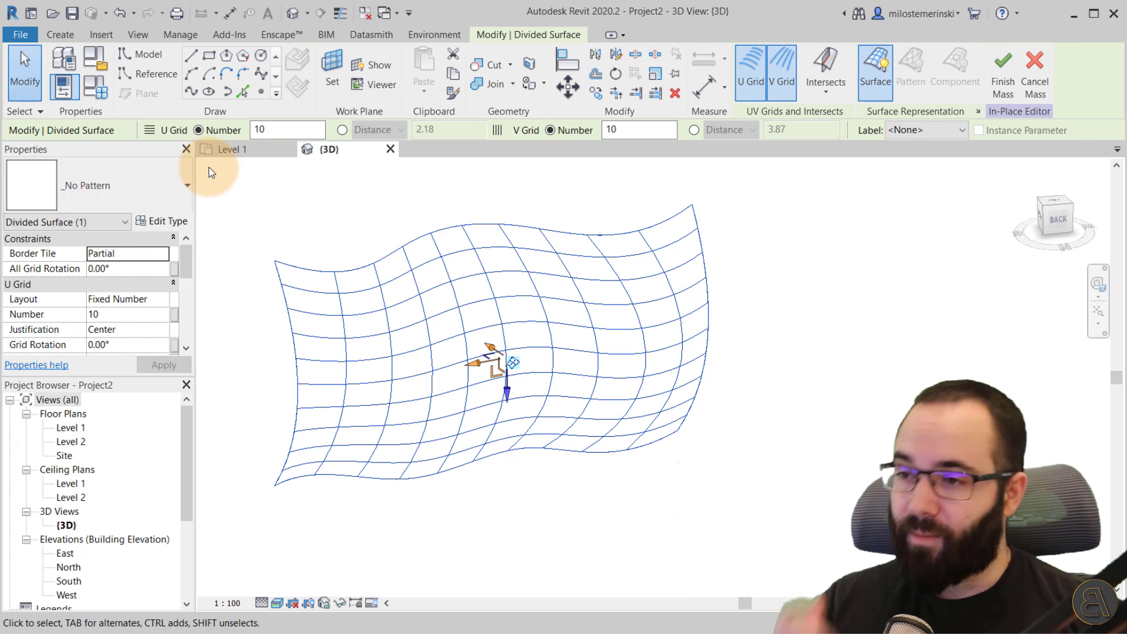
{"action": "middle_click_drag", "start_coordinate": [440, 231], "coordinate": [364, 247], "text": "shift"}
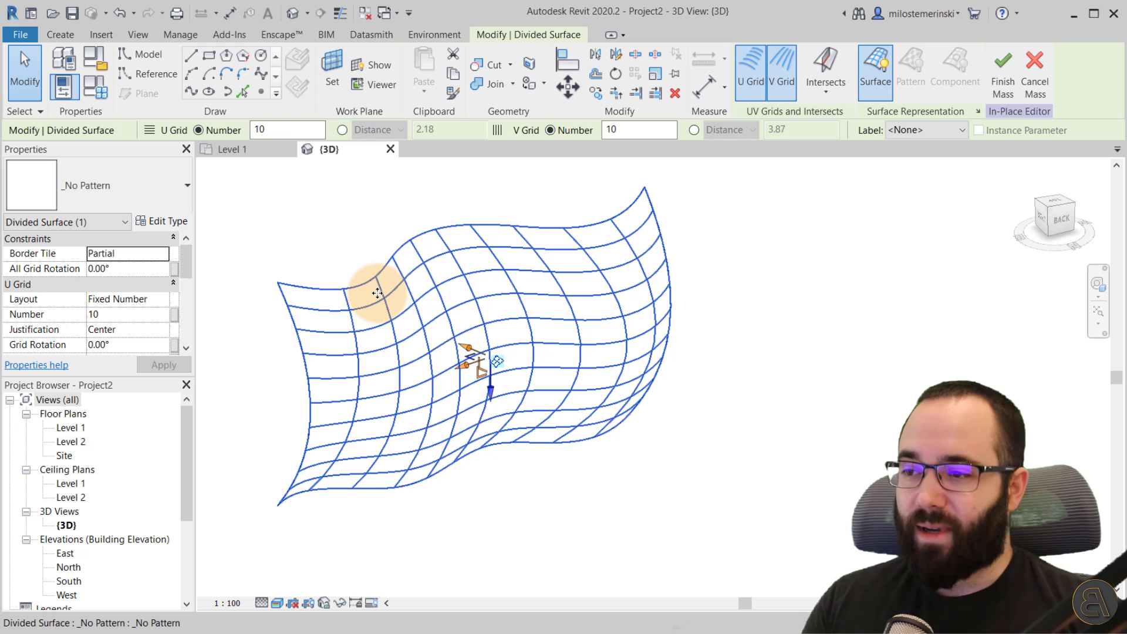
Step: Browse the divided surface's pattern list without applying a pattern
{"action": "left_click", "coordinate": [333, 305]}
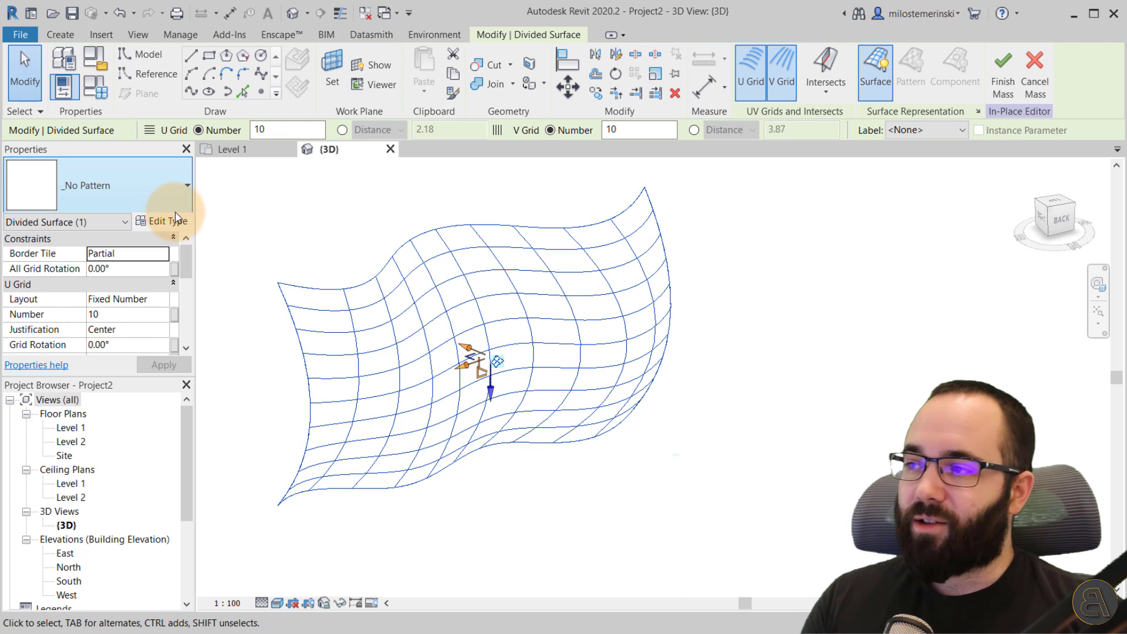
{"action": "left_click", "coordinate": [106, 202]}
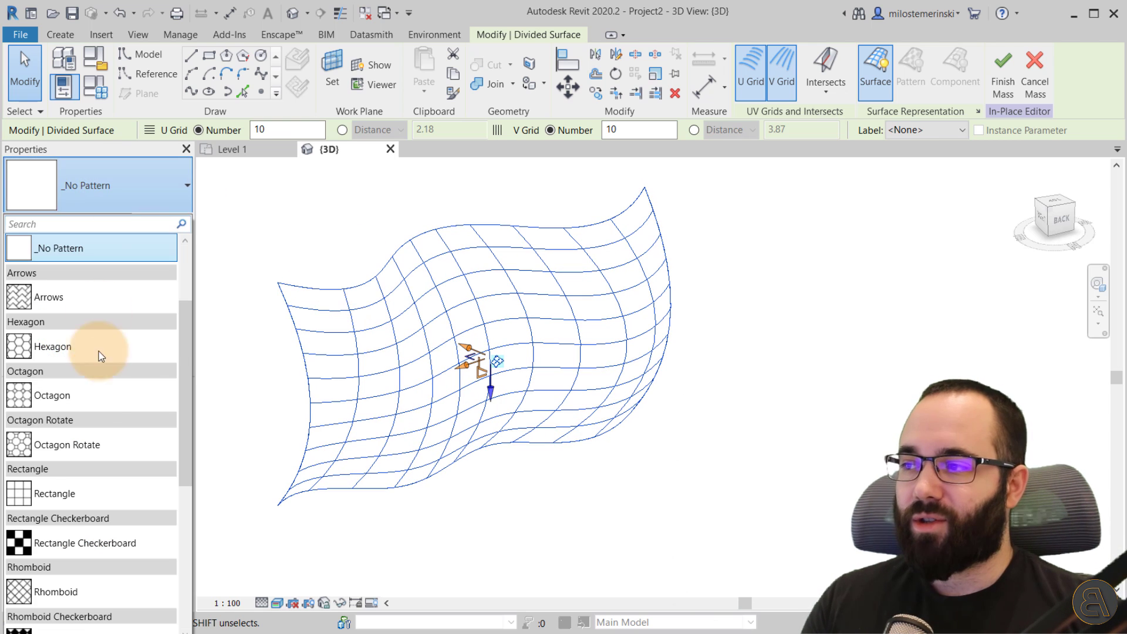
{"action": "left_click", "coordinate": [322, 223]}
{"action": "left_click", "coordinate": [317, 225]}
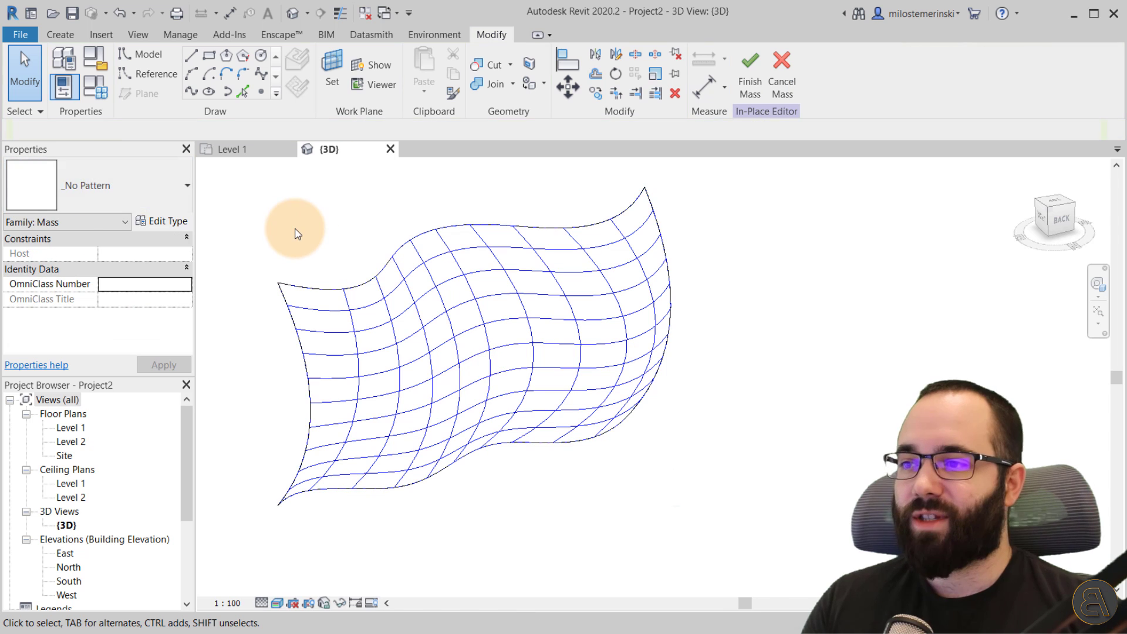
{"action": "left_click", "coordinate": [449, 396]}
{"action": "left_click", "coordinate": [360, 232]}
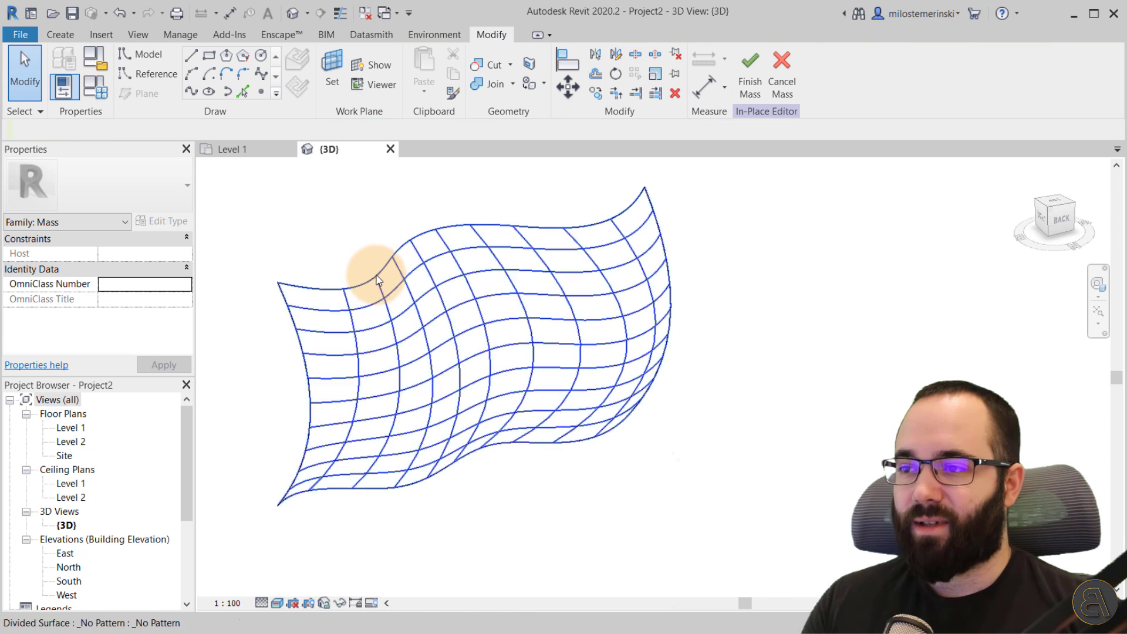
Step: Apply the 1/2 Step pattern to the divided surface and inspect it
{"action": "left_click", "coordinate": [433, 243]}
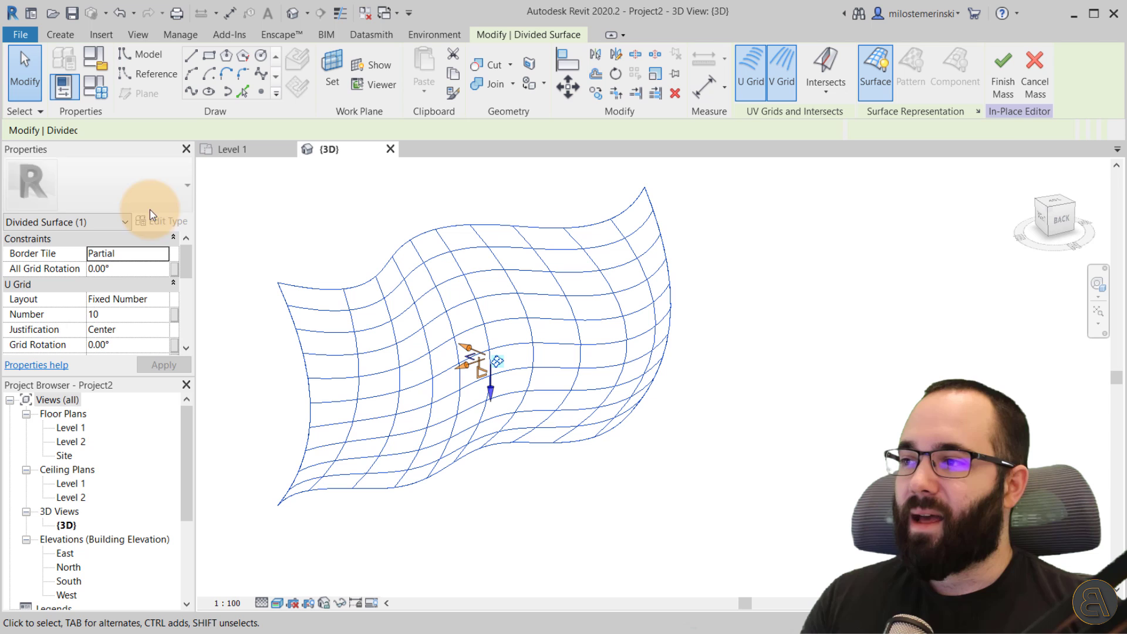
{"action": "left_click", "coordinate": [124, 196]}
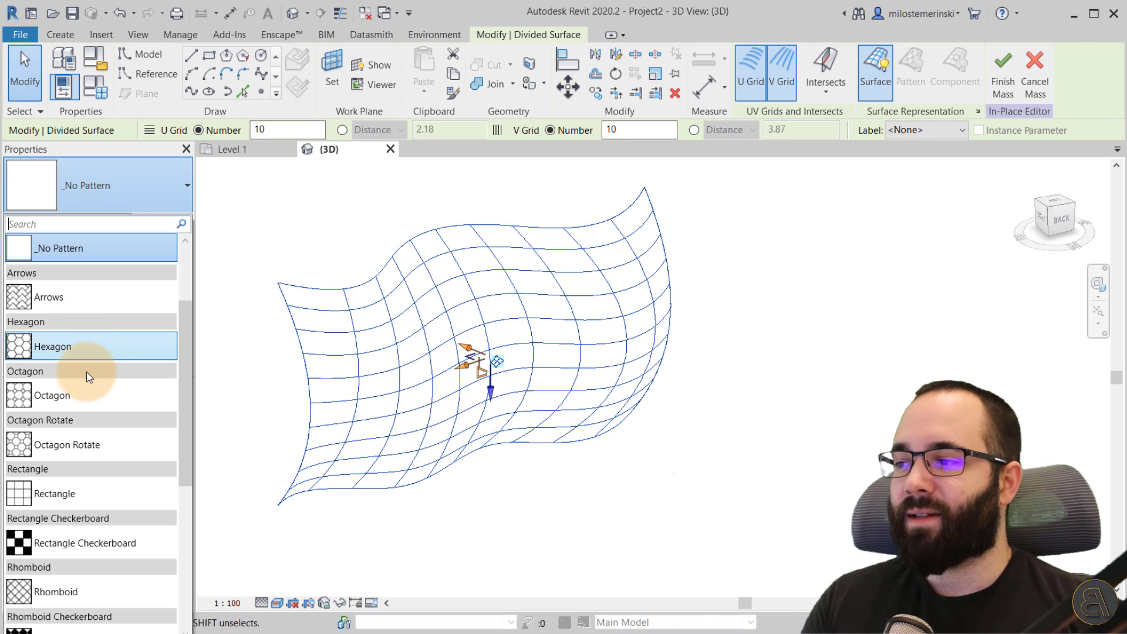
{"action": "scroll", "coordinate": [86, 376], "scroll_direction": "down", "scroll_amount": 10}
{"action": "scroll", "coordinate": [88, 499], "scroll_direction": "up", "scroll_amount": 10}
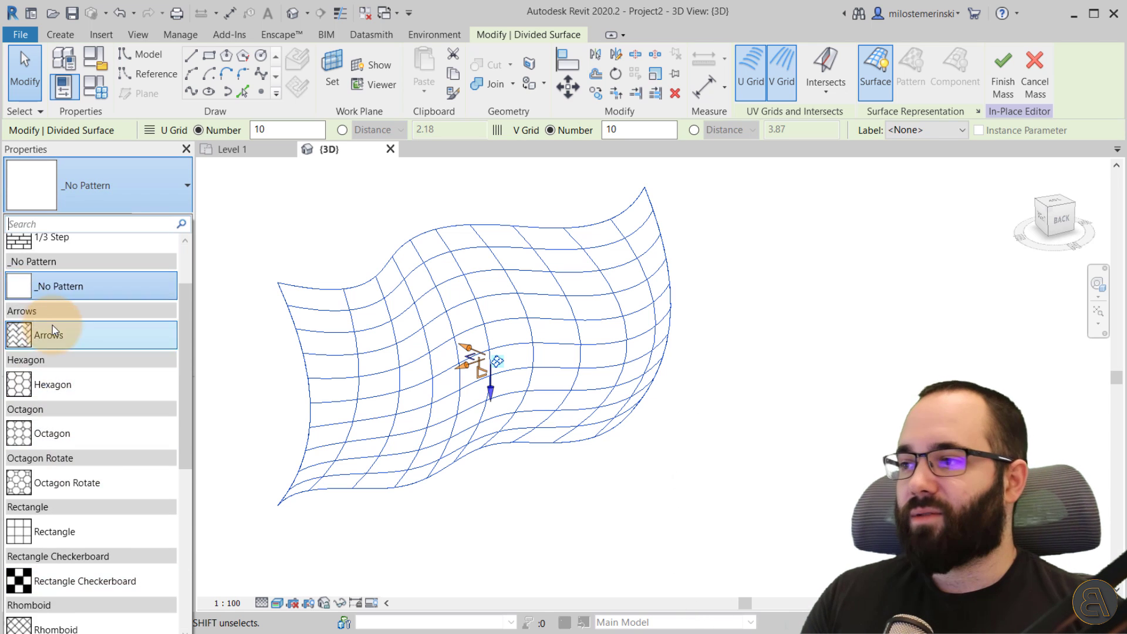
{"action": "scroll", "coordinate": [52, 274], "scroll_direction": "up", "scroll_amount": 2}
{"action": "left_click", "coordinate": [52, 273]}
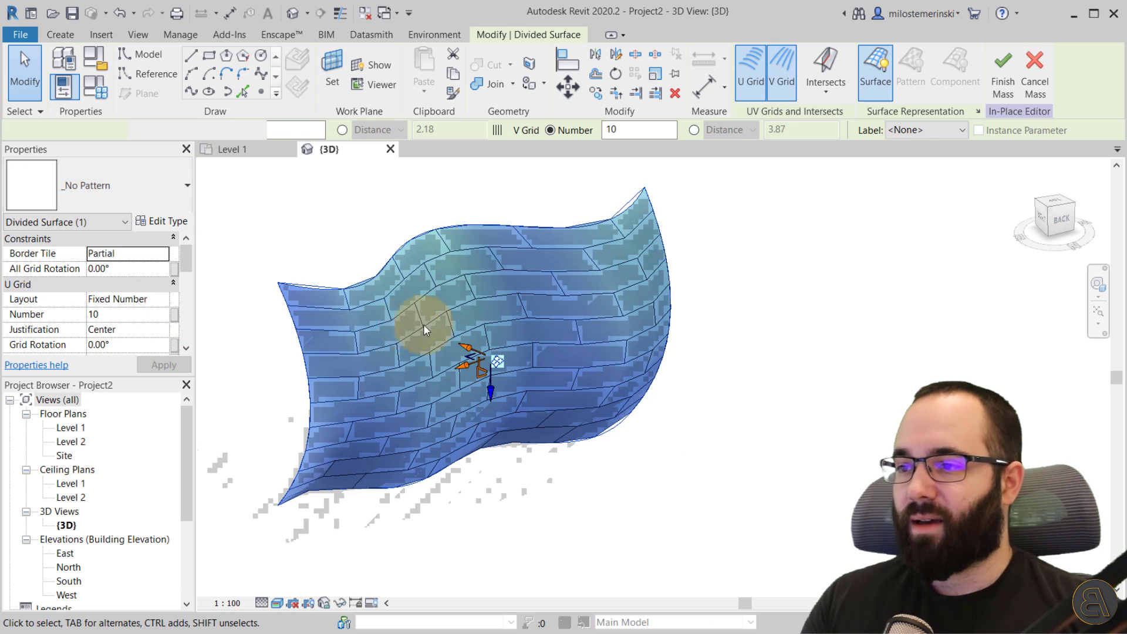
{"action": "left_click", "coordinate": [336, 253]}
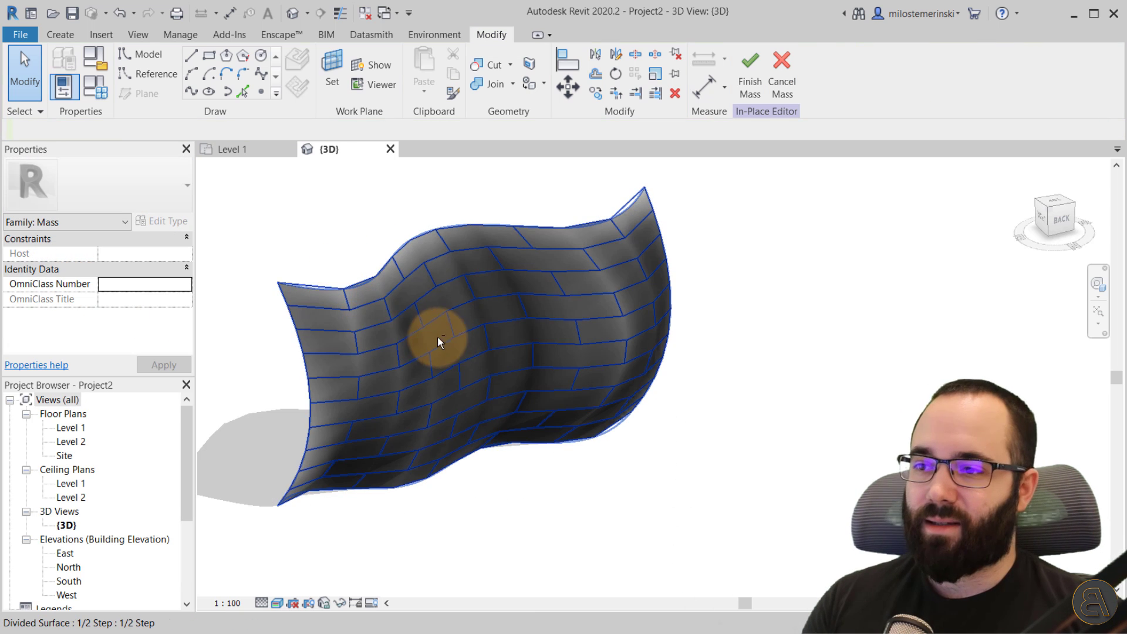
{"action": "middle_click_drag", "start_coordinate": [438, 336], "coordinate": [365, 251], "text": "shift"}
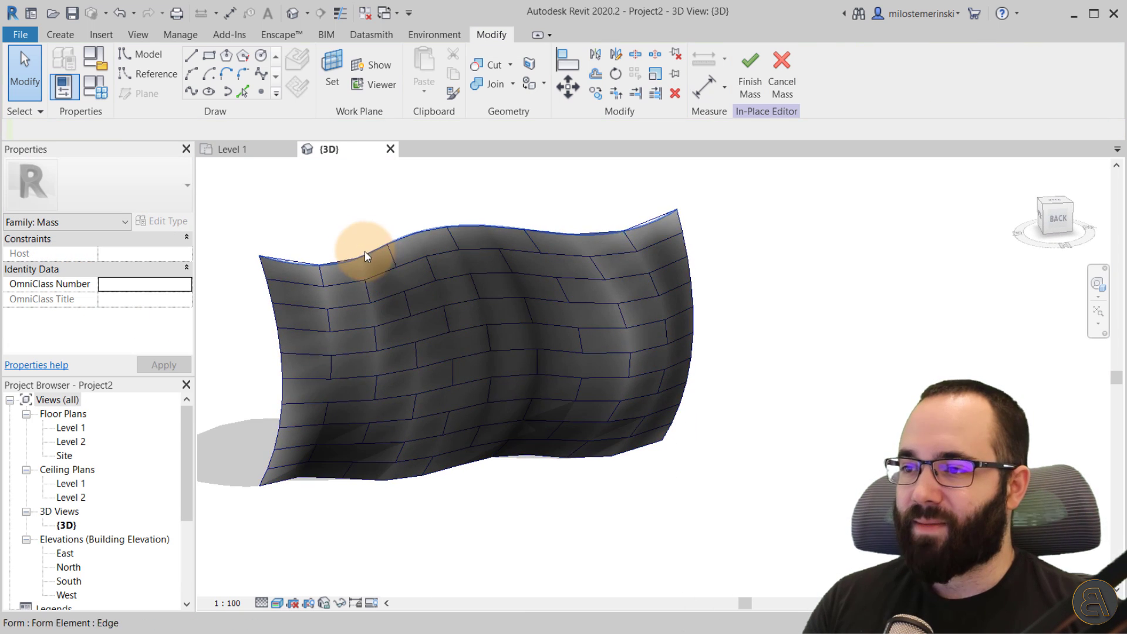
Step: Switch the divided surface pattern to Hexagon
{"action": "left_click", "coordinate": [380, 294]}
{"action": "left_click", "coordinate": [125, 197]}
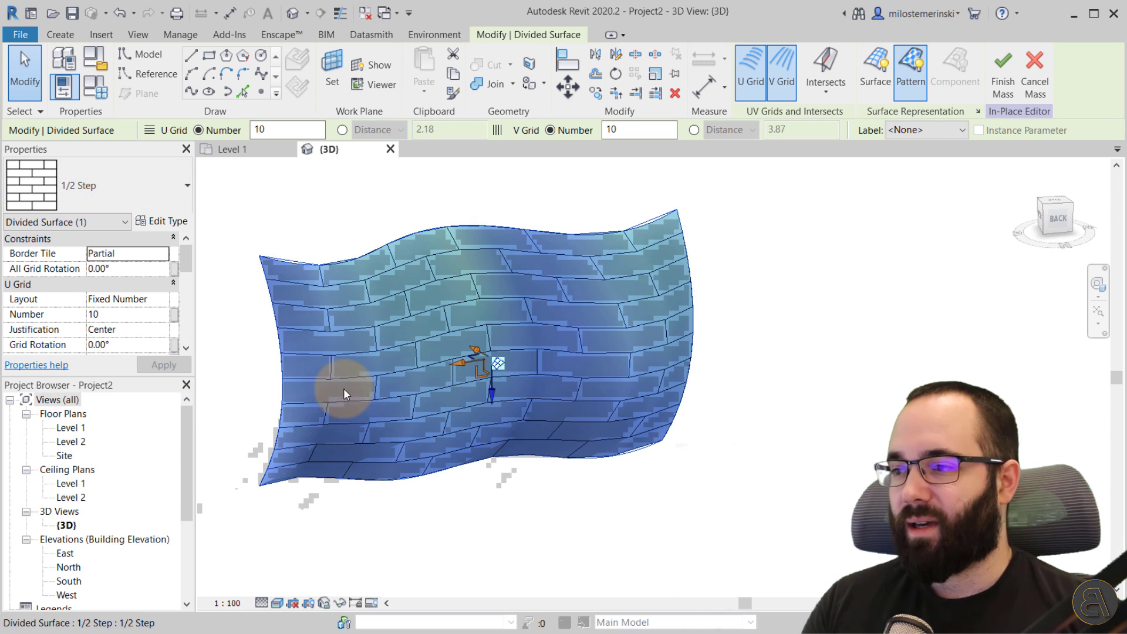
{"action": "middle_click_drag", "start_coordinate": [377, 234], "coordinate": [381, 263], "text": "shift"}
{"action": "left_click", "coordinate": [156, 191]}
{"action": "scroll", "coordinate": [82, 441], "scroll_direction": "down", "scroll_amount": 2}
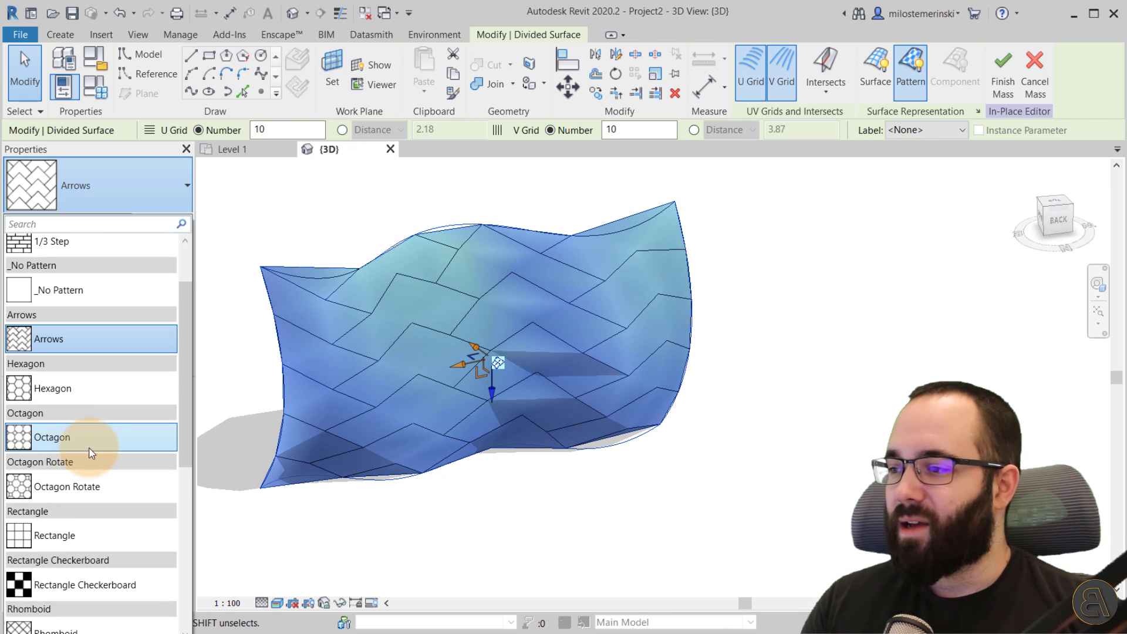
{"action": "left_click", "coordinate": [66, 393]}
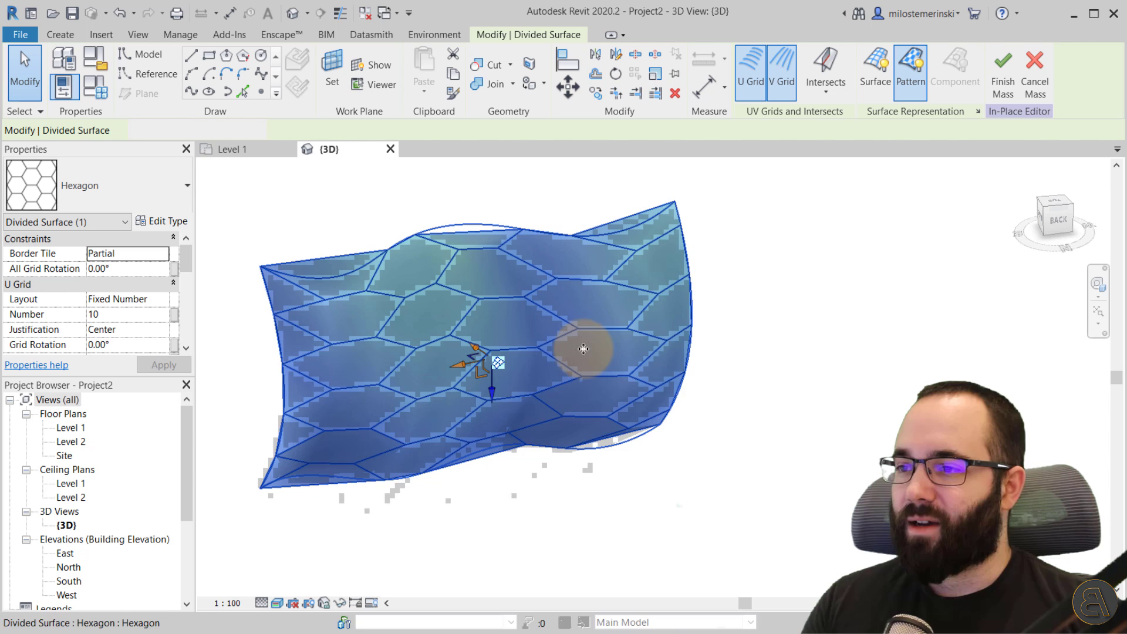
{"action": "mouse_move", "coordinate": [584, 345]}
{"action": "middle_mouse_down", "text": "shift"}
{"action": "mouse_move", "coordinate": [517, 290]}
{"action": "mouse_move", "coordinate": [600, 353]}
{"action": "mouse_move", "coordinate": [590, 347]}
{"action": "middle_mouse_up", "text": "shift"}
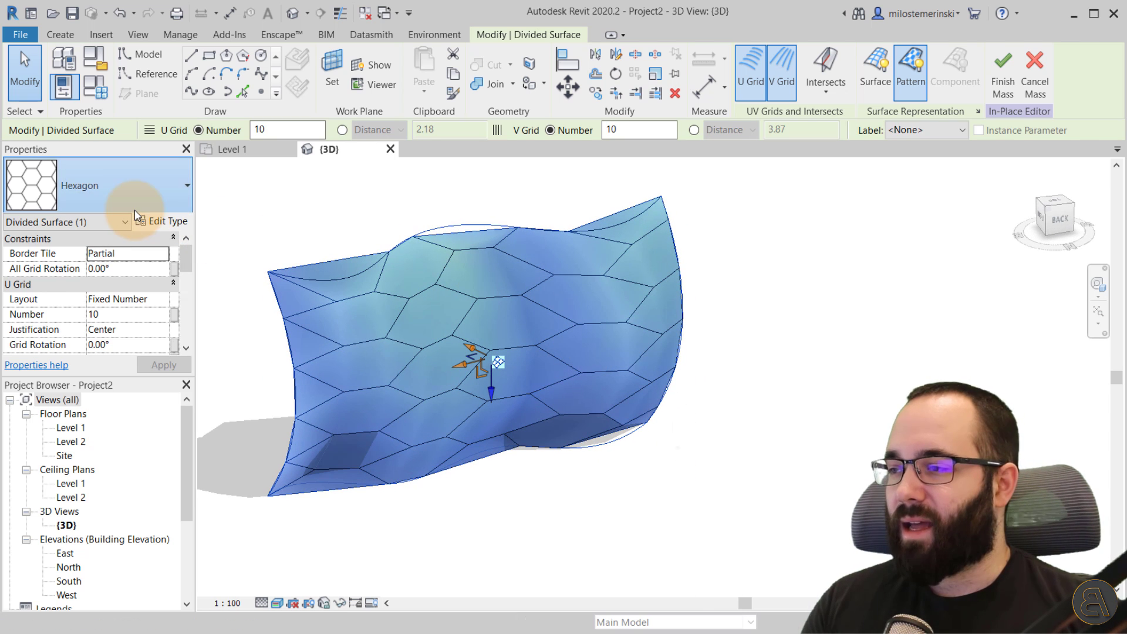
Step: Change the surface pattern from Hexagon to Rectangle and orbit to check it
{"action": "left_click", "coordinate": [152, 205]}
{"action": "left_click", "coordinate": [47, 537]}
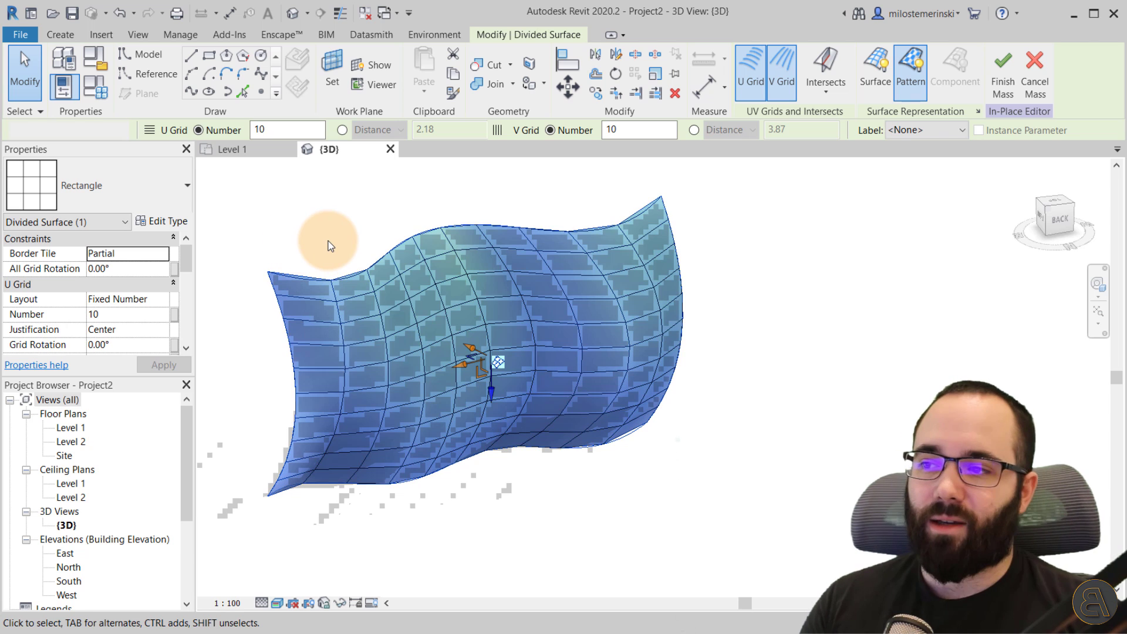
{"action": "left_click", "coordinate": [329, 245]}
{"action": "left_click", "coordinate": [357, 302]}
{"action": "middle_click_drag", "start_coordinate": [335, 206], "coordinate": [415, 225], "text": "shift"}
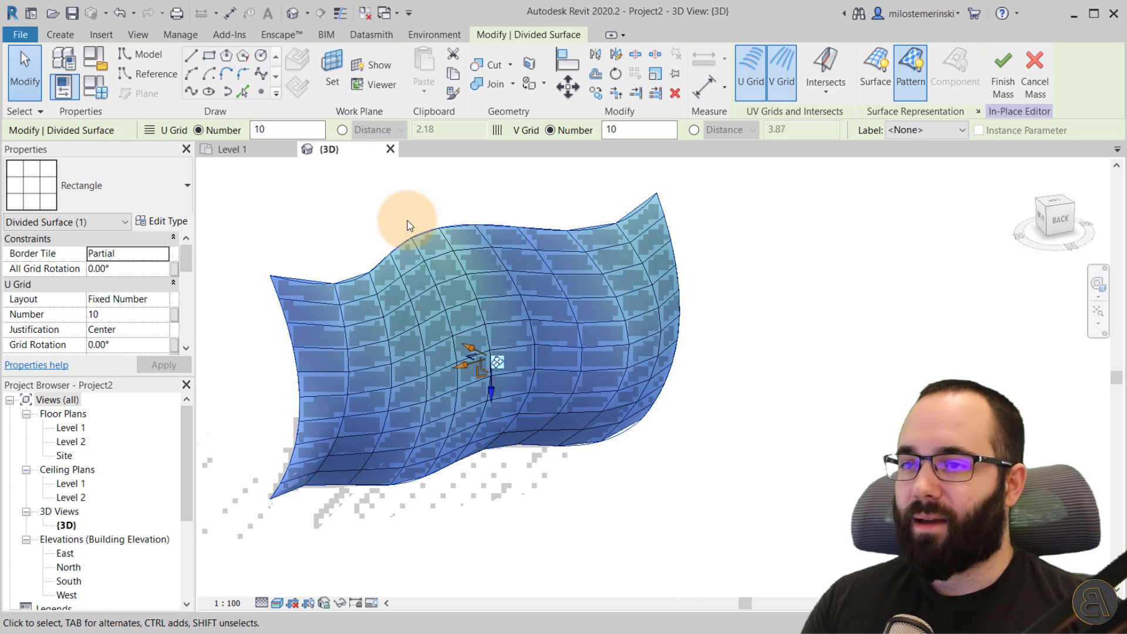
{"action": "left_click", "coordinate": [764, 99]}
{"action": "left_click", "coordinate": [789, 97]}
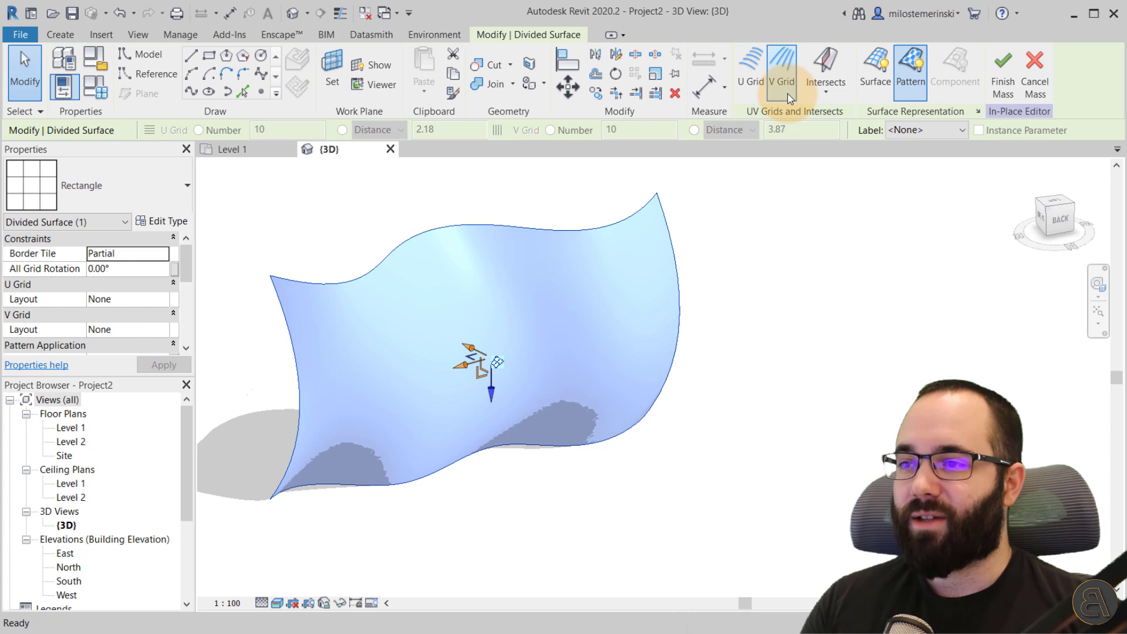
{"action": "left_click", "coordinate": [758, 92]}
{"action": "left_click", "coordinate": [784, 94]}
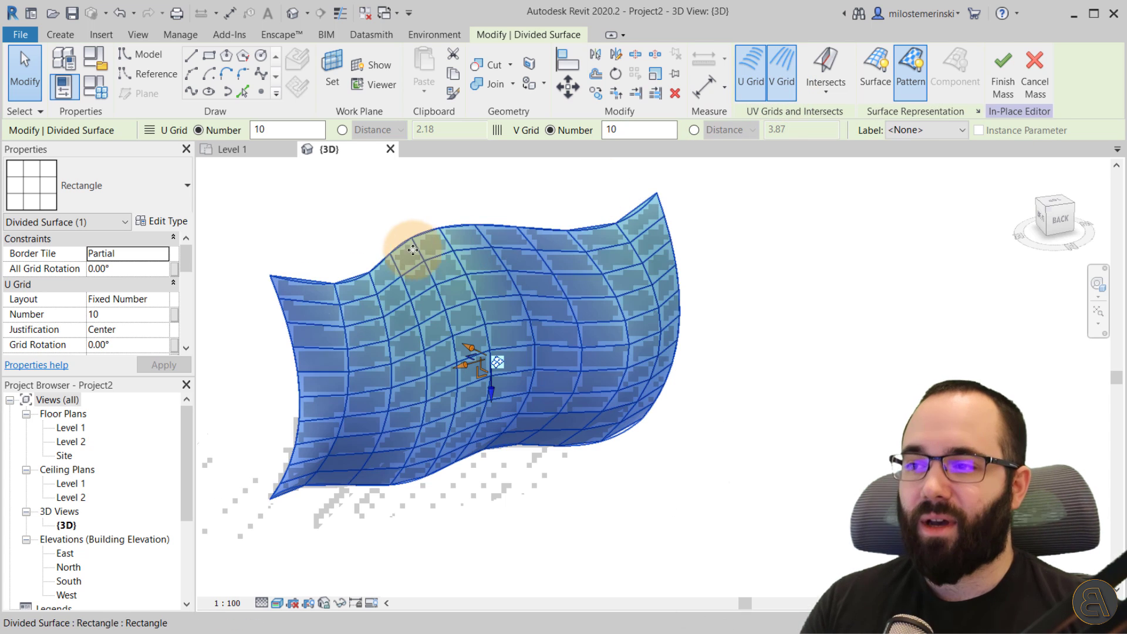
{"action": "left_click", "coordinate": [344, 234]}
{"action": "left_click", "coordinate": [432, 346]}
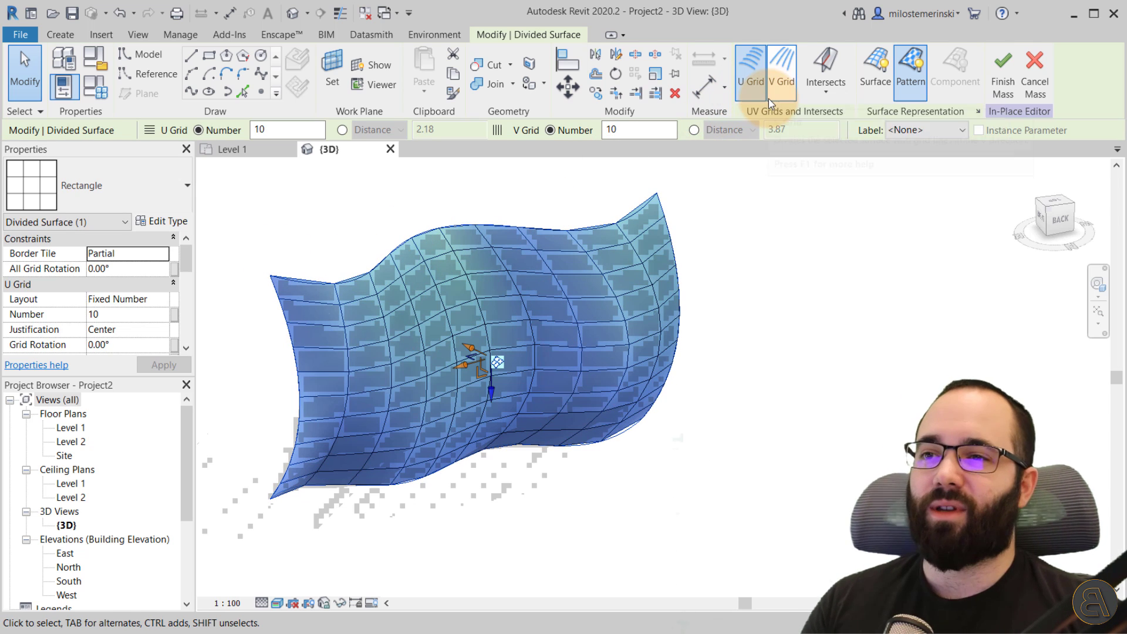
{"action": "left_click", "coordinate": [538, 195]}
{"action": "middle_click_drag", "start_coordinate": [586, 221], "coordinate": [544, 207], "text": "shift"}
{"action": "left_click", "coordinate": [508, 266]}
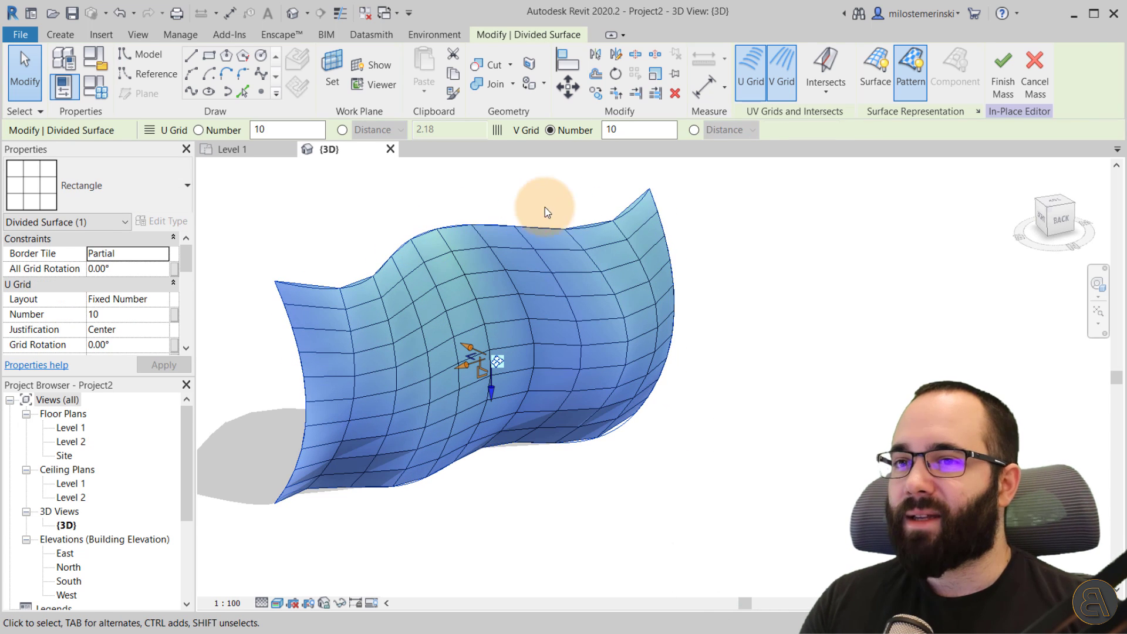
{"action": "left_click", "coordinate": [910, 99]}
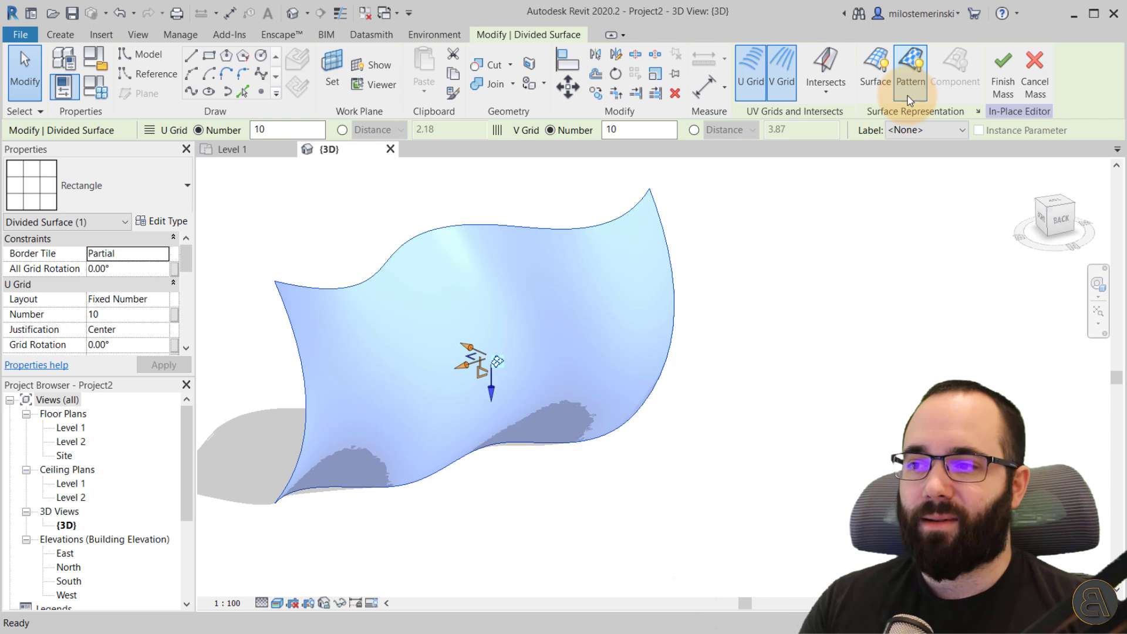
{"action": "left_click", "coordinate": [904, 93]}
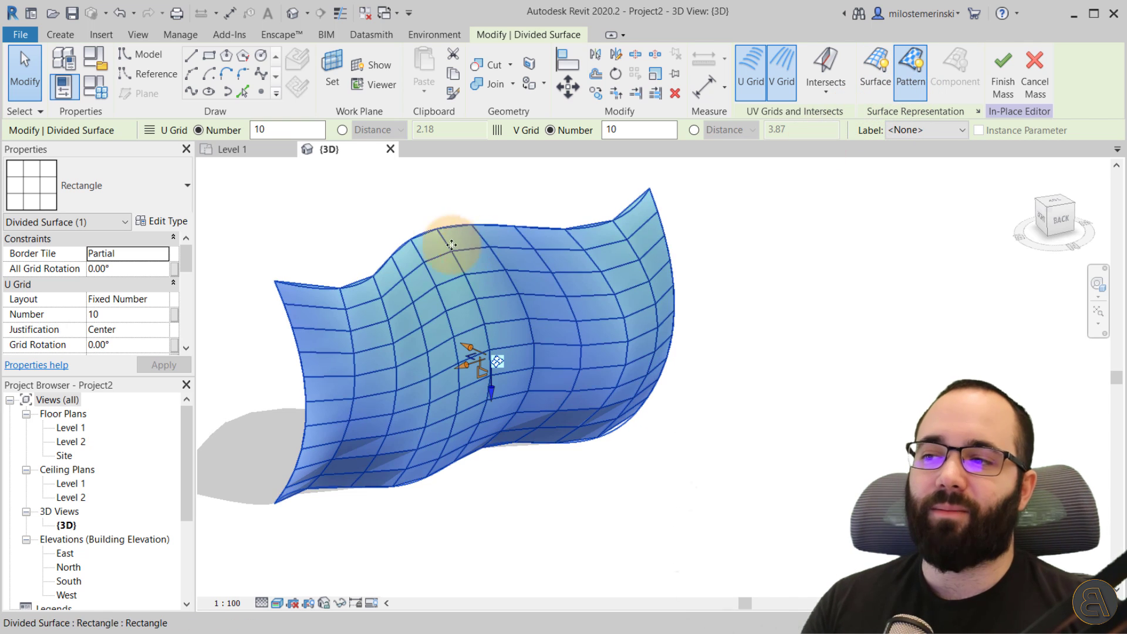
{"action": "left_click", "coordinate": [351, 251]}
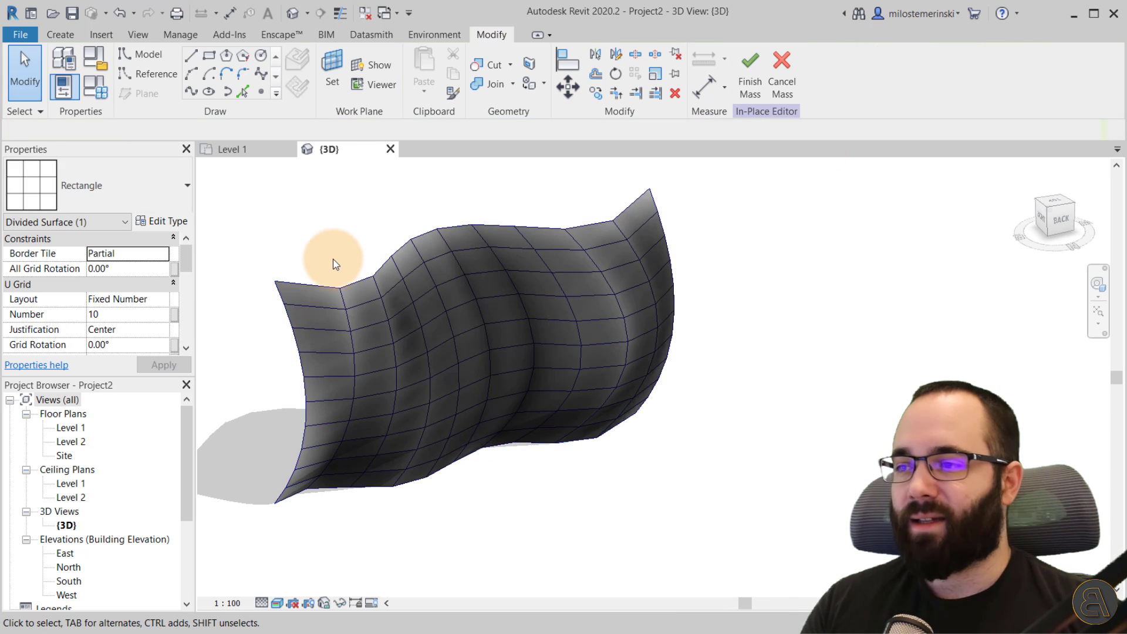
{"action": "left_click", "coordinate": [276, 603]}
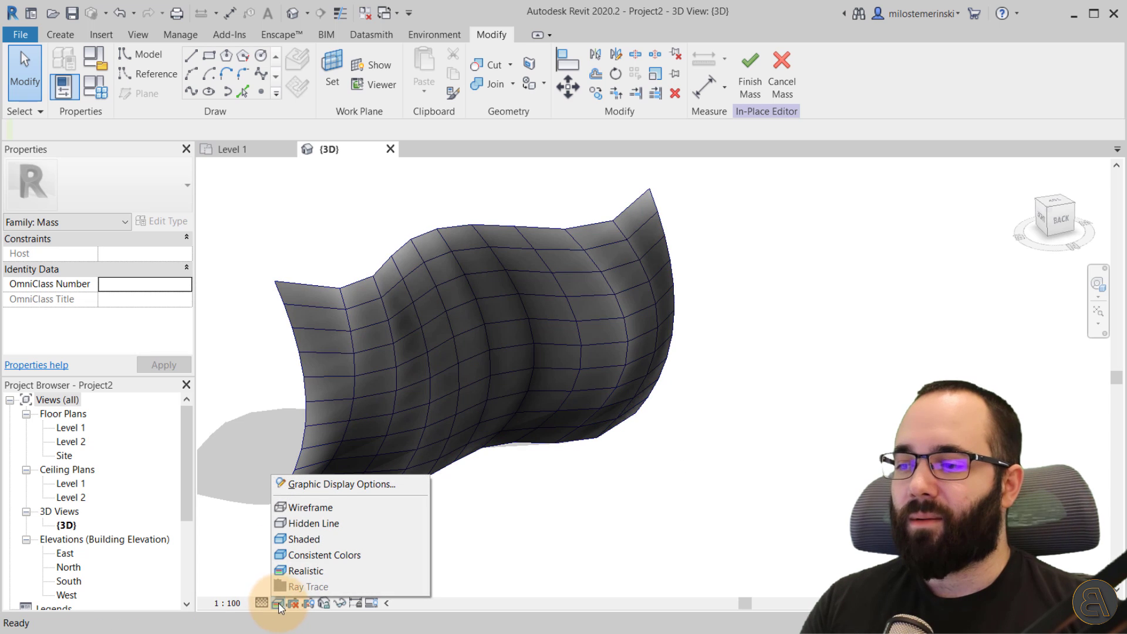
{"action": "left_click", "coordinate": [297, 541]}
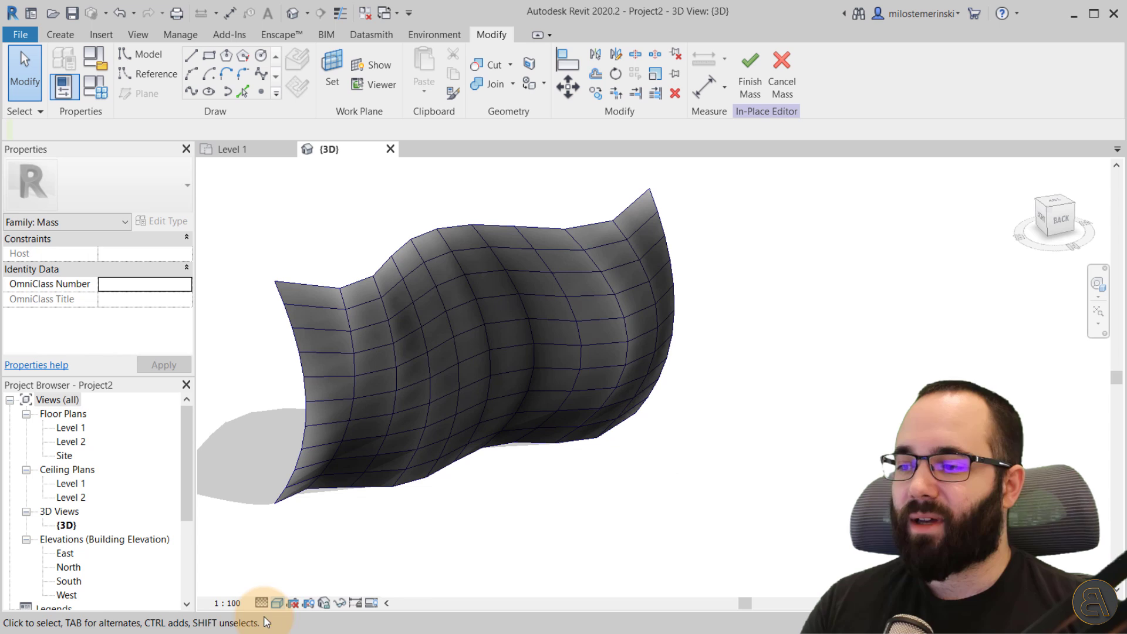
{"action": "left_click", "coordinate": [276, 603]}
{"action": "left_click", "coordinate": [289, 536]}
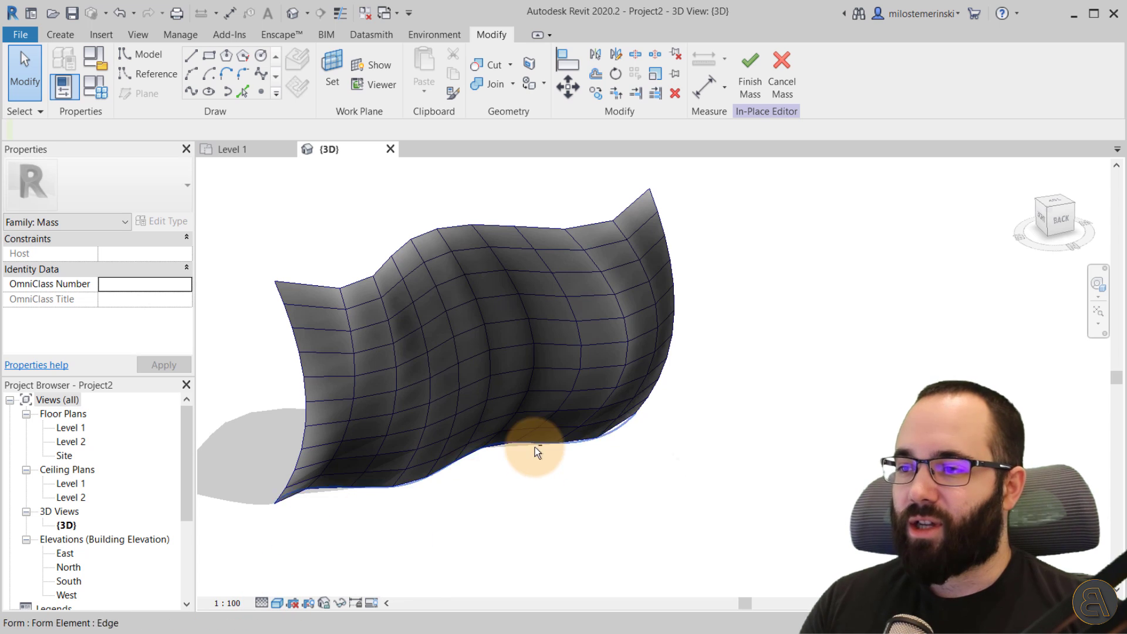
{"action": "middle_click_drag", "start_coordinate": [534, 446], "coordinate": [506, 470], "text": "shift"}
{"action": "left_click", "coordinate": [418, 262]}
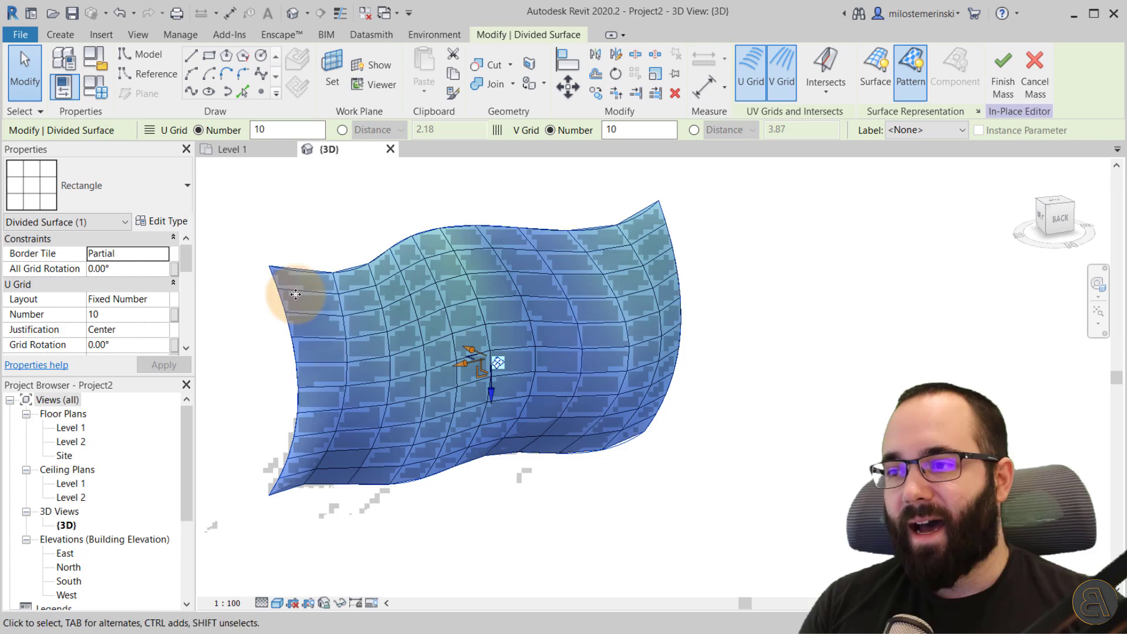
{"action": "left_click", "coordinate": [353, 239]}
{"action": "scroll", "coordinate": [352, 305], "scroll_direction": "up", "scroll_amount": 4}
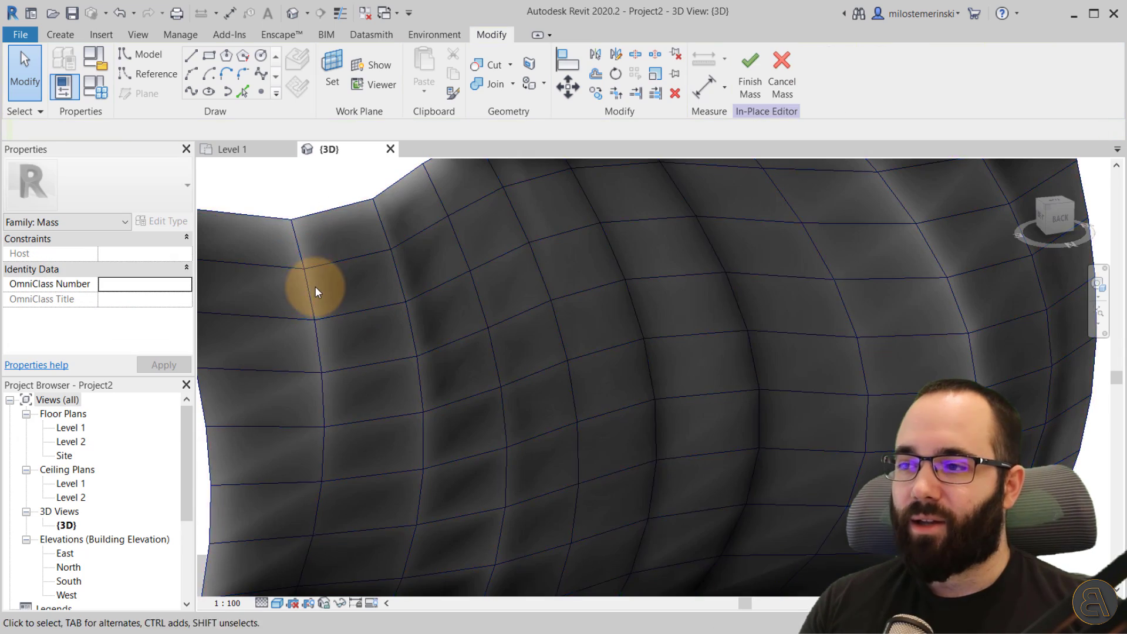
{"action": "scroll", "coordinate": [316, 291], "scroll_direction": "down", "scroll_amount": 3}
{"action": "middle_click_drag", "start_coordinate": [645, 485], "coordinate": [517, 487], "text": "shift"}
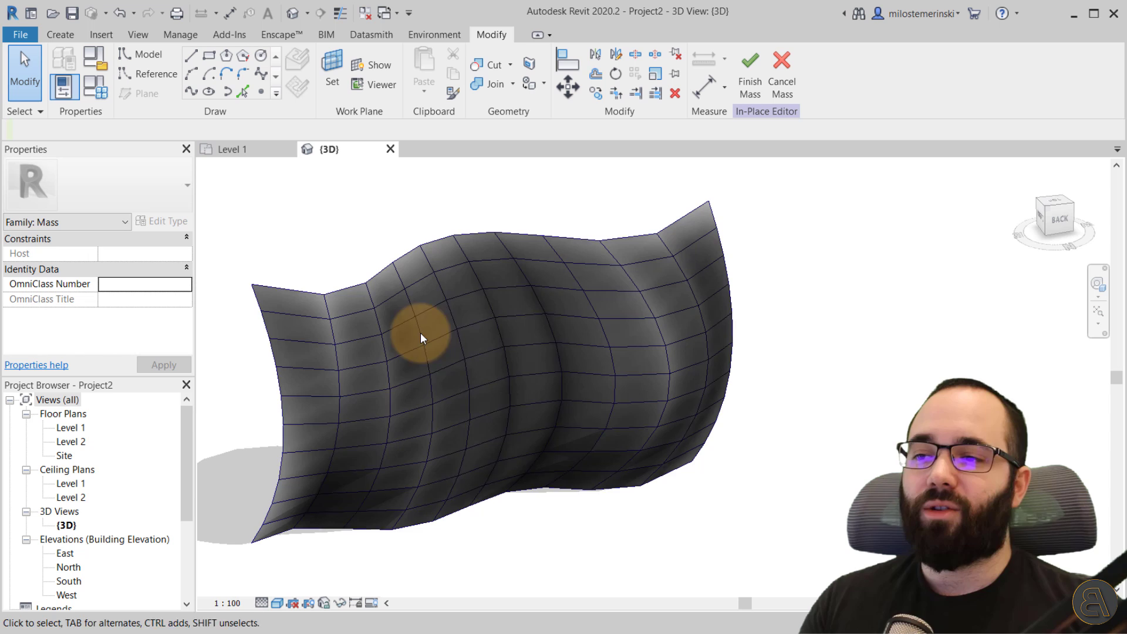
{"action": "middle_click_drag", "start_coordinate": [667, 394], "coordinate": [648, 388]}
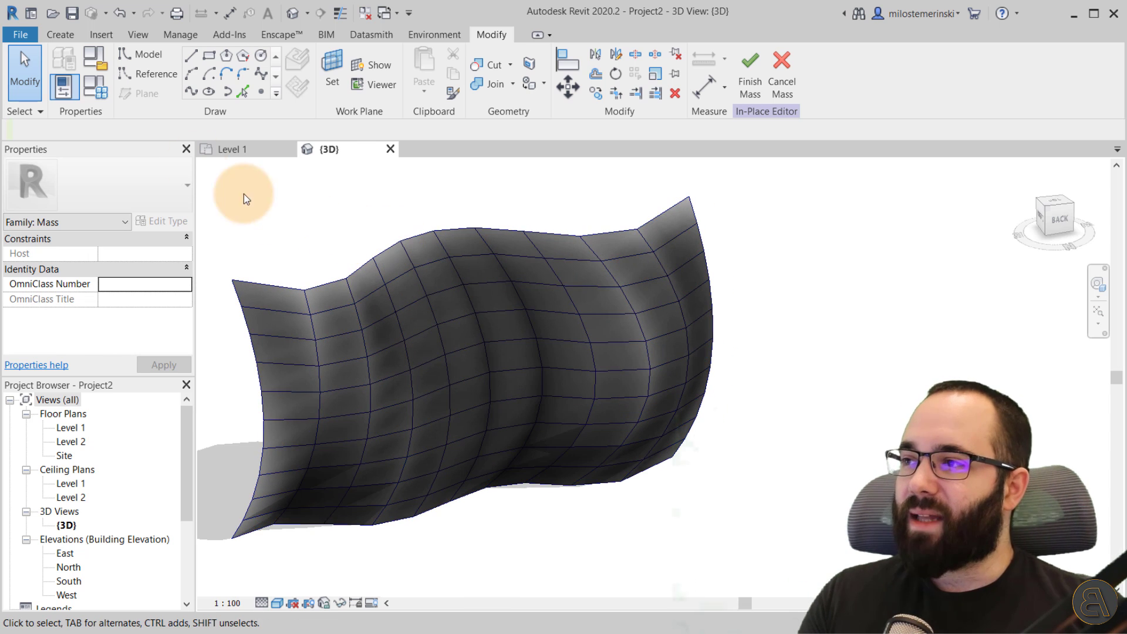
Step: Start a new family via File > New > Family using Metric Curtain Panel Pattern Based.rft
{"action": "left_click", "coordinate": [20, 36]}
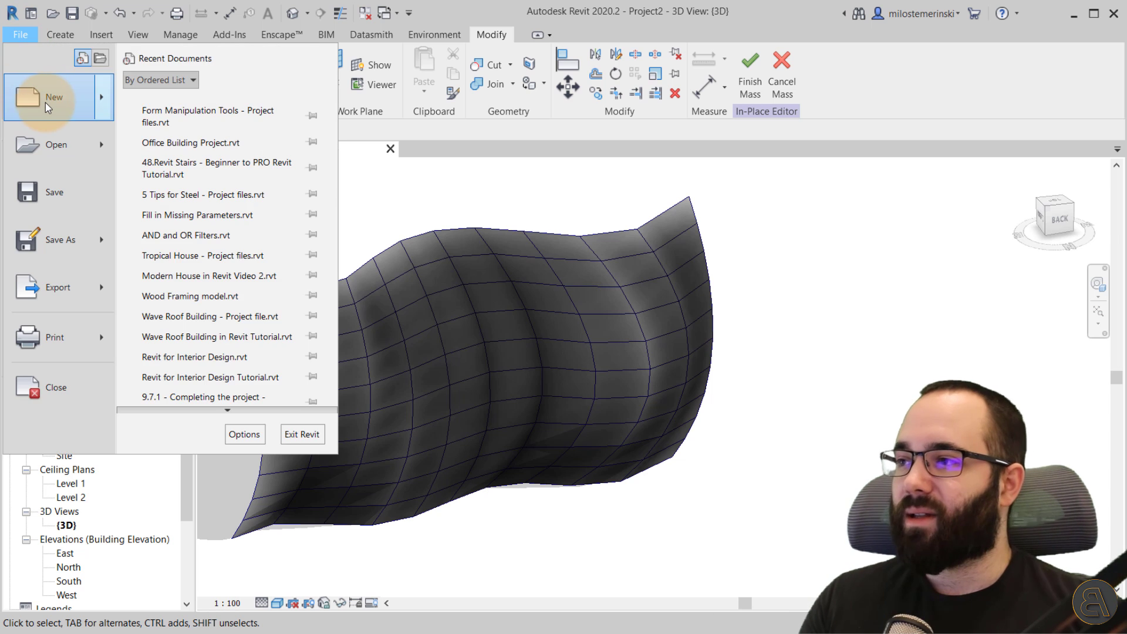
{"action": "mouse_move", "coordinate": [46, 103]}
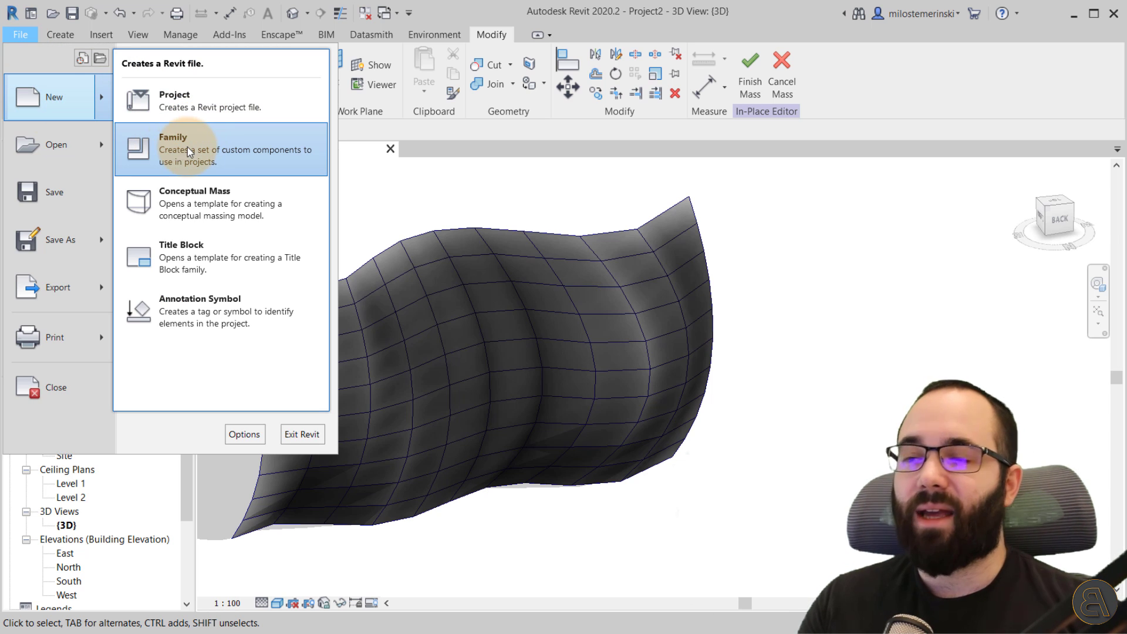
{"action": "left_click", "coordinate": [176, 158]}
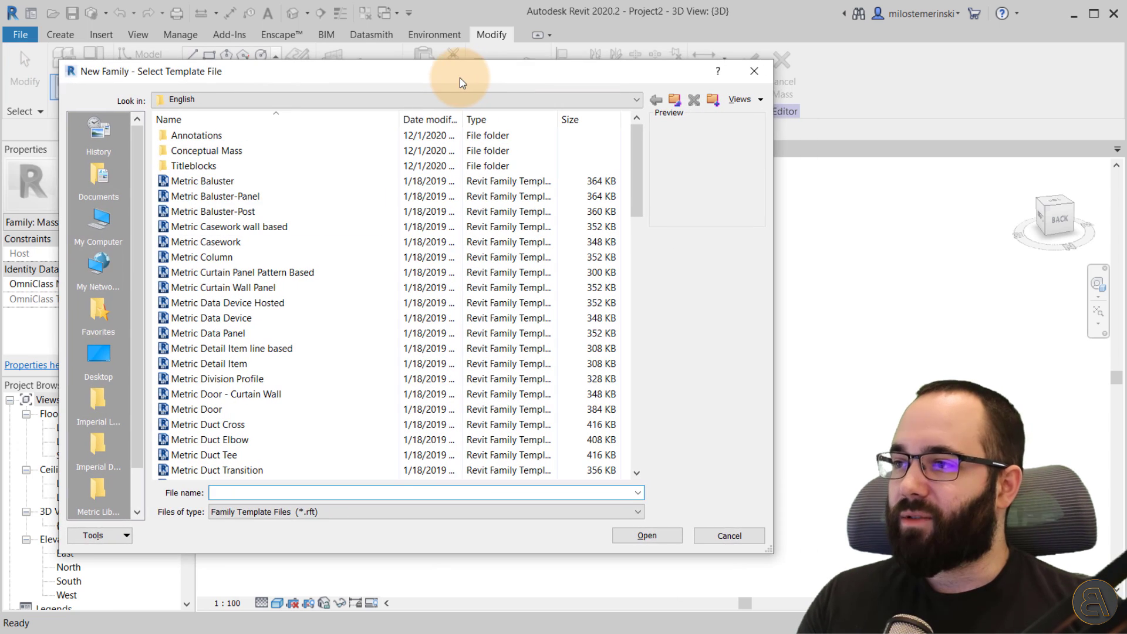
{"action": "left_click_drag", "start_coordinate": [460, 77], "coordinate": [448, 75]}
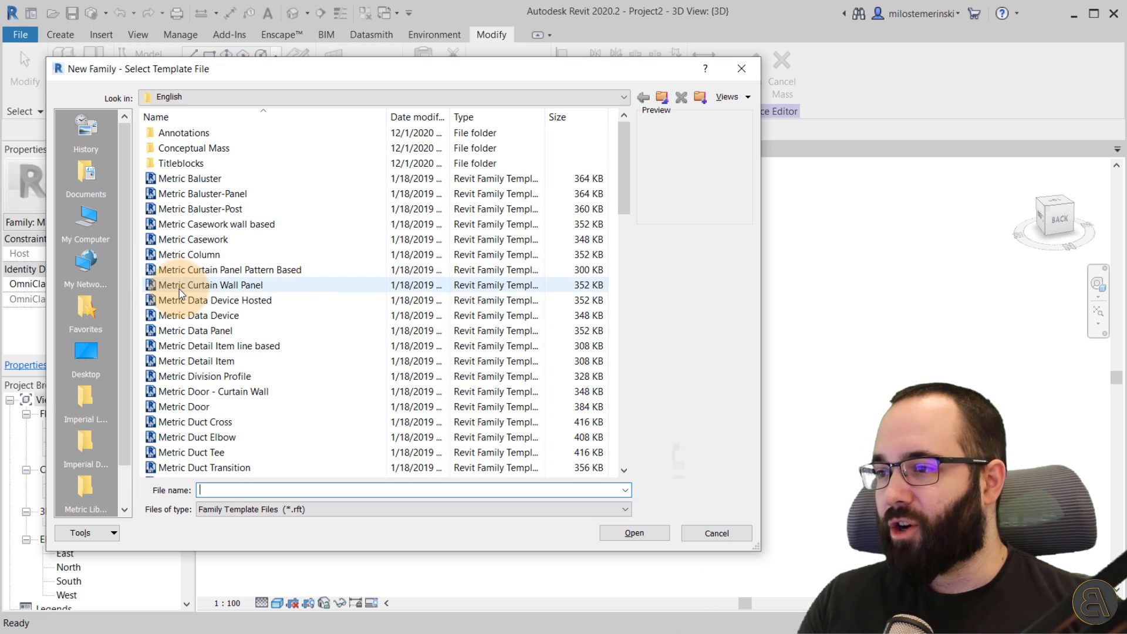
{"action": "left_click", "coordinate": [173, 275]}
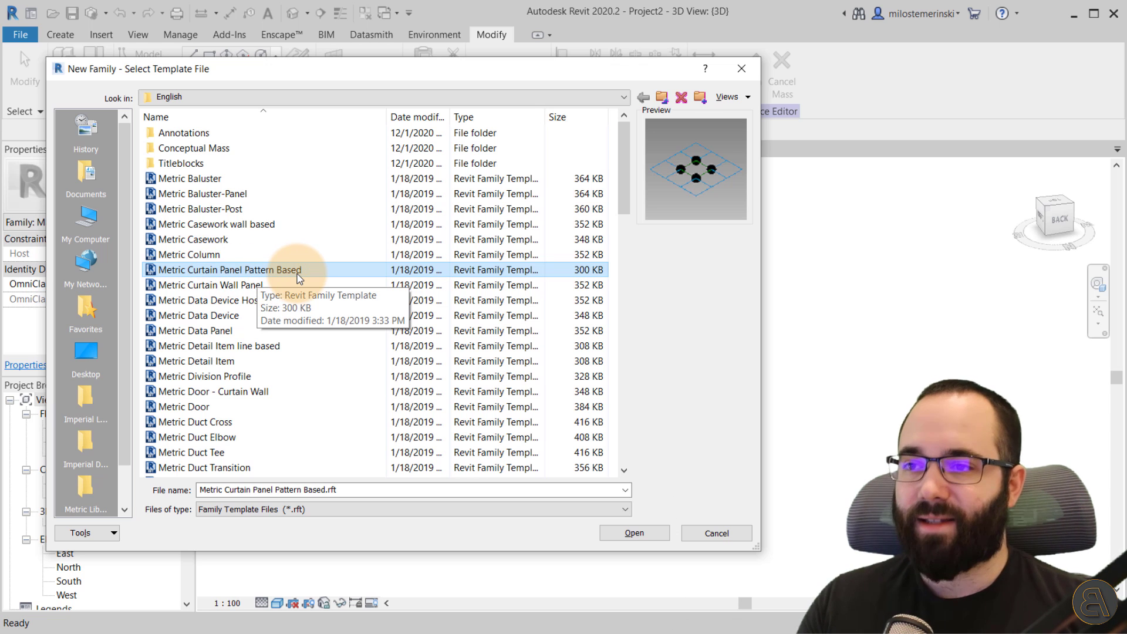
{"action": "left_click_drag", "start_coordinate": [403, 85], "coordinate": [162, 328]}
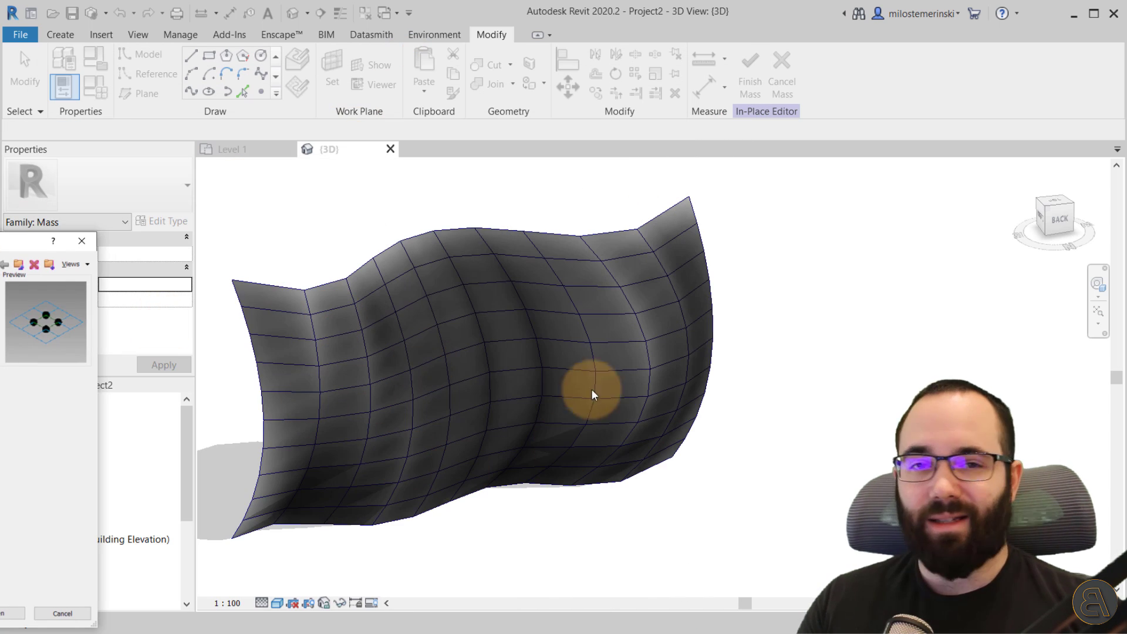
{"action": "left_click_drag", "start_coordinate": [25, 246], "coordinate": [698, 59]}
Step: Create the new panel family from the chosen template and orbit to view its grid
{"action": "left_click", "coordinate": [643, 516]}
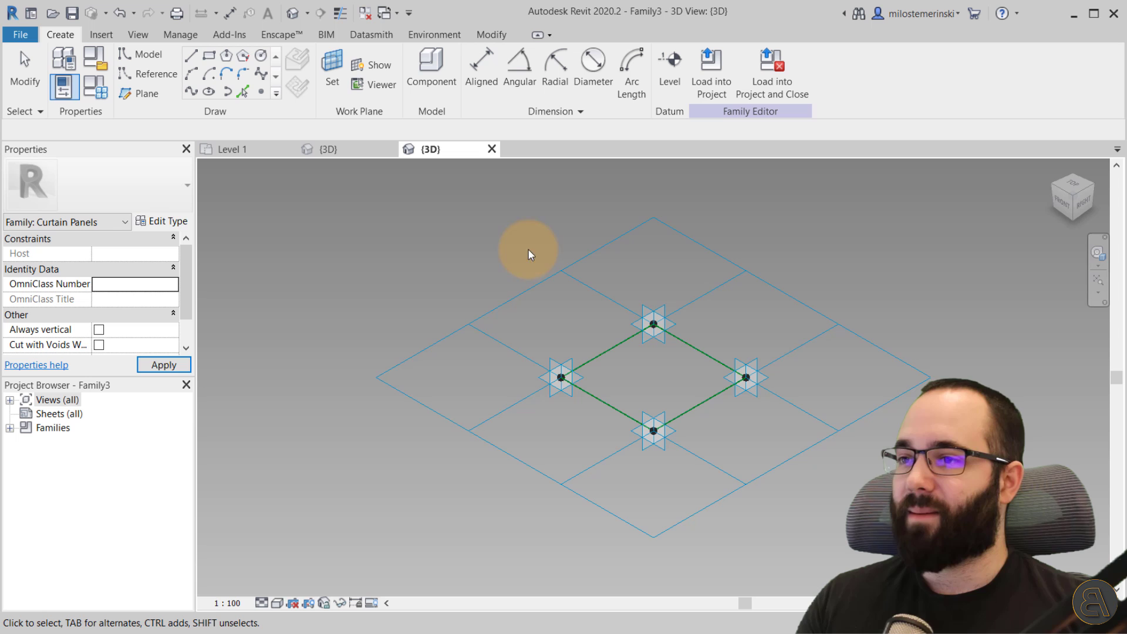
{"action": "middle_click_drag", "start_coordinate": [528, 251], "coordinate": [505, 351], "text": "shift"}
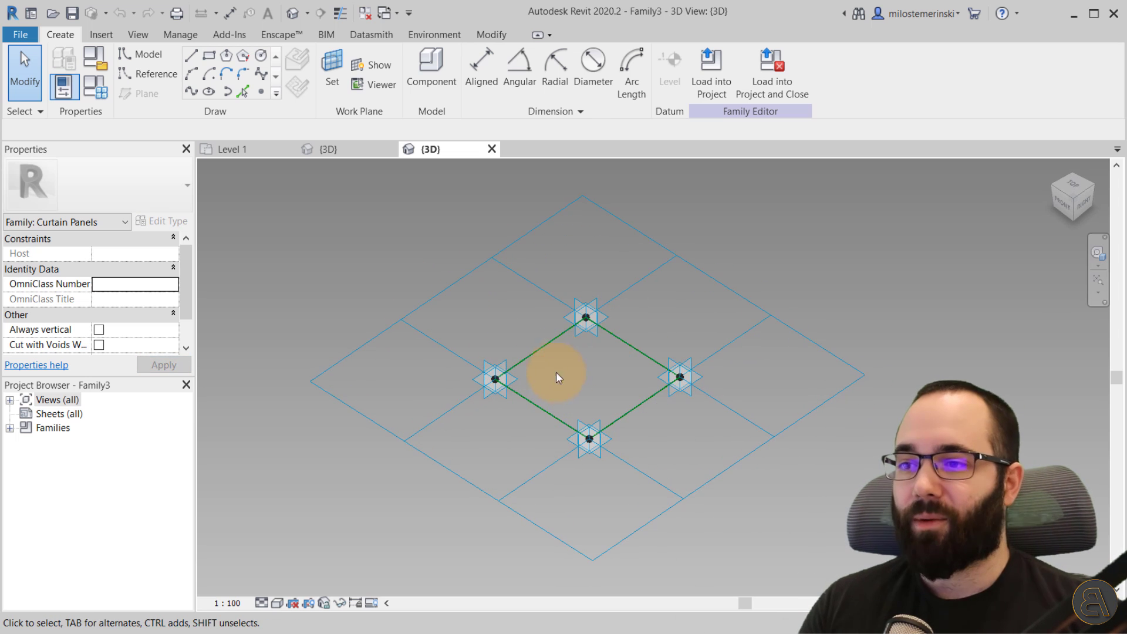
{"action": "middle_click_drag", "start_coordinate": [593, 378], "coordinate": [588, 361], "text": "shift"}
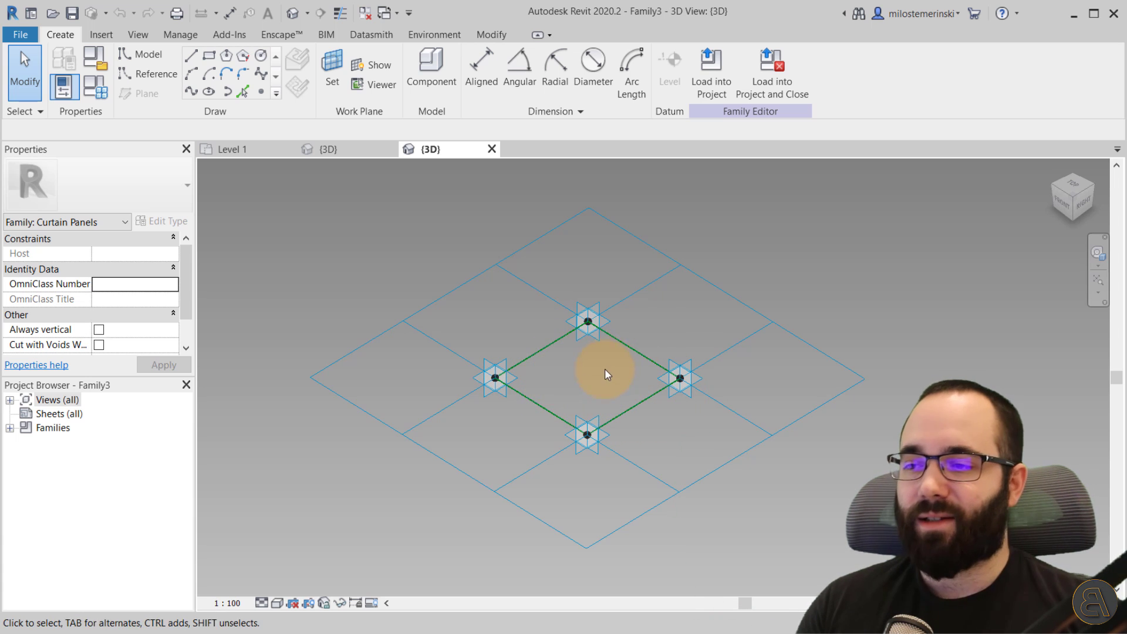
{"action": "middle_click_drag", "start_coordinate": [604, 373], "coordinate": [526, 348], "text": "shift"}
{"action": "scroll", "coordinate": [526, 348], "scroll_direction": "up", "scroll_amount": 3}
Step: Tab-select the chain of four reference lines twice, deselecting them each time
{"action": "key", "text": "Tab"}
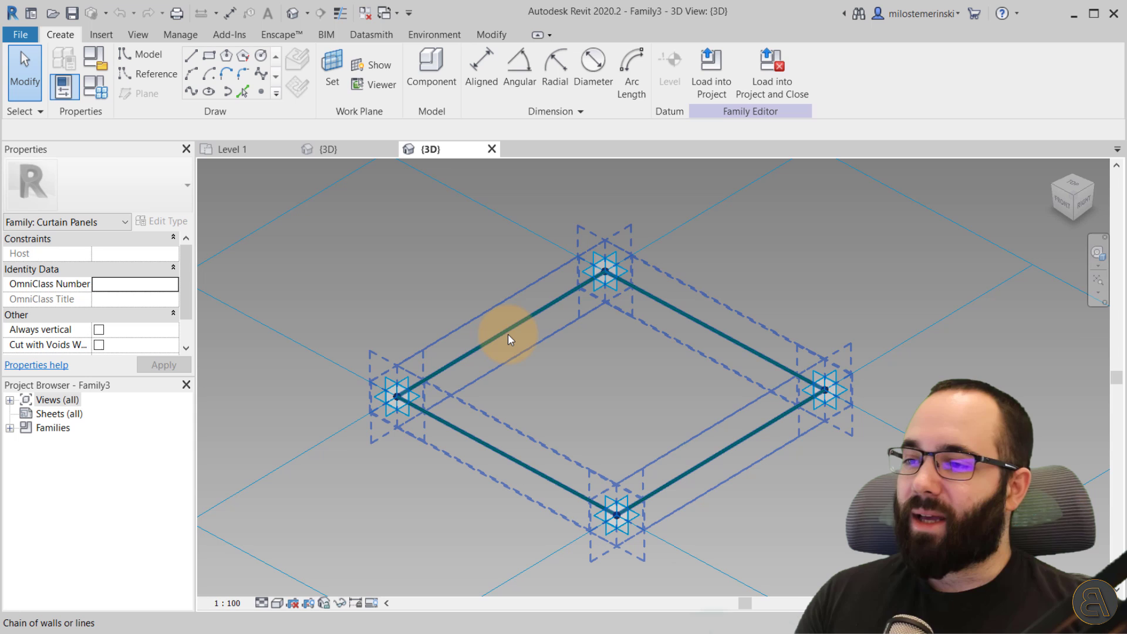
{"action": "left_click", "coordinate": [507, 333]}
{"action": "middle_click_drag", "start_coordinate": [627, 373], "coordinate": [621, 398], "text": "shift"}
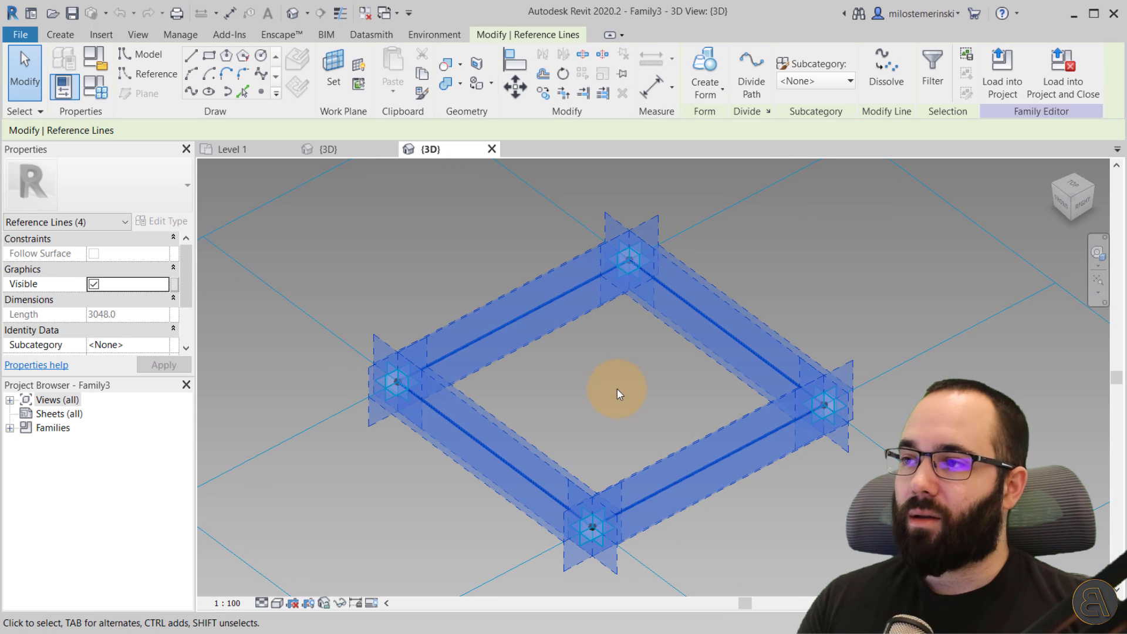
{"action": "left_click", "coordinate": [456, 281]}
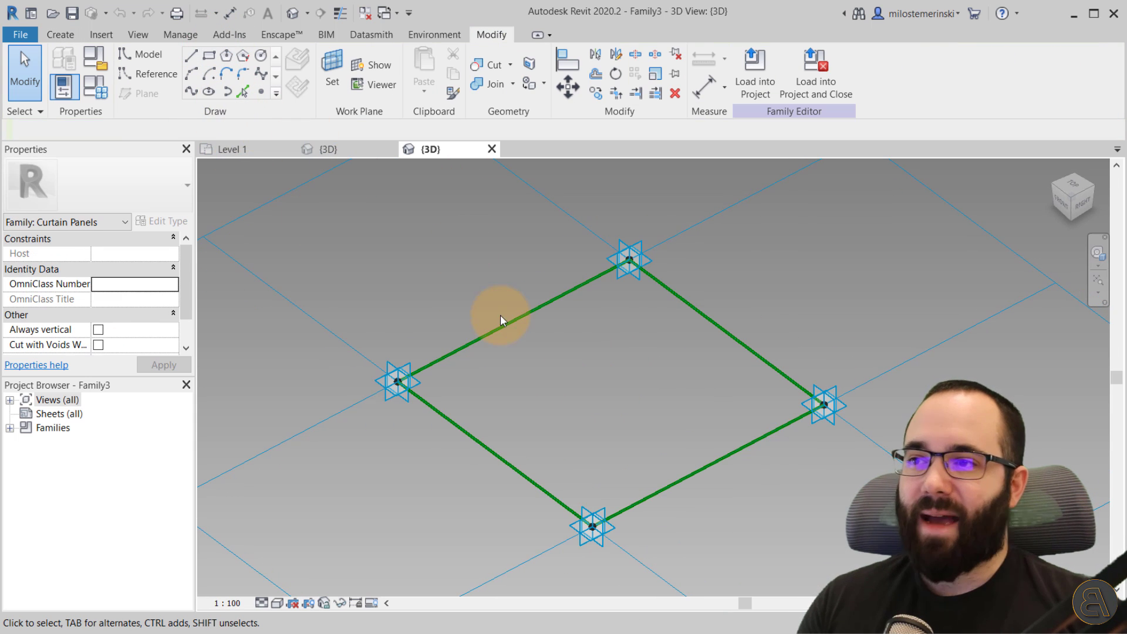
{"action": "key", "text": "Tab"}
{"action": "left_click", "coordinate": [505, 329]}
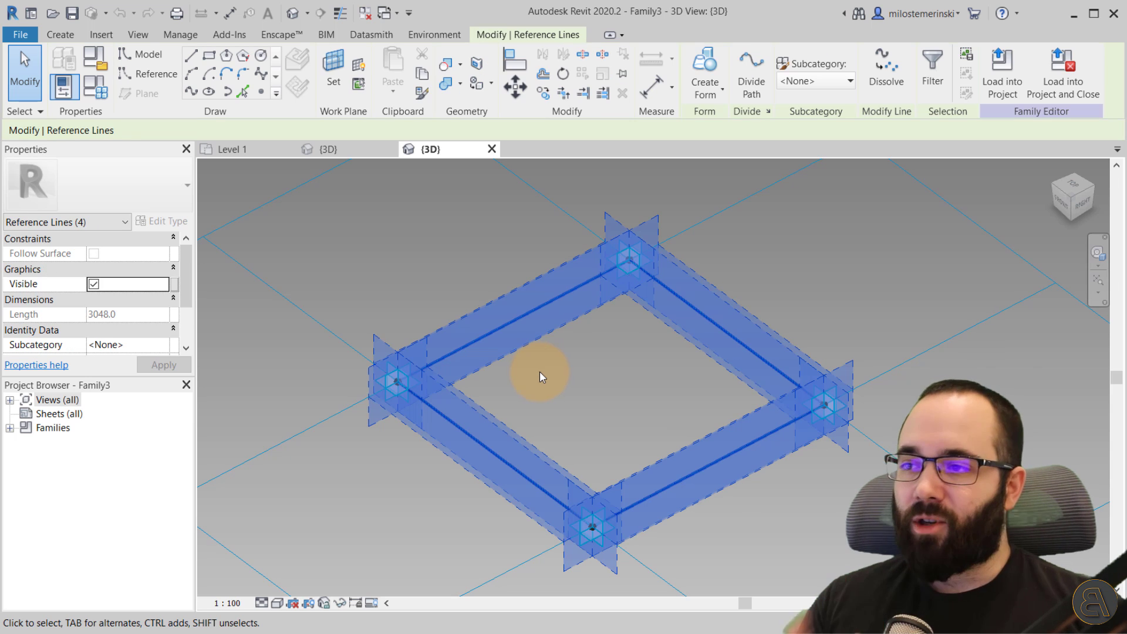
{"action": "left_click", "coordinate": [541, 371]}
Step: Select the tile pattern grid, then return to Project2's 3D view of the mass
{"action": "scroll", "coordinate": [583, 376], "scroll_direction": "down", "scroll_amount": 3}
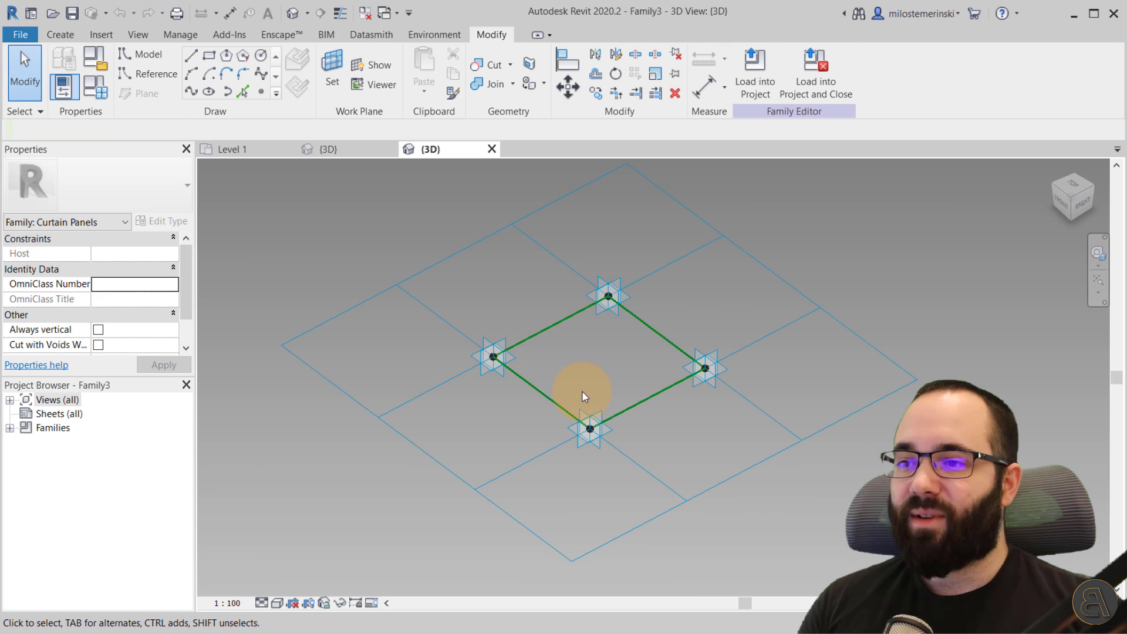
{"action": "left_click", "coordinate": [436, 463]}
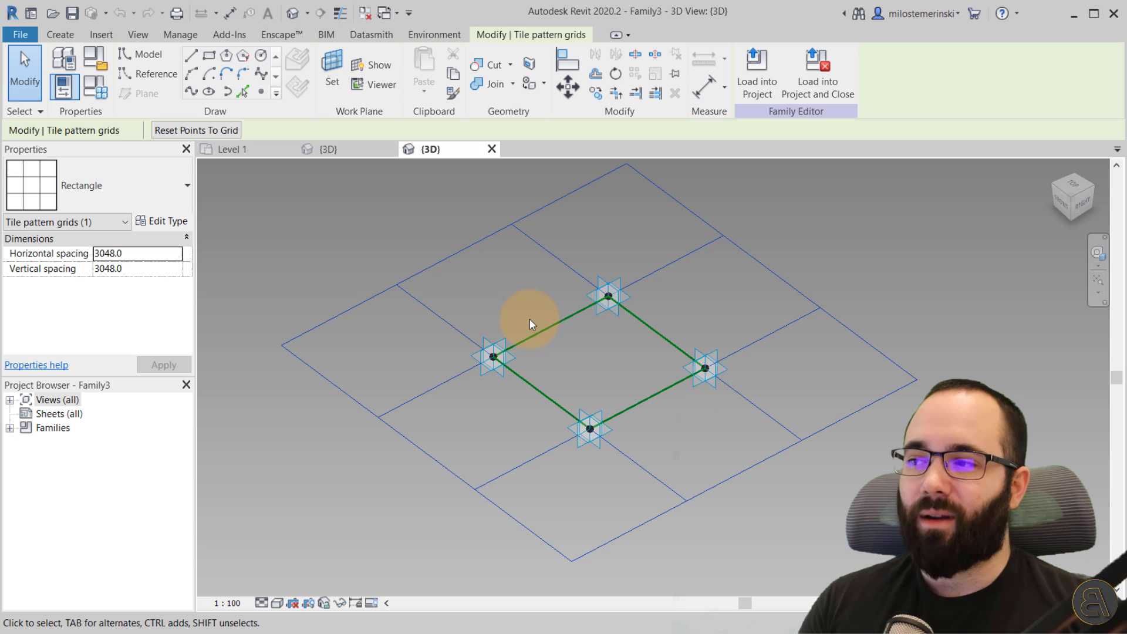
{"action": "left_click", "coordinate": [342, 150]}
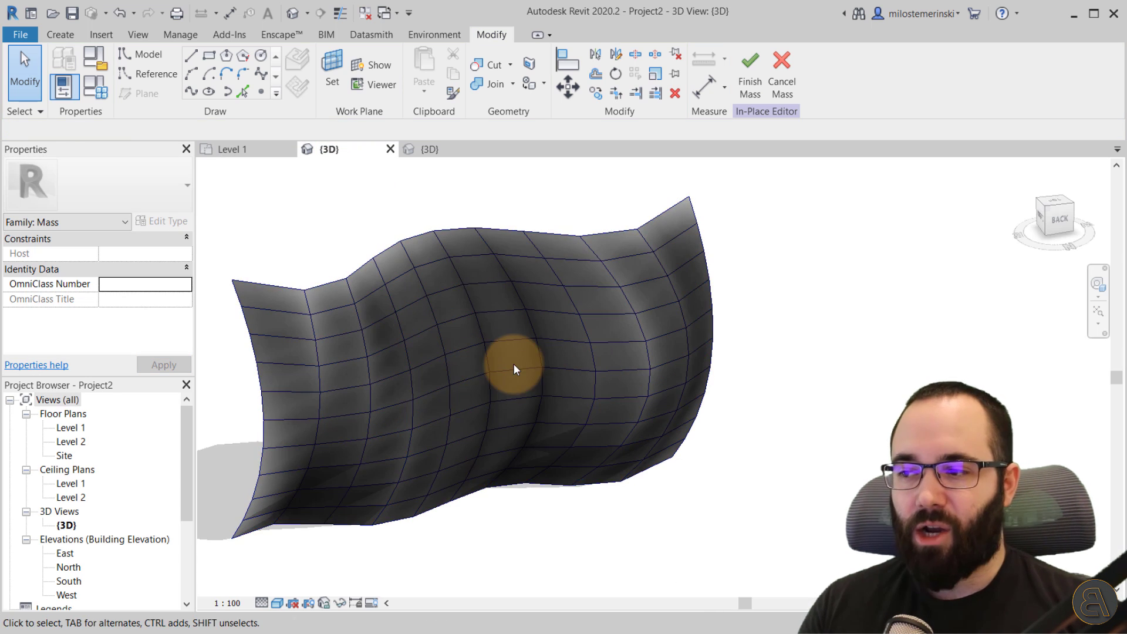
Step: Open the South elevation and measure a cell of the surface grid
{"action": "double_click", "coordinate": [69, 580]}
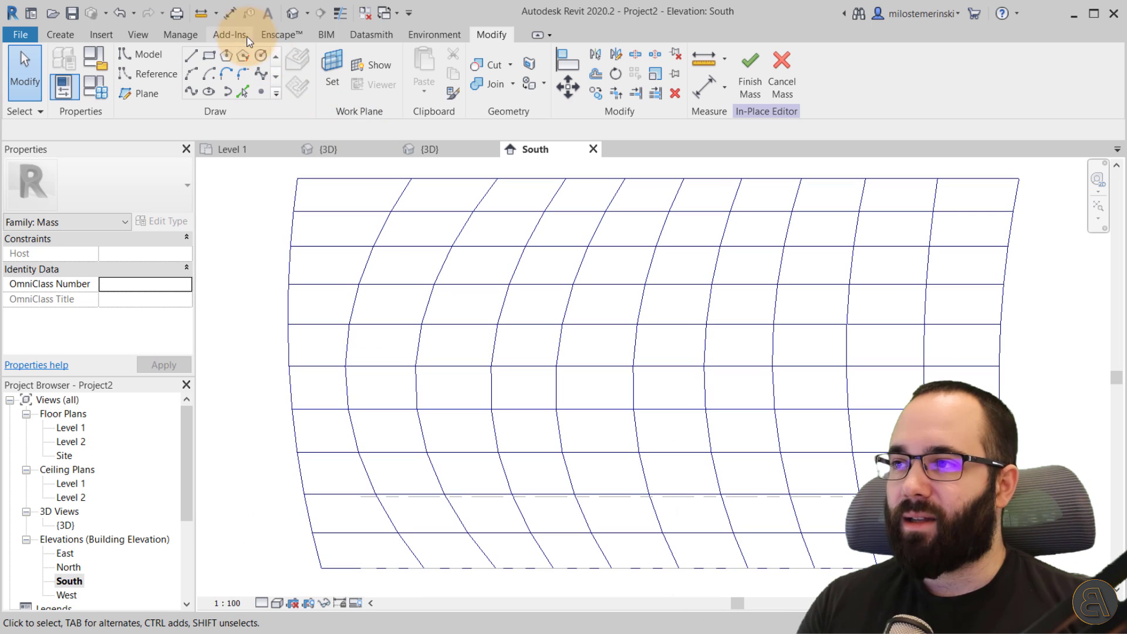
{"action": "left_click", "coordinate": [201, 18]}
{"action": "left_click", "coordinate": [499, 318]}
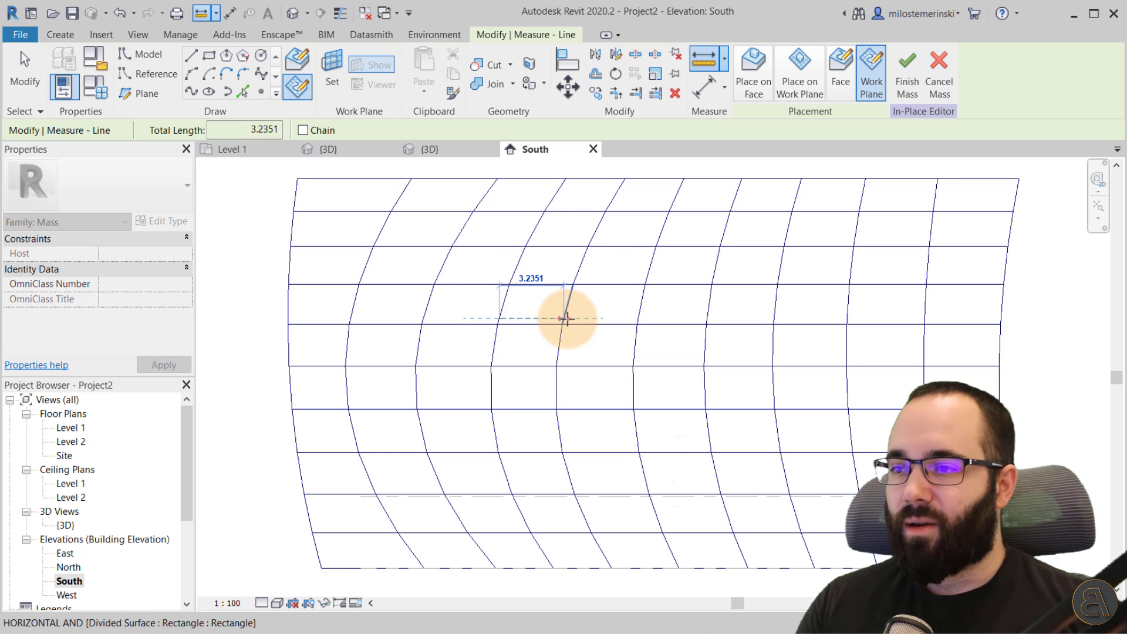
{"action": "key", "text": "Escape"}
{"action": "key", "text": "Escape"}
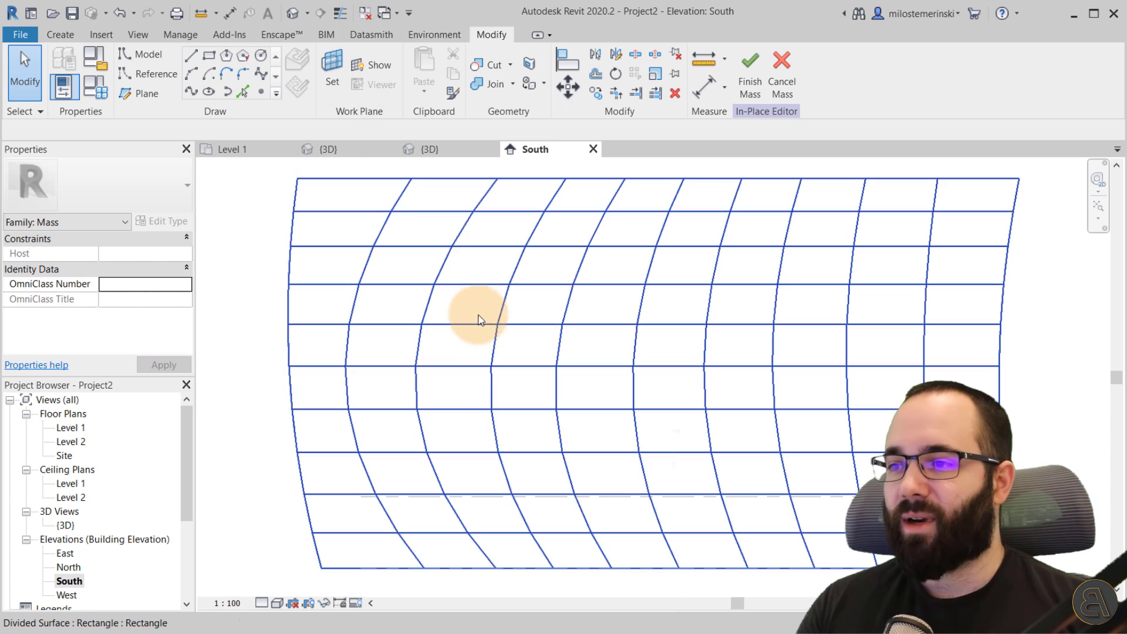
Step: Set Family3's tile pattern grid vertical spacing to 2000 and apply it
{"action": "left_click", "coordinate": [422, 150]}
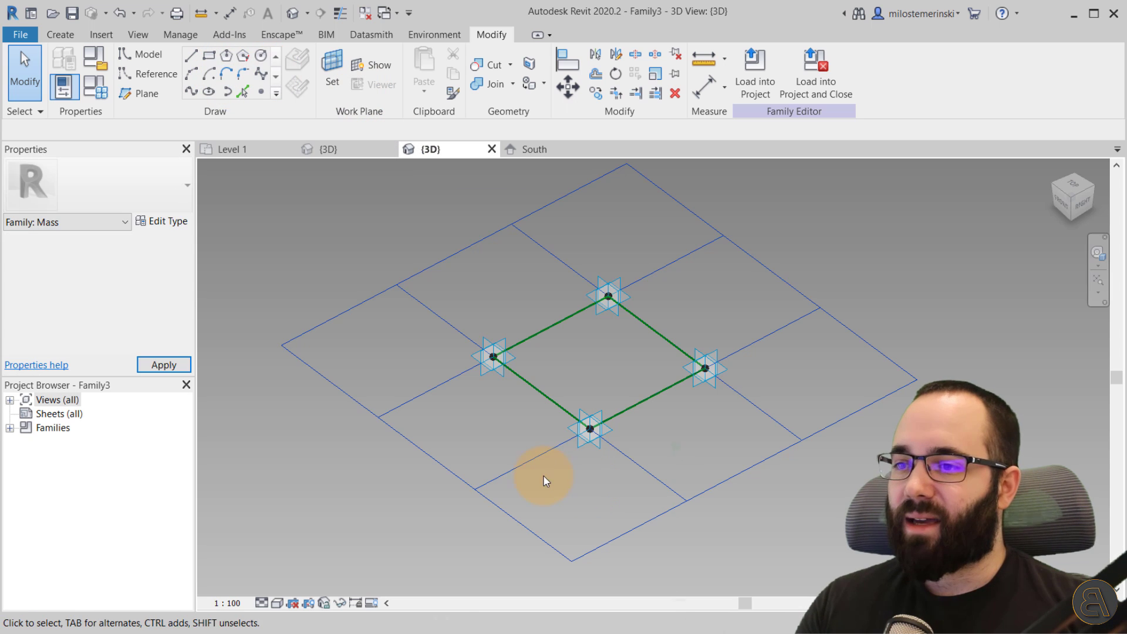
{"action": "left_click", "coordinate": [464, 485]}
{"action": "middle_click_drag", "start_coordinate": [507, 453], "coordinate": [510, 455], "text": "shift"}
{"action": "left_click", "coordinate": [123, 272]}
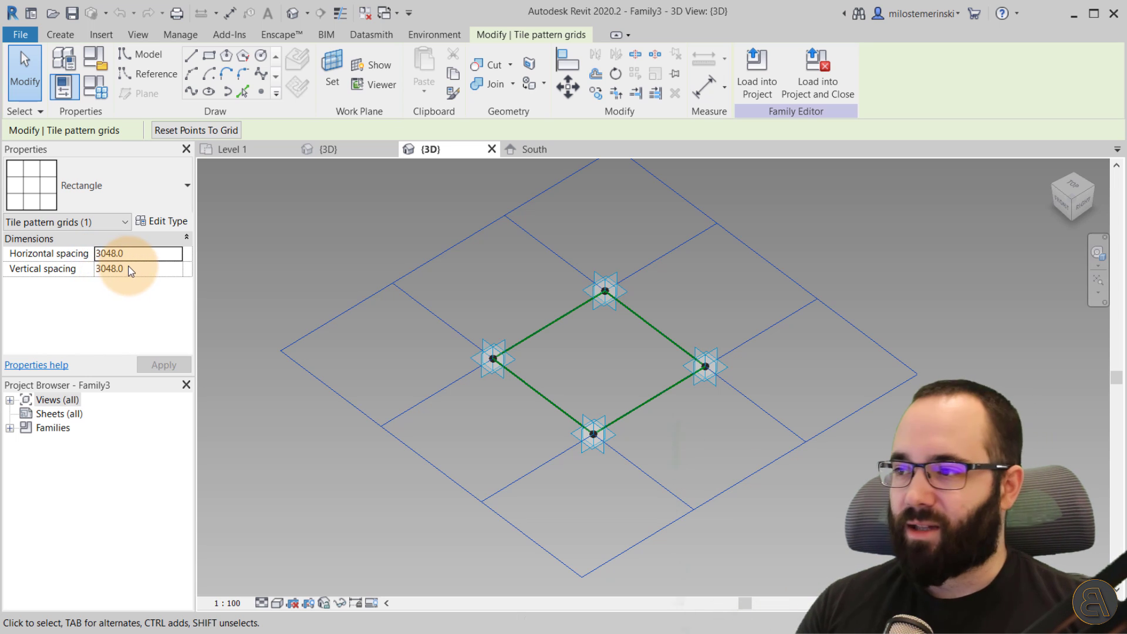
{"action": "left_click", "coordinate": [97, 269]}
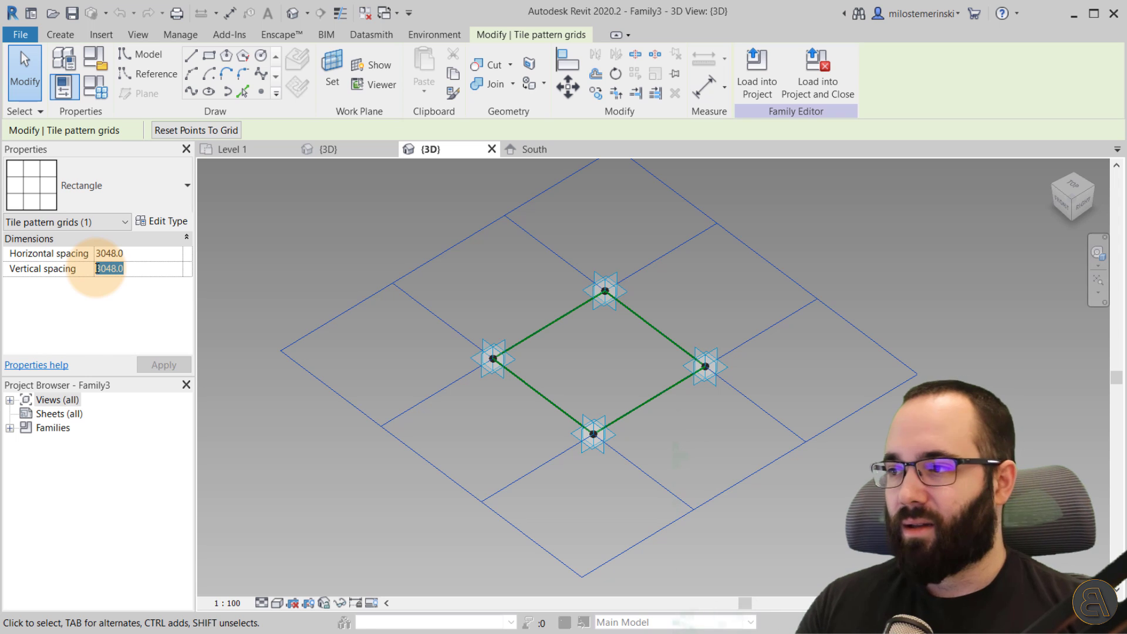
{"action": "left_click", "coordinate": [858, 490]}
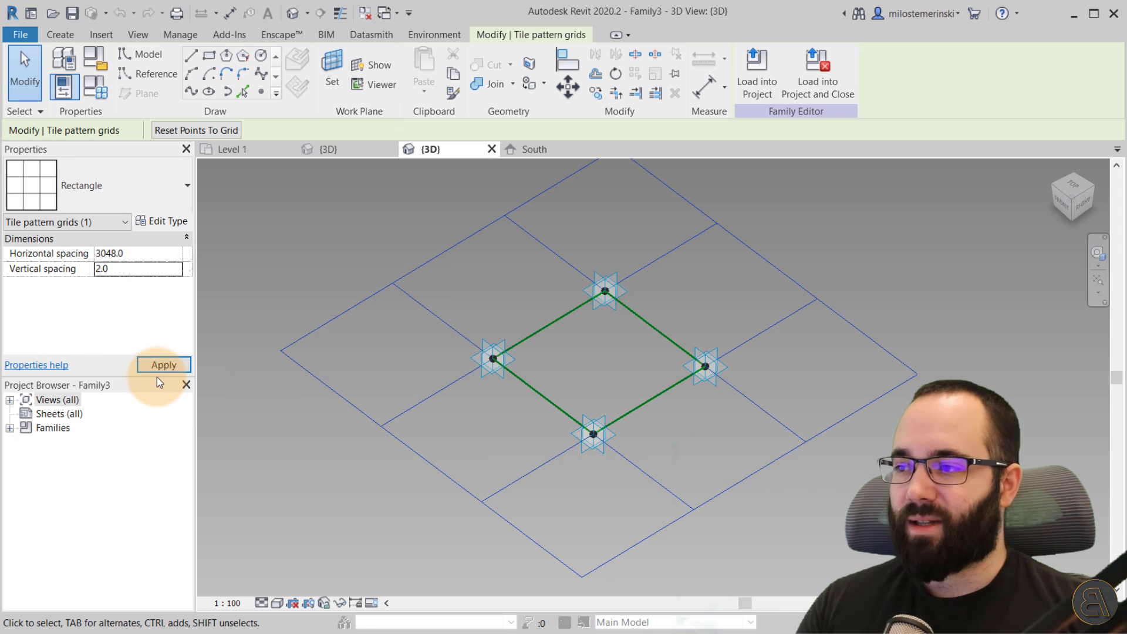
{"action": "left_click", "coordinate": [123, 281]}
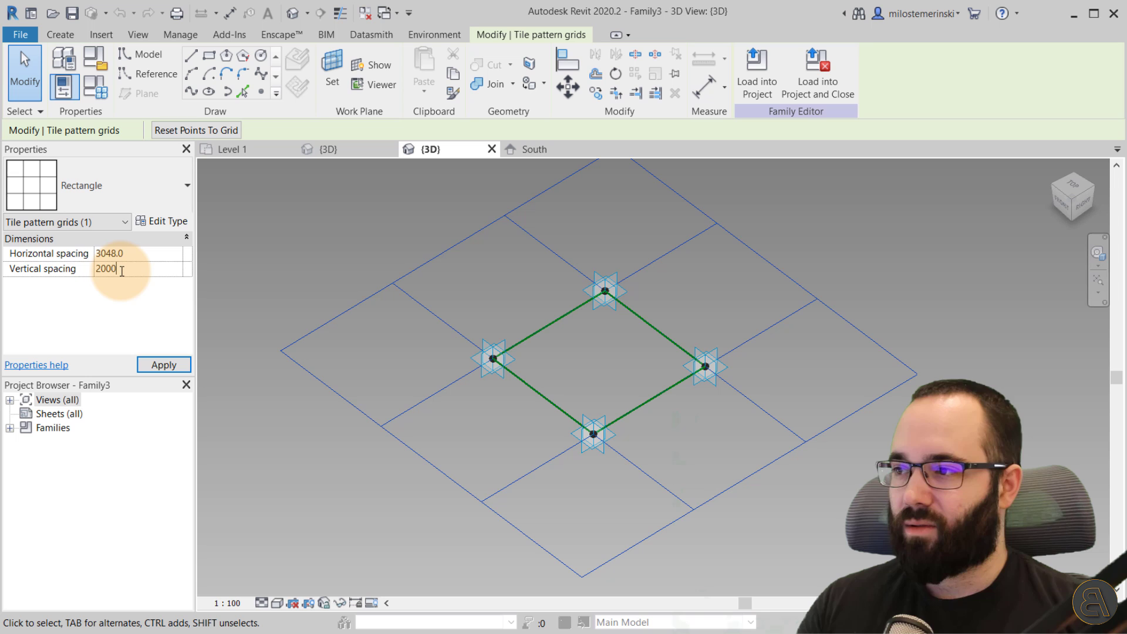
{"action": "left_click", "coordinate": [164, 364]}
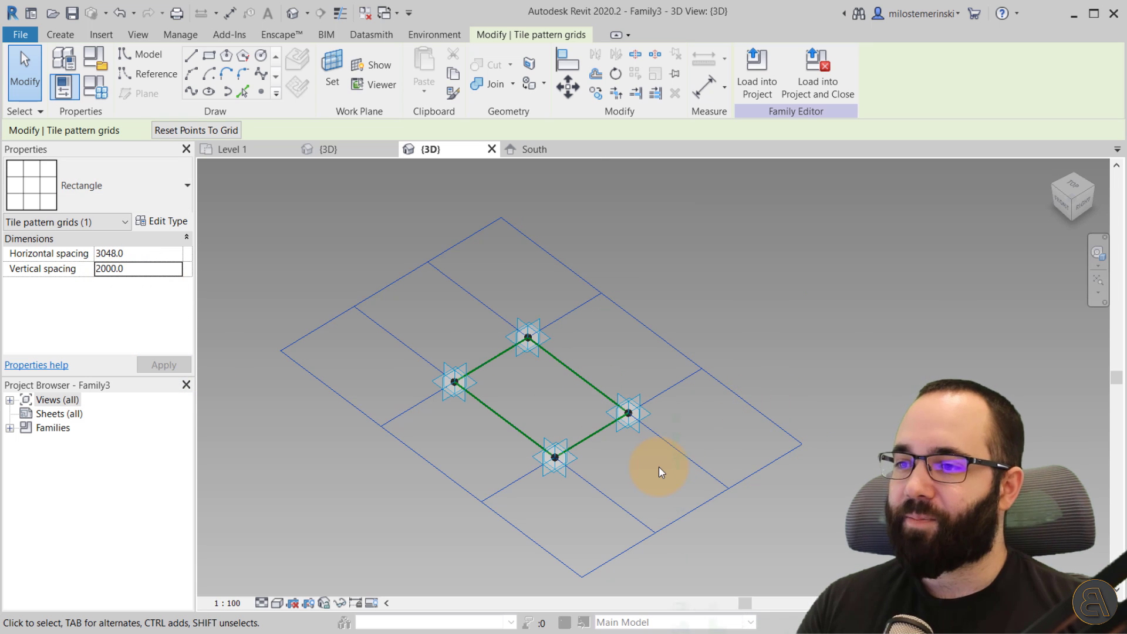
{"action": "middle_click_drag", "start_coordinate": [625, 465], "coordinate": [527, 383], "text": "shift"}
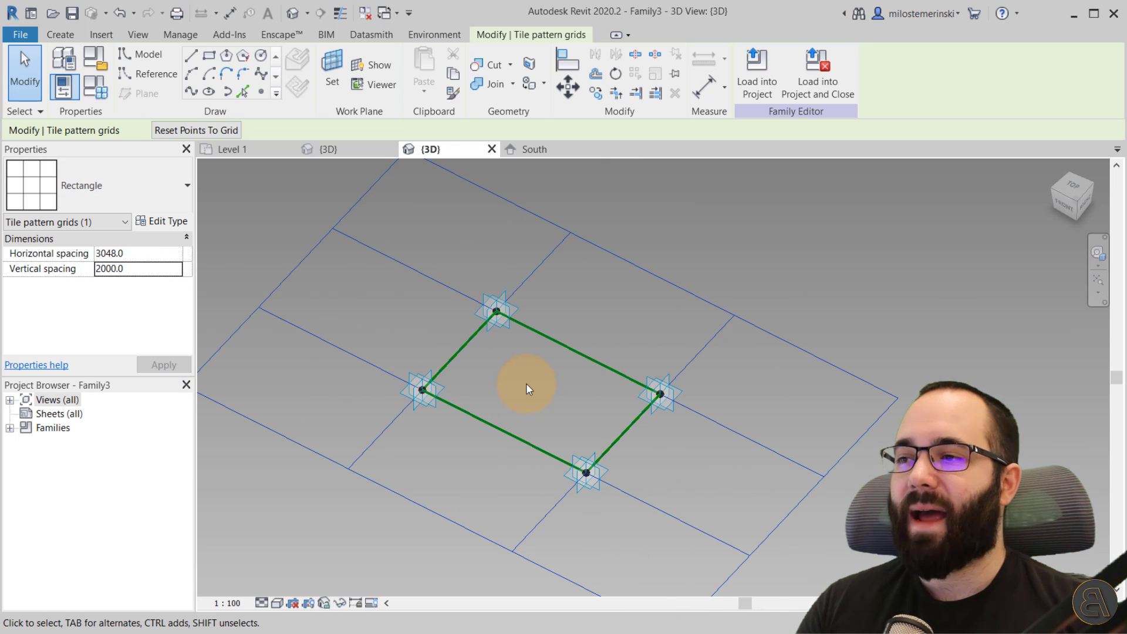
Step: In Family3, select the tile pattern grid and switch its pattern to Octagon
{"action": "left_click", "coordinate": [350, 151]}
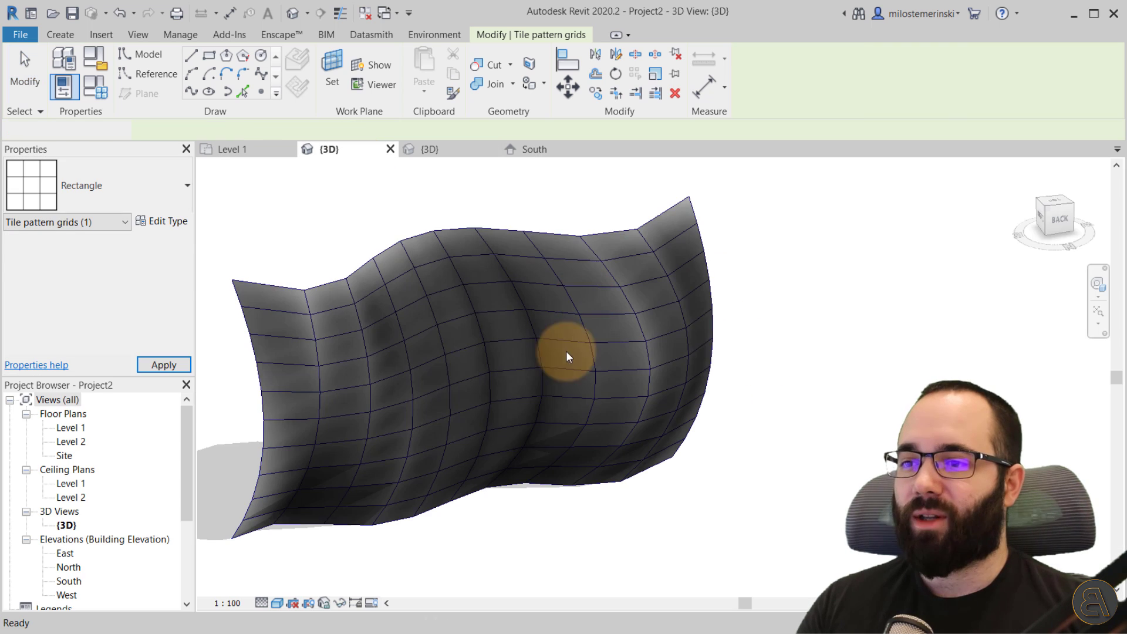
{"action": "left_click", "coordinate": [428, 146]}
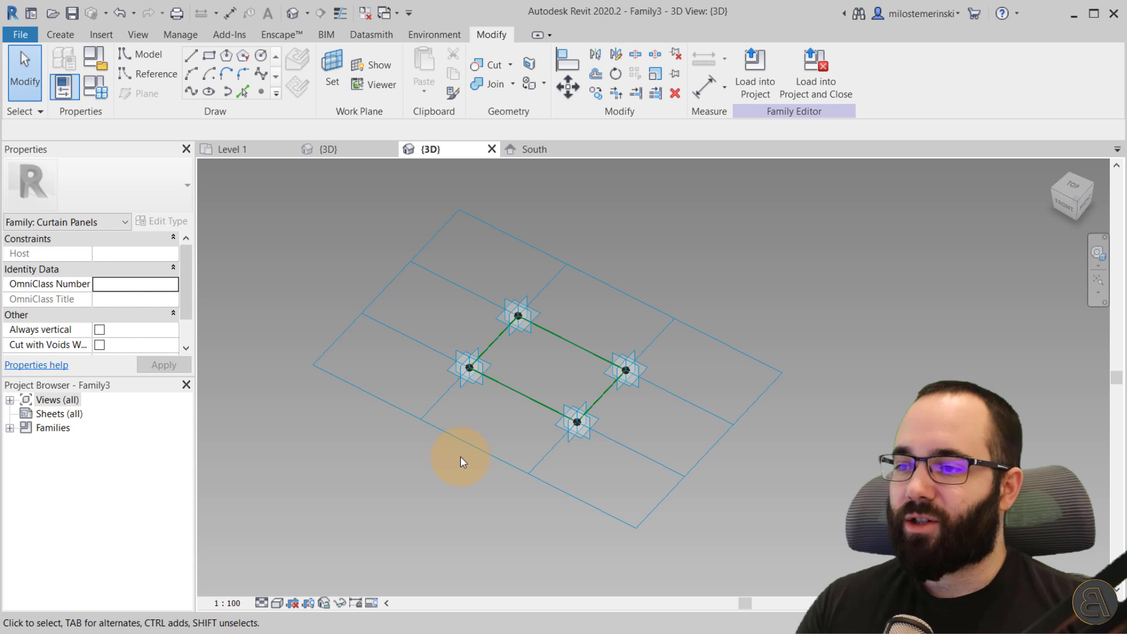
{"action": "left_click", "coordinate": [359, 315]}
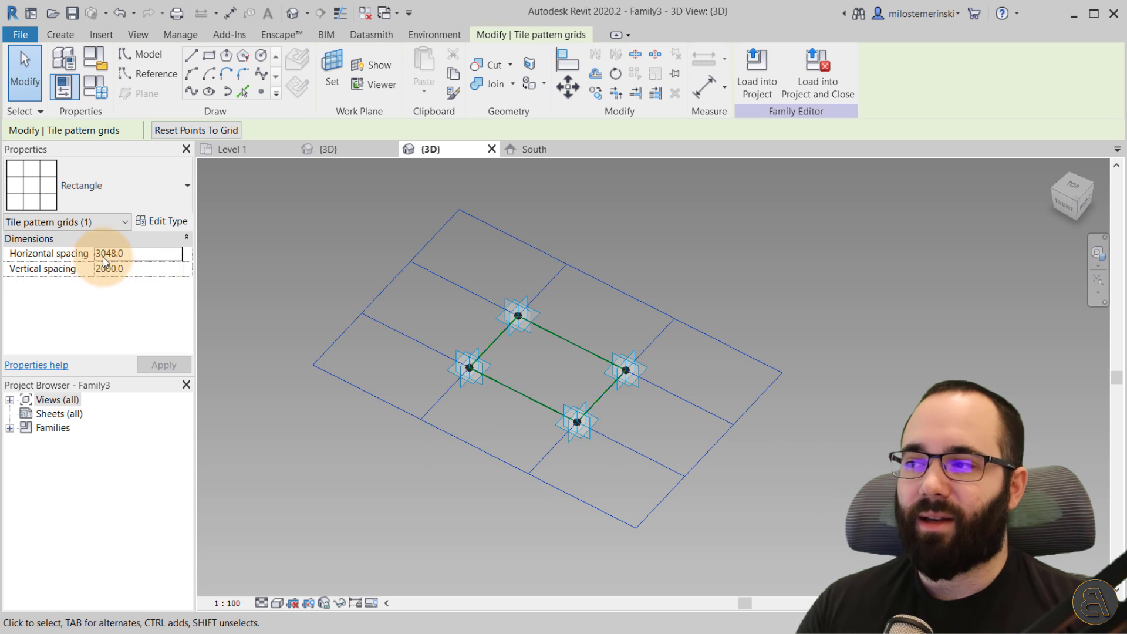
{"action": "left_click", "coordinate": [400, 473]}
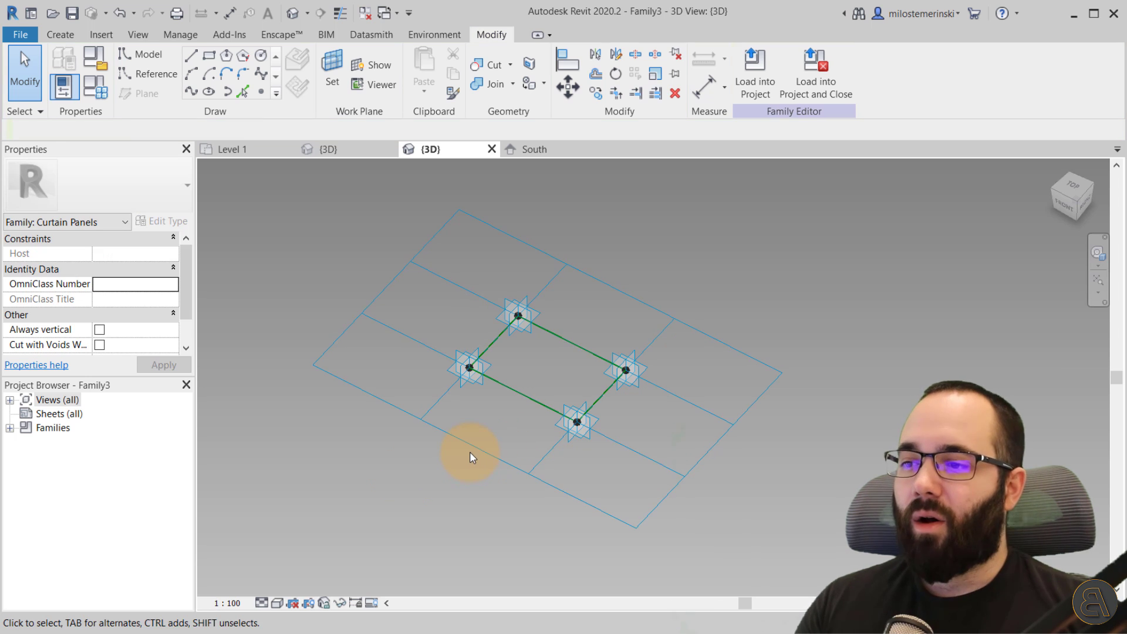
{"action": "left_click", "coordinate": [472, 449]}
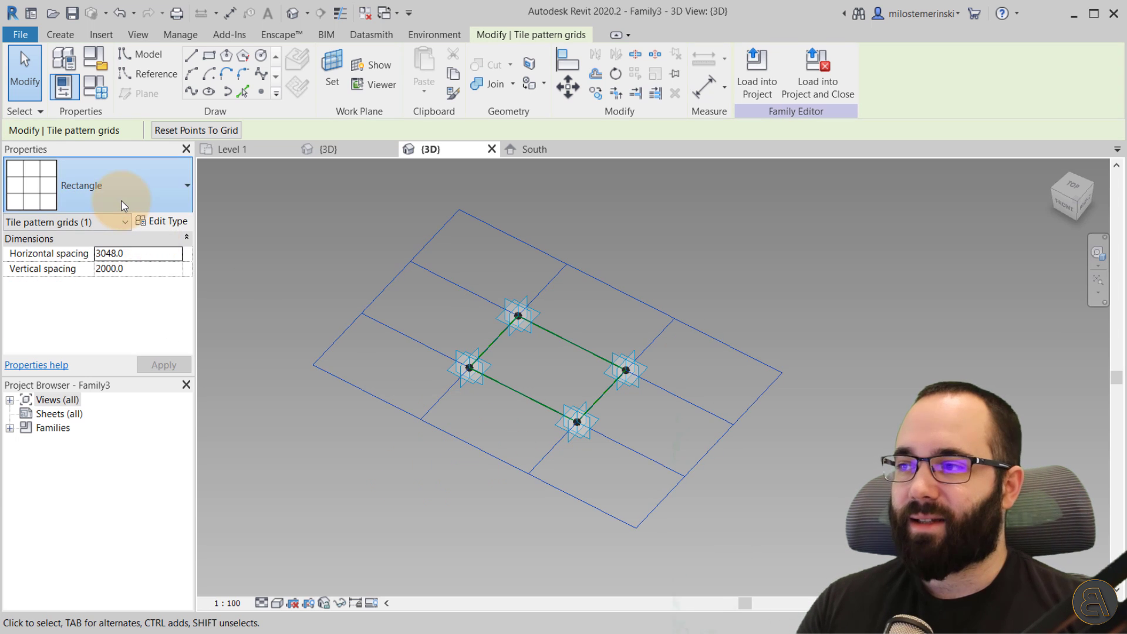
{"action": "left_click", "coordinate": [123, 206]}
{"action": "scroll", "coordinate": [45, 483], "scroll_direction": "down", "scroll_amount": 1}
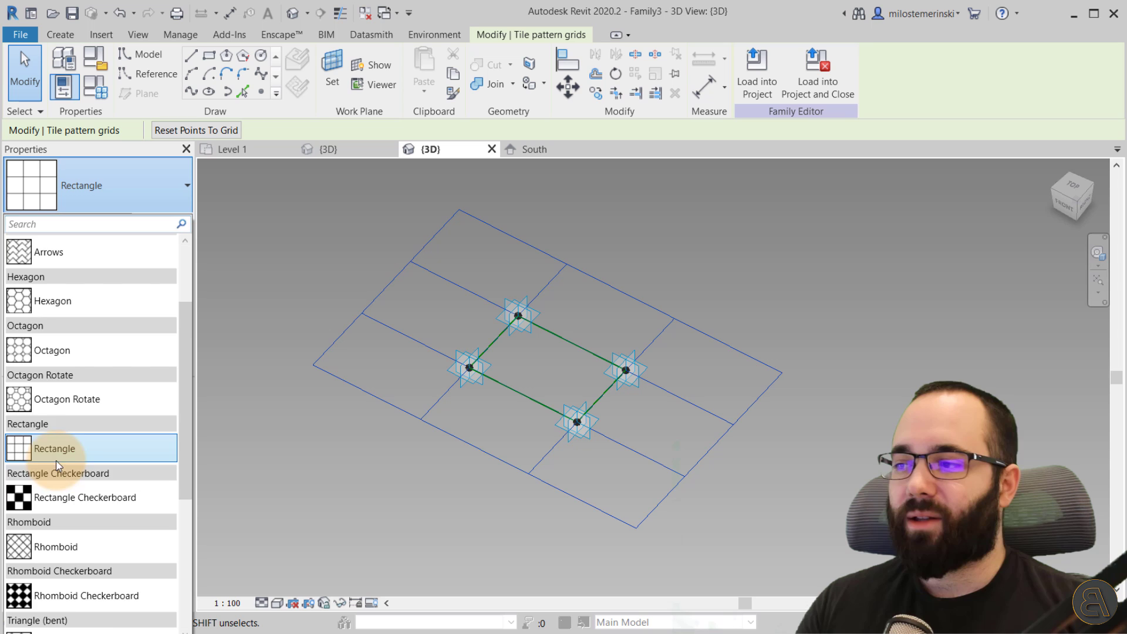
{"action": "scroll", "coordinate": [55, 411], "scroll_direction": "up", "scroll_amount": 1}
{"action": "left_click", "coordinate": [54, 391]}
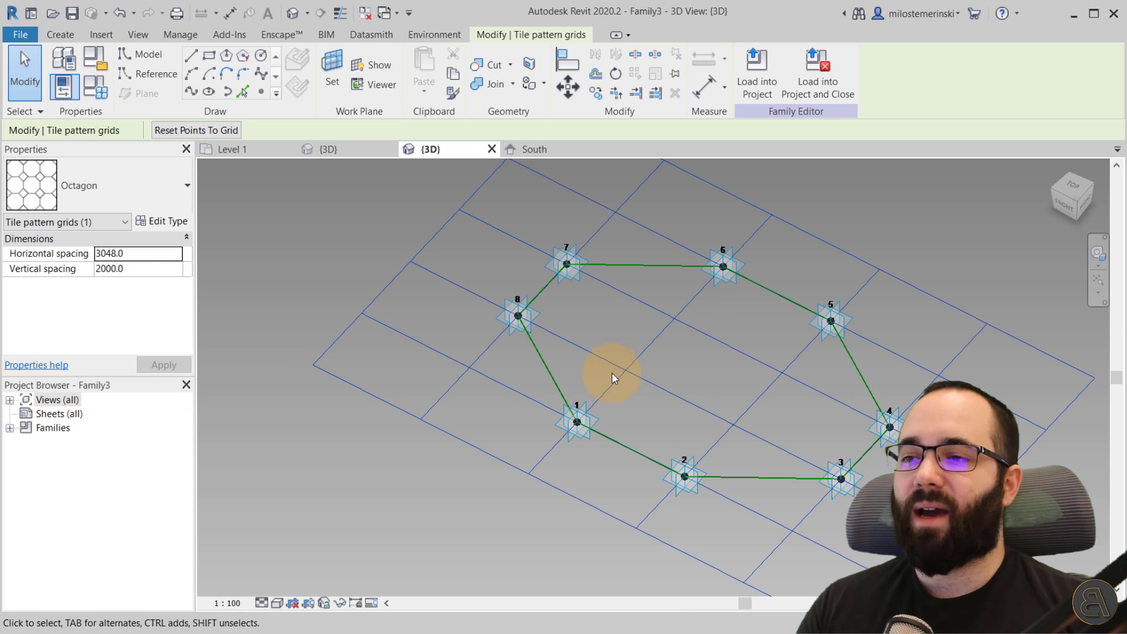
Step: Try the Triangle (bent) tile pattern, then switch the grid back to Rectangle
{"action": "left_click", "coordinate": [169, 189]}
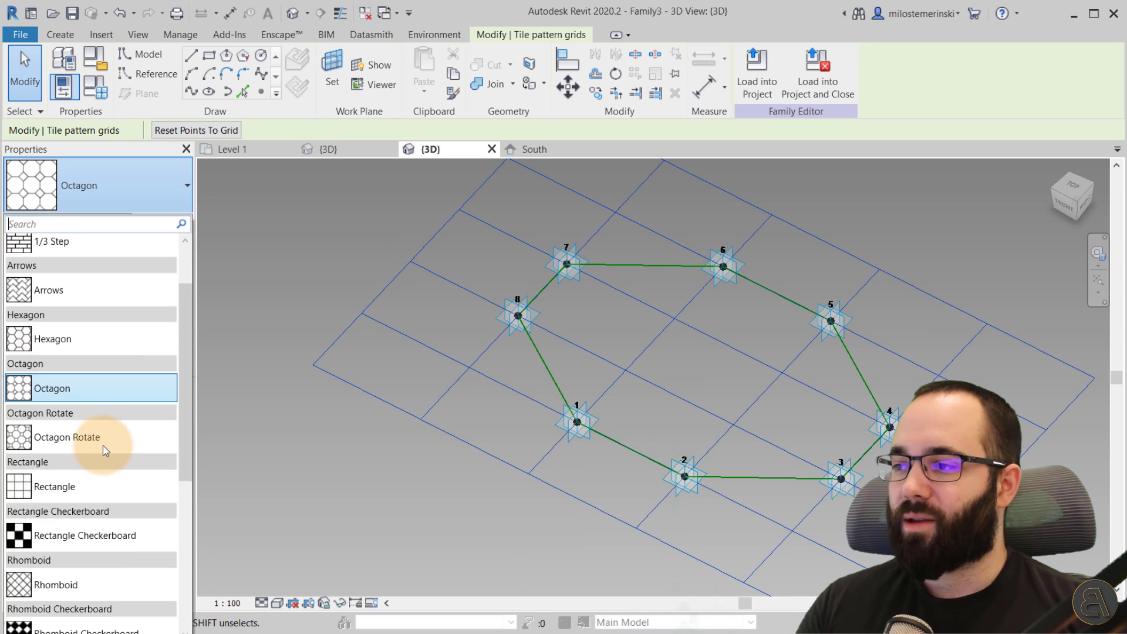
{"action": "scroll", "coordinate": [94, 458], "scroll_direction": "down", "scroll_amount": 2}
{"action": "left_click", "coordinate": [65, 525]}
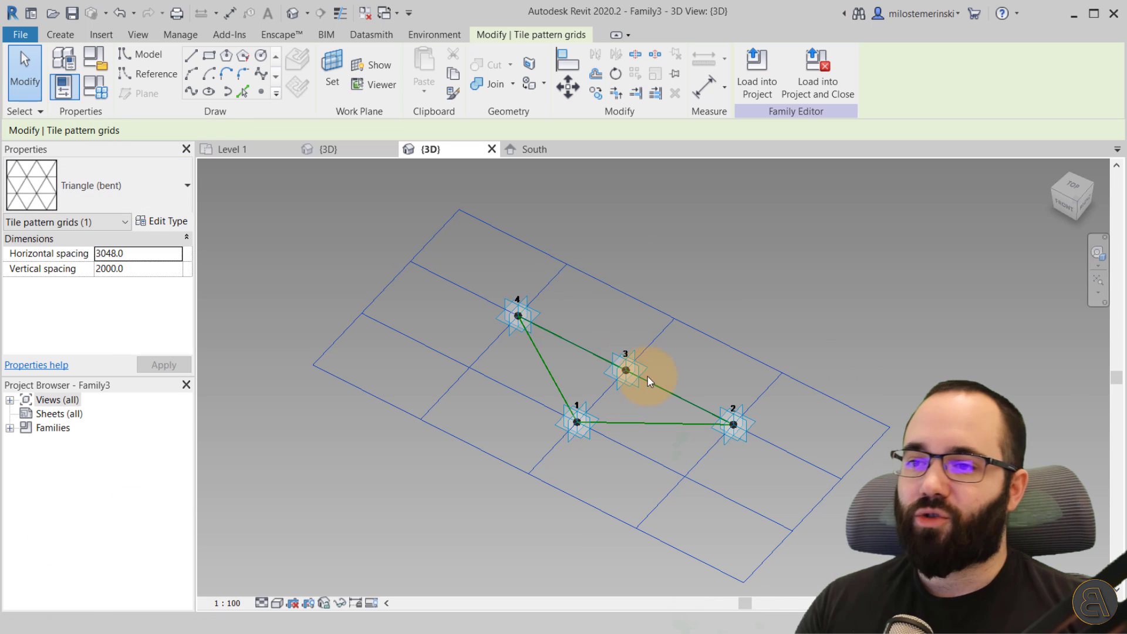
{"action": "left_click", "coordinate": [58, 193]}
{"action": "scroll", "coordinate": [101, 477], "scroll_direction": "down", "scroll_amount": 3}
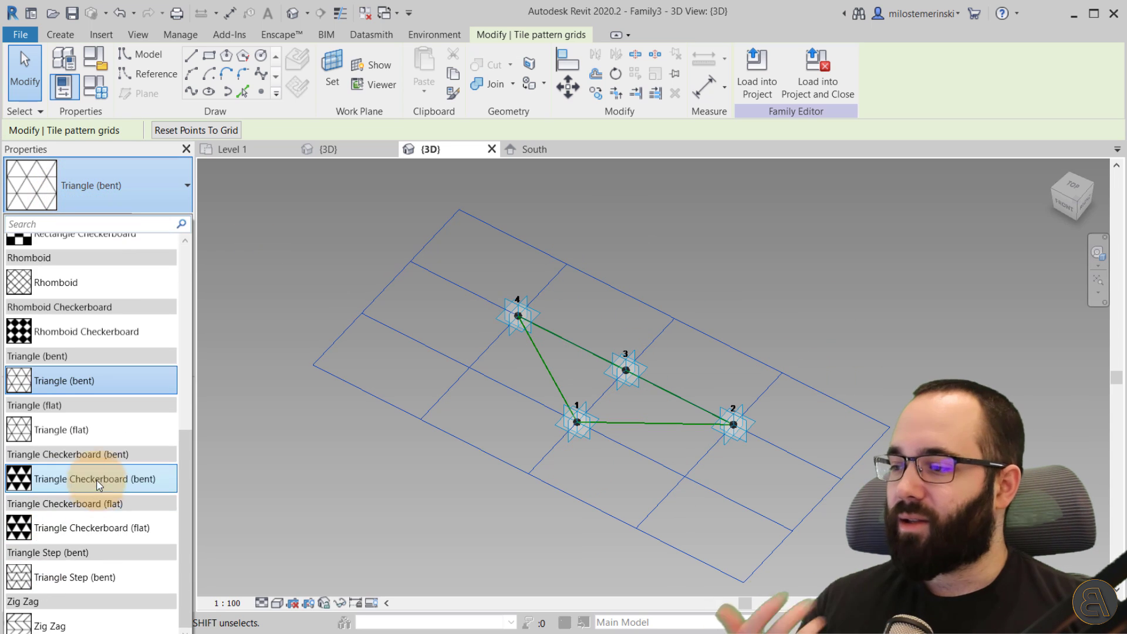
{"action": "scroll", "coordinate": [76, 558], "scroll_direction": "up", "scroll_amount": 3}
{"action": "scroll", "coordinate": [76, 557], "scroll_direction": "up", "scroll_amount": 3}
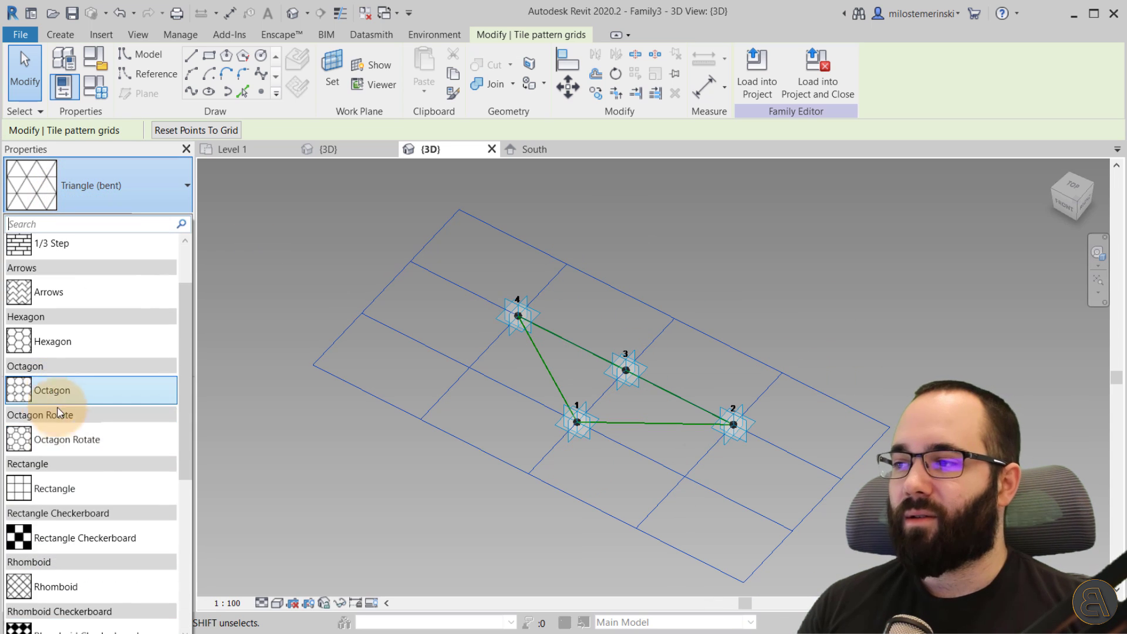
{"action": "left_click", "coordinate": [88, 490]}
Step: Select the mass's divided surface in Project2 and check its pattern type list
{"action": "left_click", "coordinate": [349, 151]}
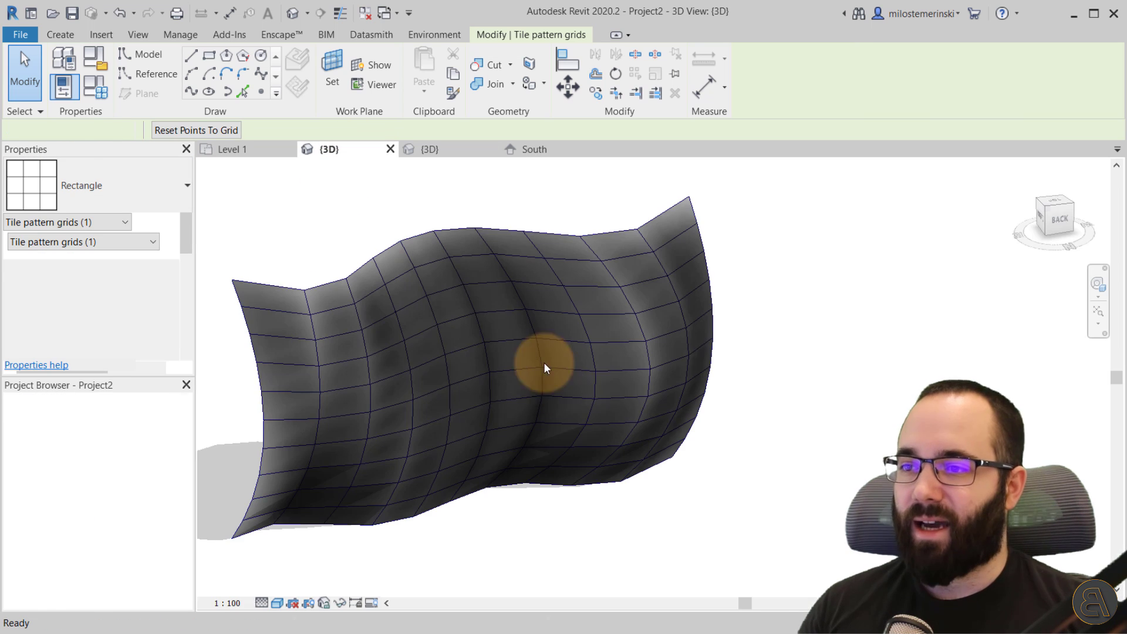
{"action": "left_click", "coordinate": [393, 352]}
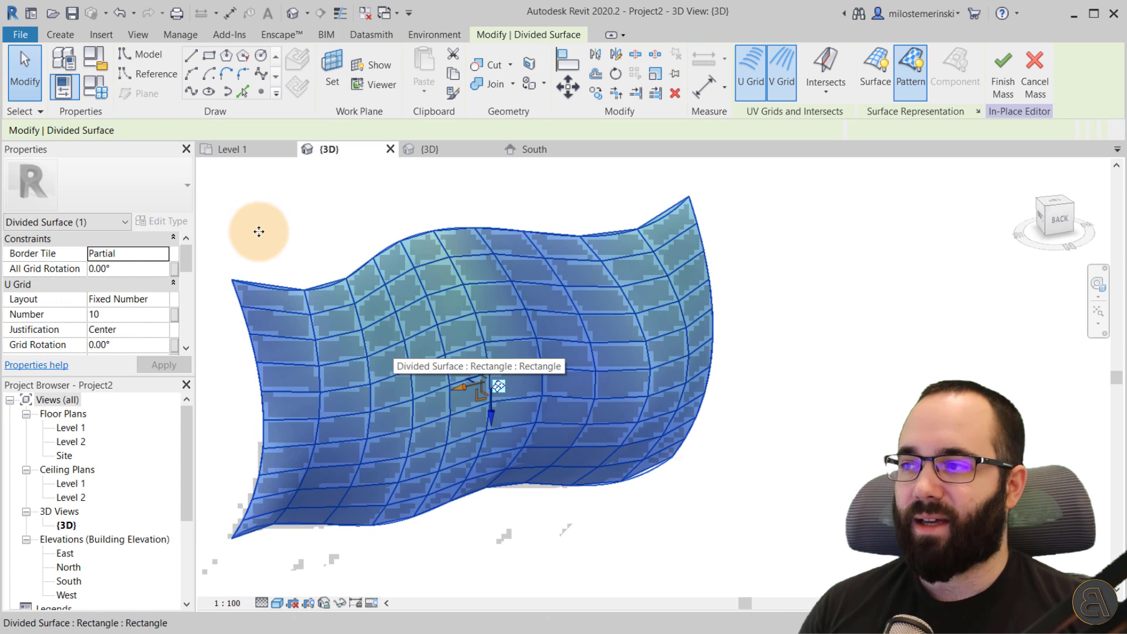
{"action": "left_click", "coordinate": [133, 192]}
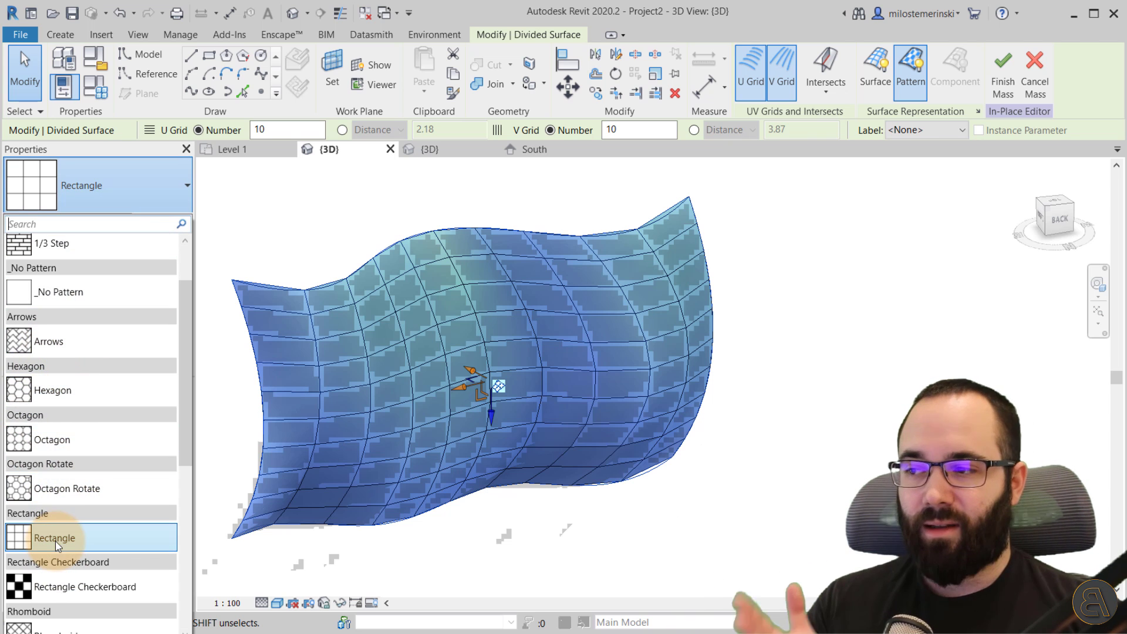
Step: Reapply the Rectangle tile pattern to Family3's grid and deselect it
{"action": "left_click", "coordinate": [431, 151]}
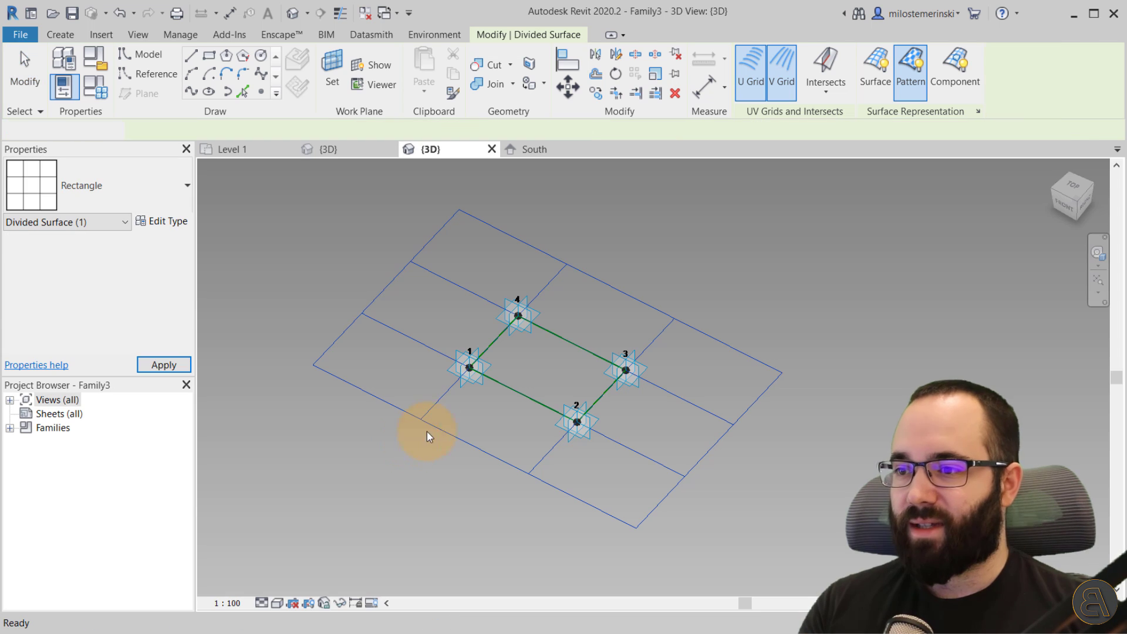
{"action": "left_click", "coordinate": [427, 432]}
{"action": "left_click", "coordinate": [430, 428]}
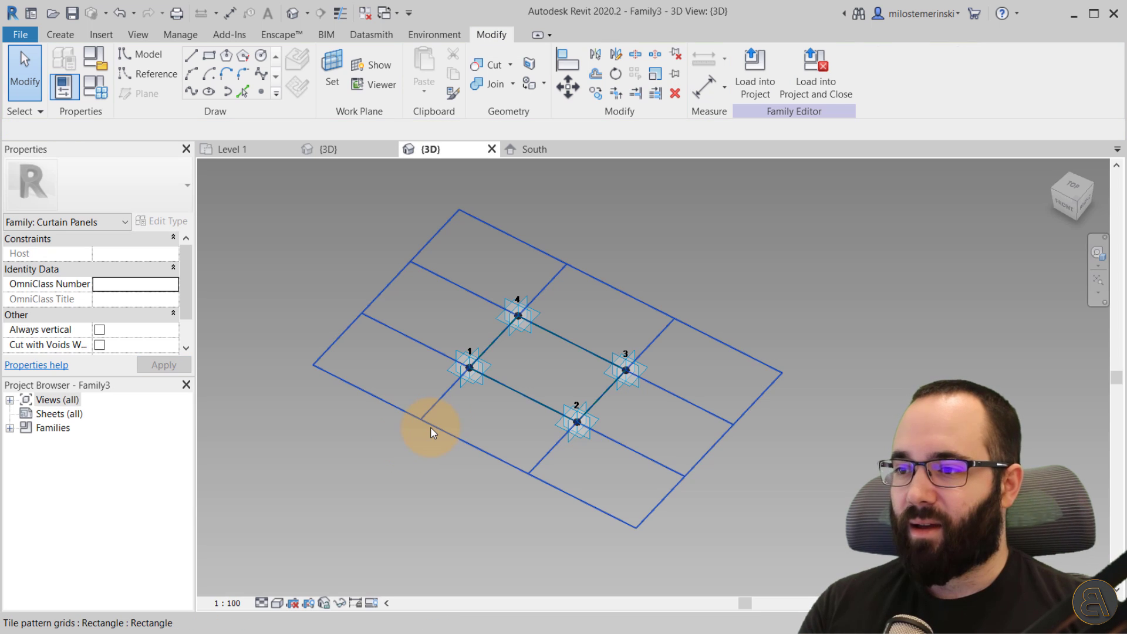
{"action": "left_click", "coordinate": [81, 198]}
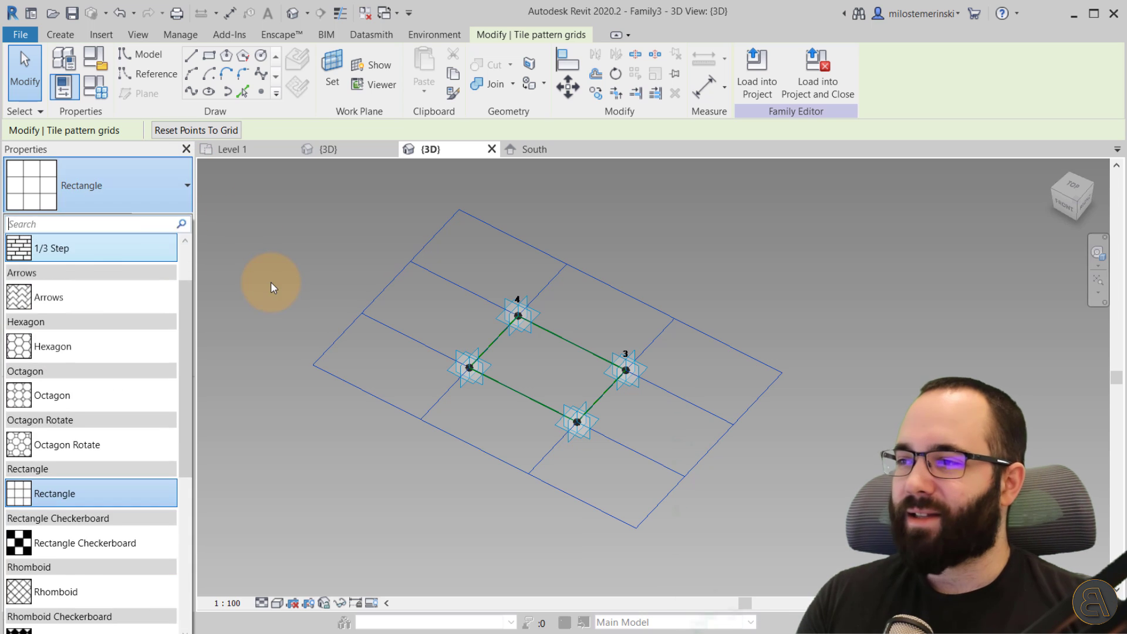
{"action": "left_click", "coordinate": [271, 287]}
{"action": "left_click", "coordinate": [412, 358]}
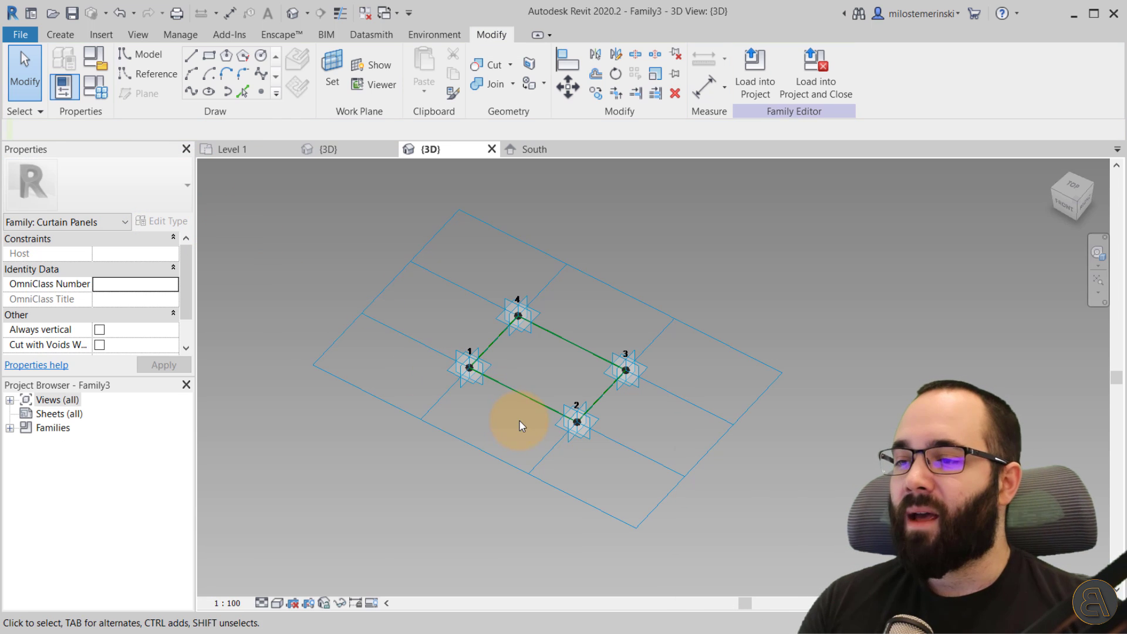
Step: Create a solid form from the four-line reference rectangle with a 5.0 height
{"action": "middle_click_drag", "start_coordinate": [519, 420], "coordinate": [494, 398], "text": "shift"}
{"action": "scroll", "coordinate": [495, 398], "scroll_direction": "up", "scroll_amount": 3}
{"action": "key", "text": "Tab"}
{"action": "left_click", "coordinate": [506, 382]}
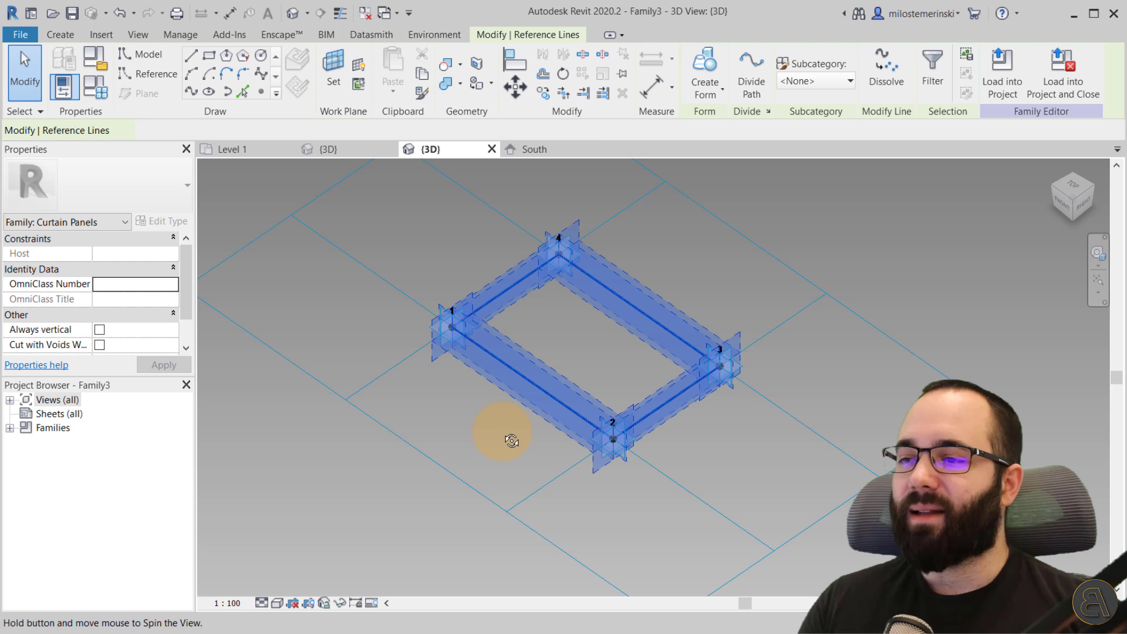
{"action": "scroll", "coordinate": [569, 326], "scroll_direction": "up", "scroll_amount": 3}
{"action": "scroll", "coordinate": [487, 306], "scroll_direction": "down", "scroll_amount": 2}
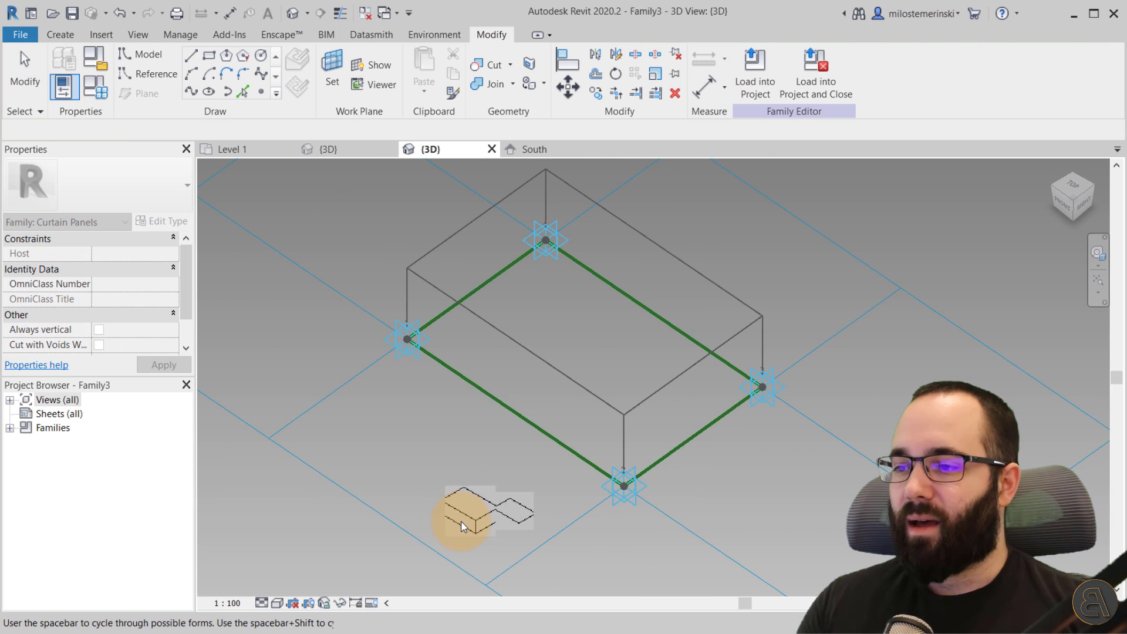
{"action": "left_click", "coordinate": [499, 305]}
{"action": "middle_click_drag", "start_coordinate": [499, 305], "coordinate": [248, 299], "text": "shift"}
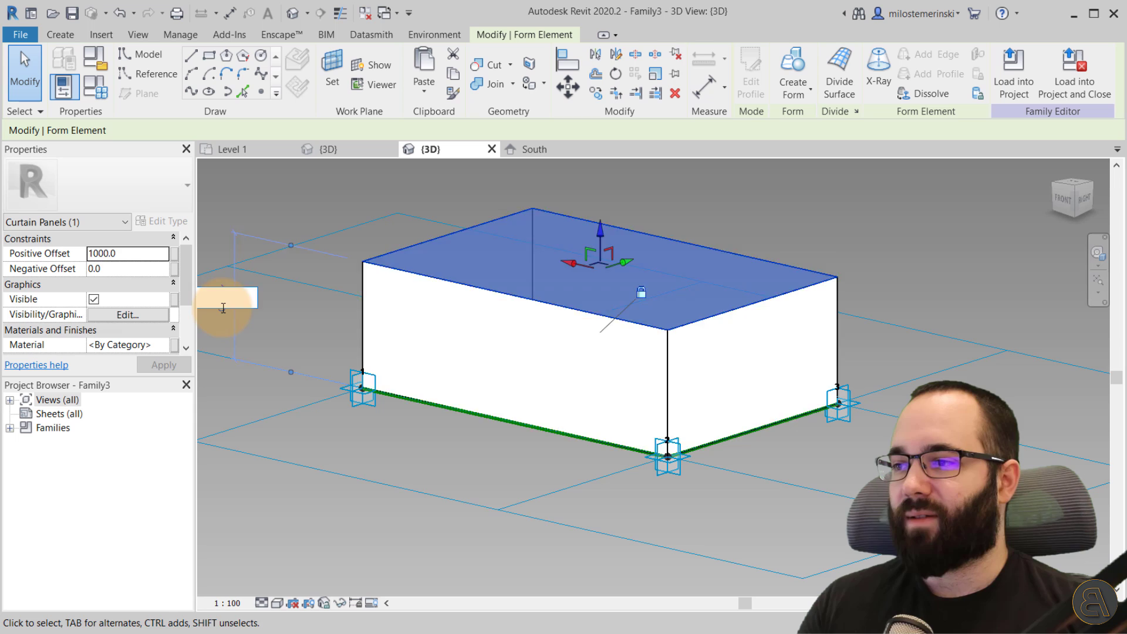
{"action": "type", "text": "5"}
{"action": "key", "text": "Return"}
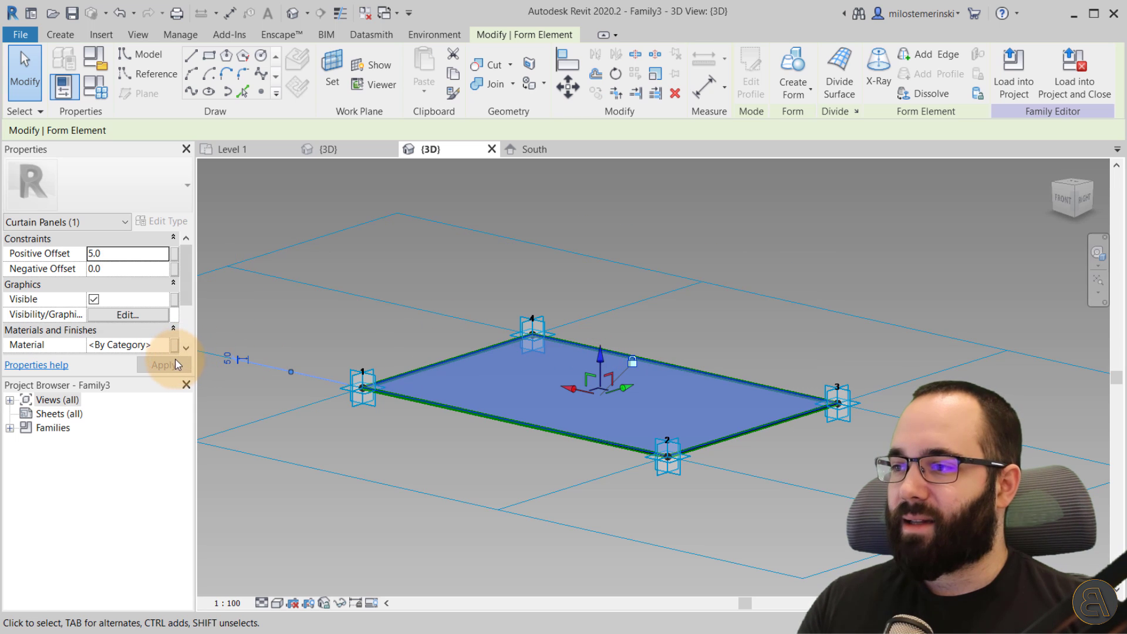
Step: Assign the Glass material to the panel form
{"action": "left_click", "coordinate": [158, 346]}
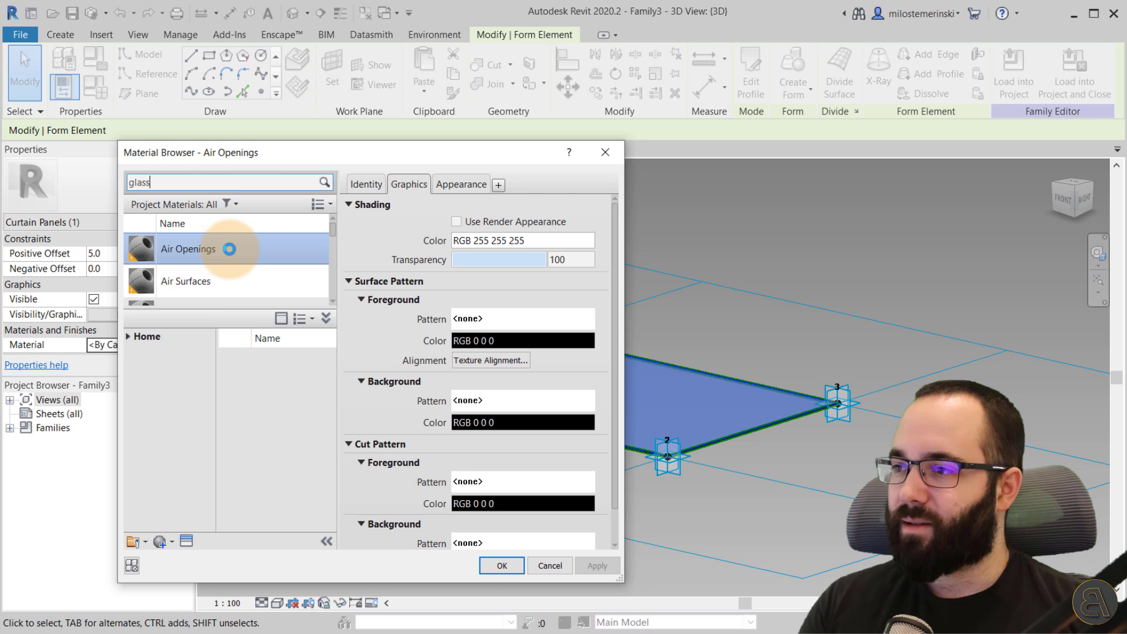
{"action": "left_click", "coordinate": [211, 267]}
{"action": "key", "text": "Return"}
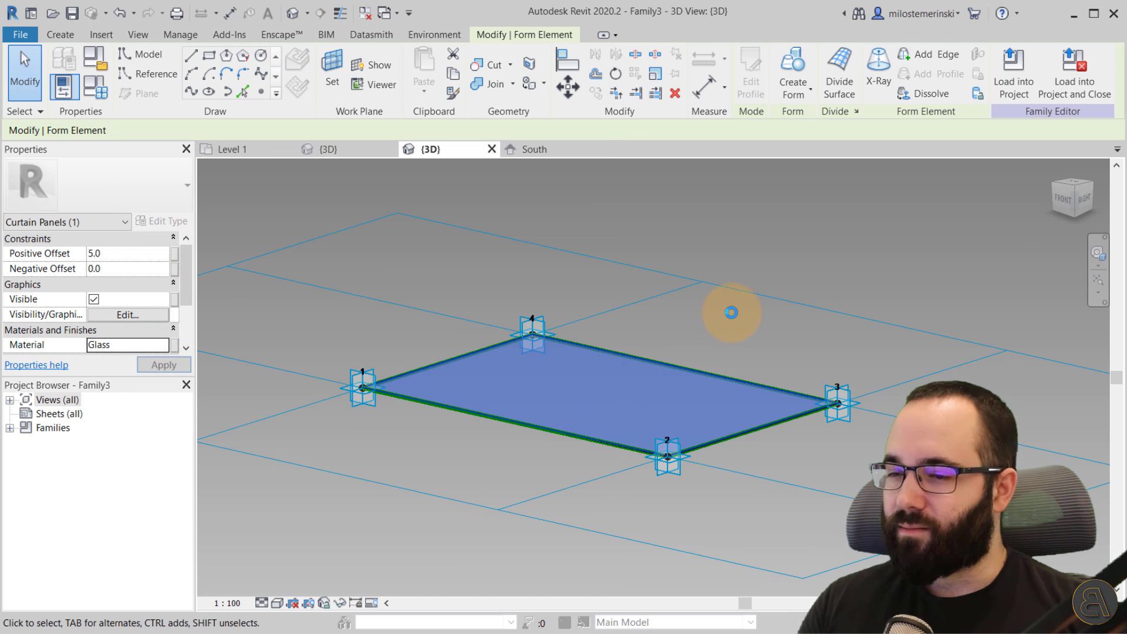
{"action": "left_click", "coordinate": [759, 315]}
{"action": "middle_click_drag", "start_coordinate": [758, 315], "coordinate": [769, 416], "text": "shift"}
Step: Turn on Thin Lines display for the panel family
{"action": "scroll", "coordinate": [368, 389], "scroll_direction": "up", "scroll_amount": 4}
{"action": "scroll", "coordinate": [452, 435], "scroll_direction": "down", "scroll_amount": 4}
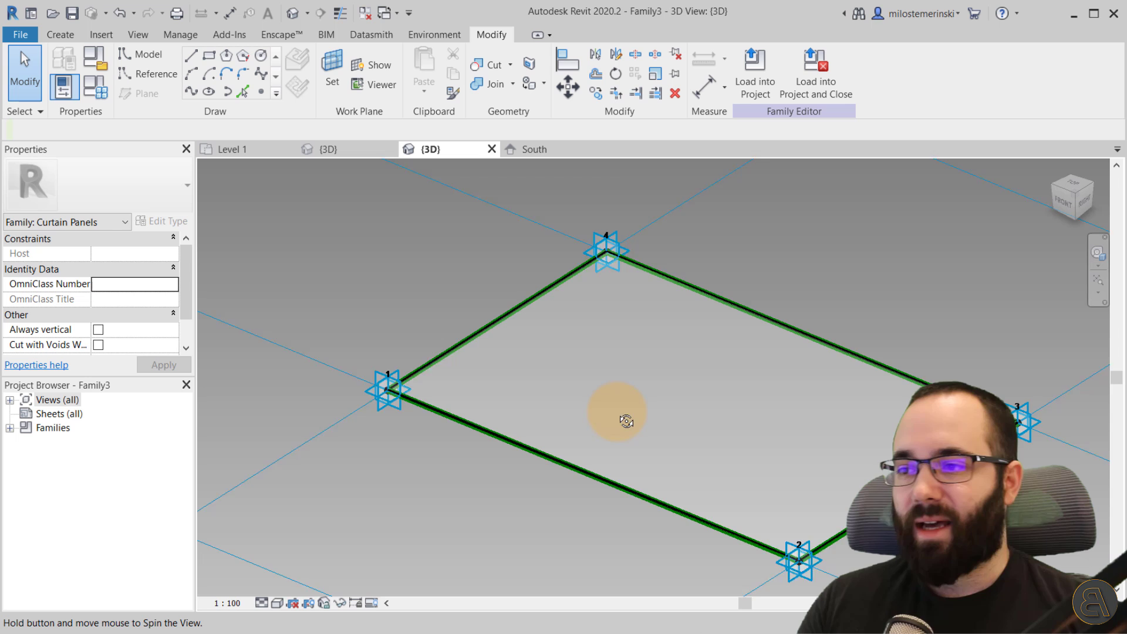
{"action": "middle_click_drag", "start_coordinate": [627, 421], "coordinate": [601, 450], "text": "shift"}
{"action": "scroll", "coordinate": [404, 351], "scroll_direction": "up", "scroll_amount": 6}
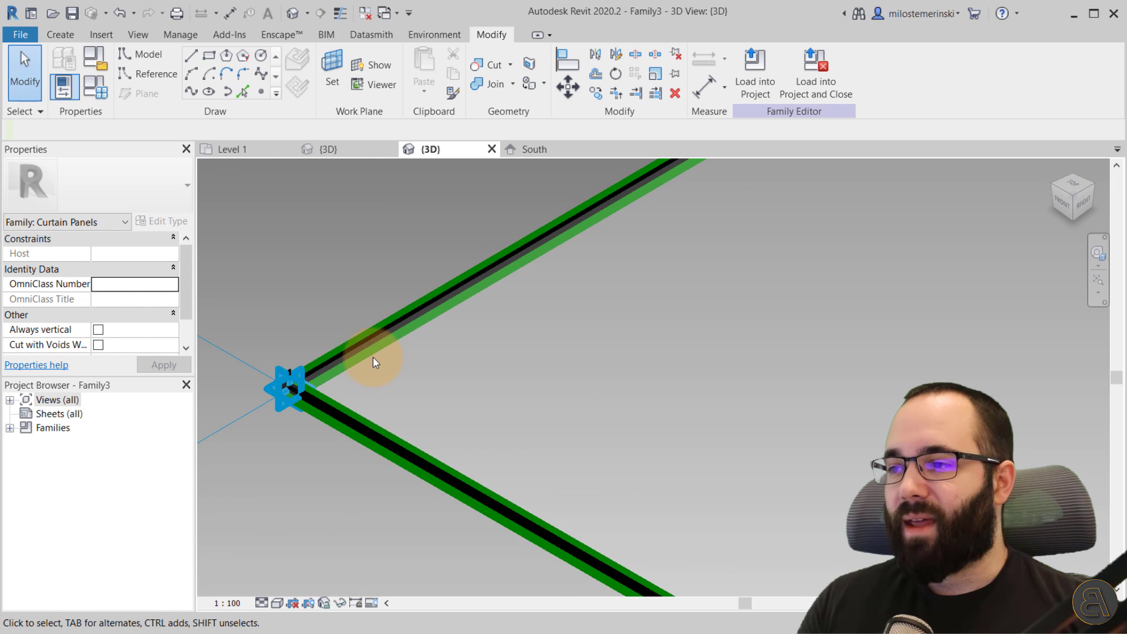
{"action": "left_click", "coordinate": [339, 13]}
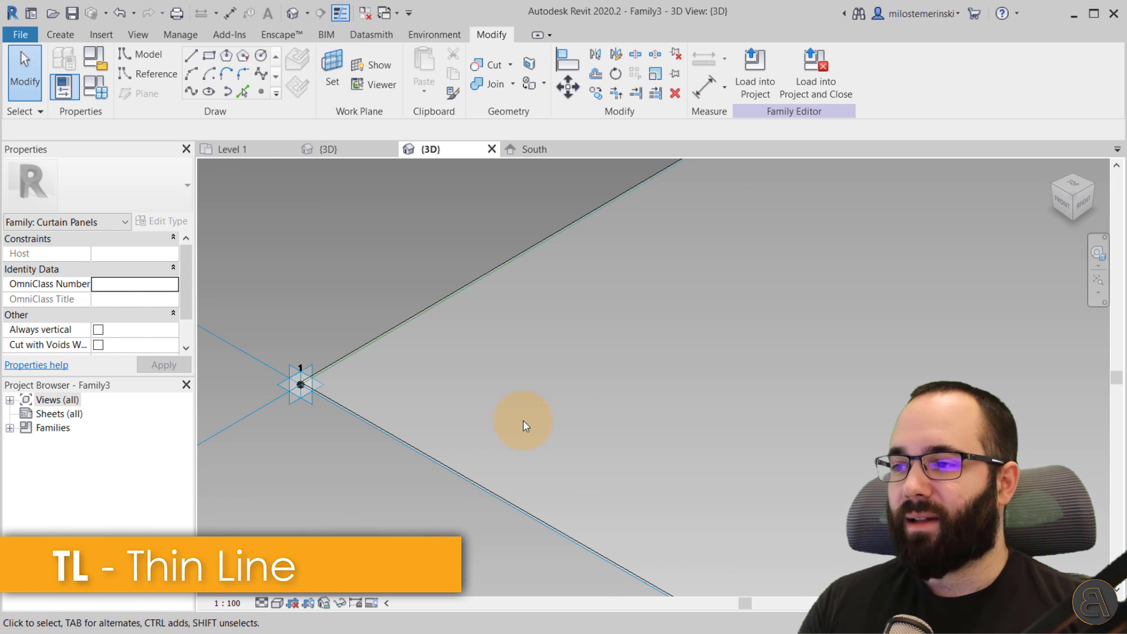
{"action": "middle_click_drag", "start_coordinate": [523, 421], "coordinate": [567, 343], "text": "shift"}
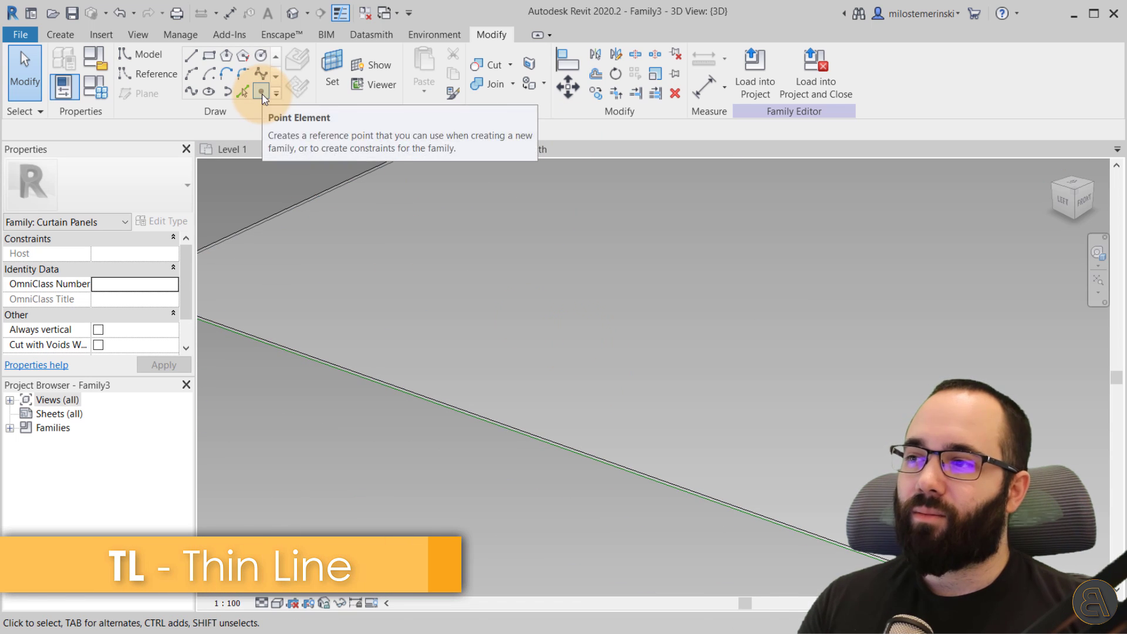
Step: Place a reference point on the reference line between points 1 and 4
{"action": "left_click", "coordinate": [262, 92]}
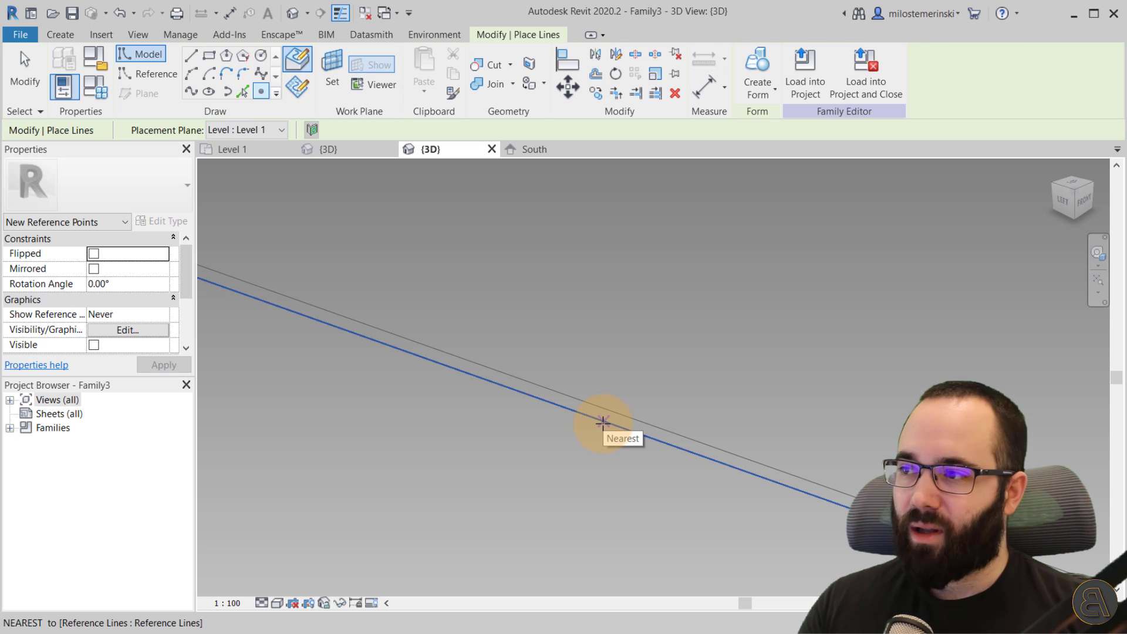
{"action": "left_click", "coordinate": [603, 422]}
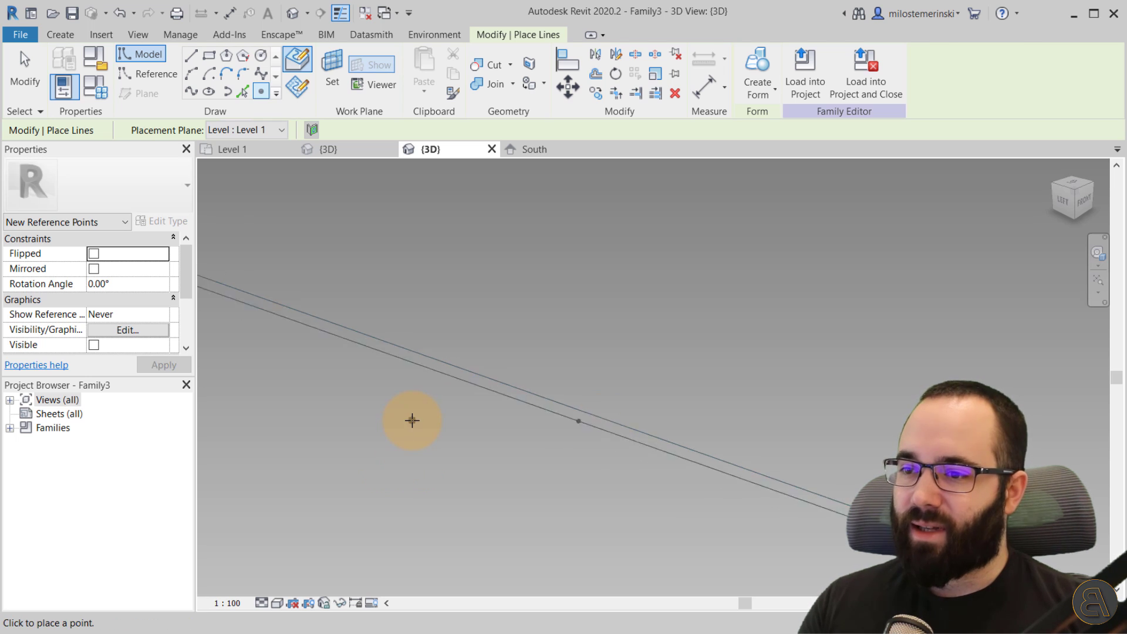
{"action": "key", "text": "Escape"}
{"action": "key", "text": "Escape"}
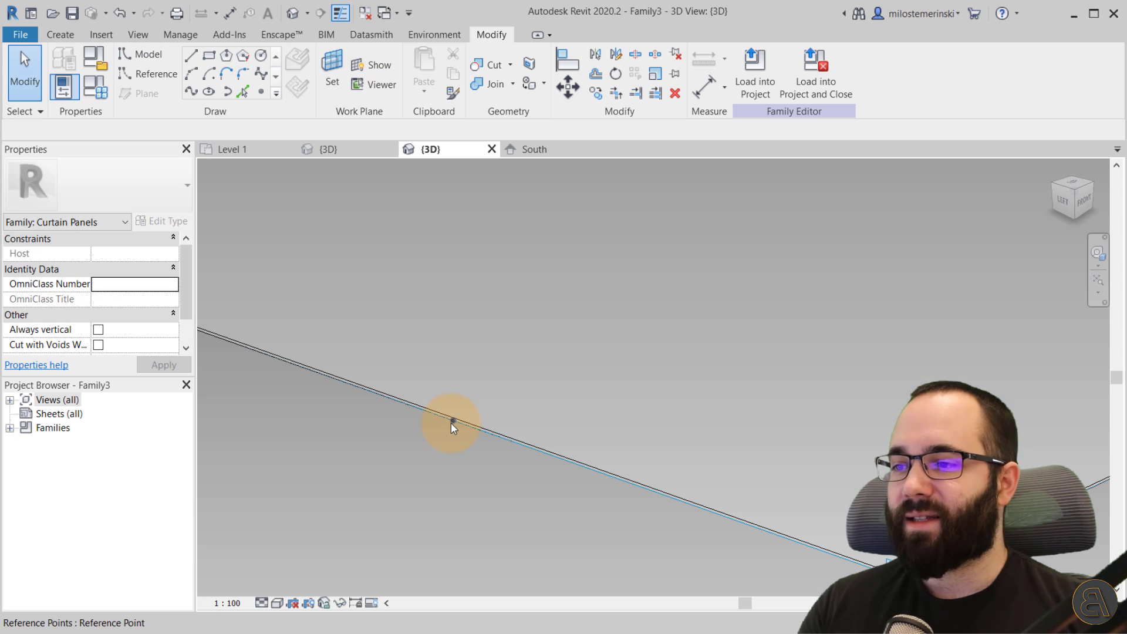
{"action": "left_click", "coordinate": [451, 424]}
{"action": "middle_click_drag", "start_coordinate": [487, 457], "coordinate": [430, 427], "text": "shift"}
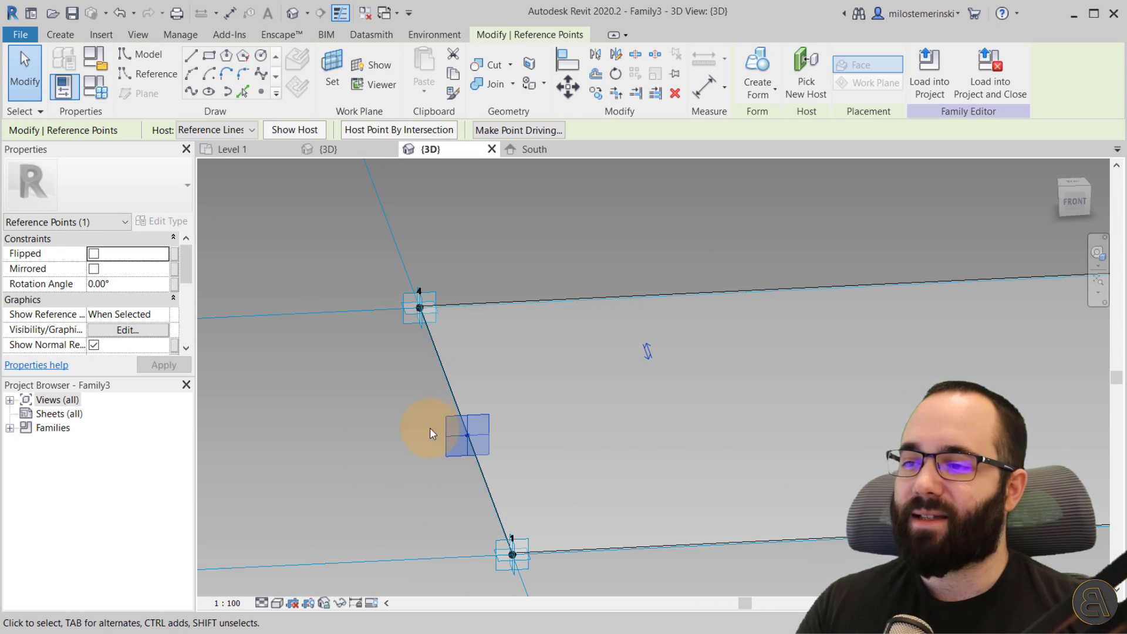
{"action": "left_click", "coordinate": [465, 438]}
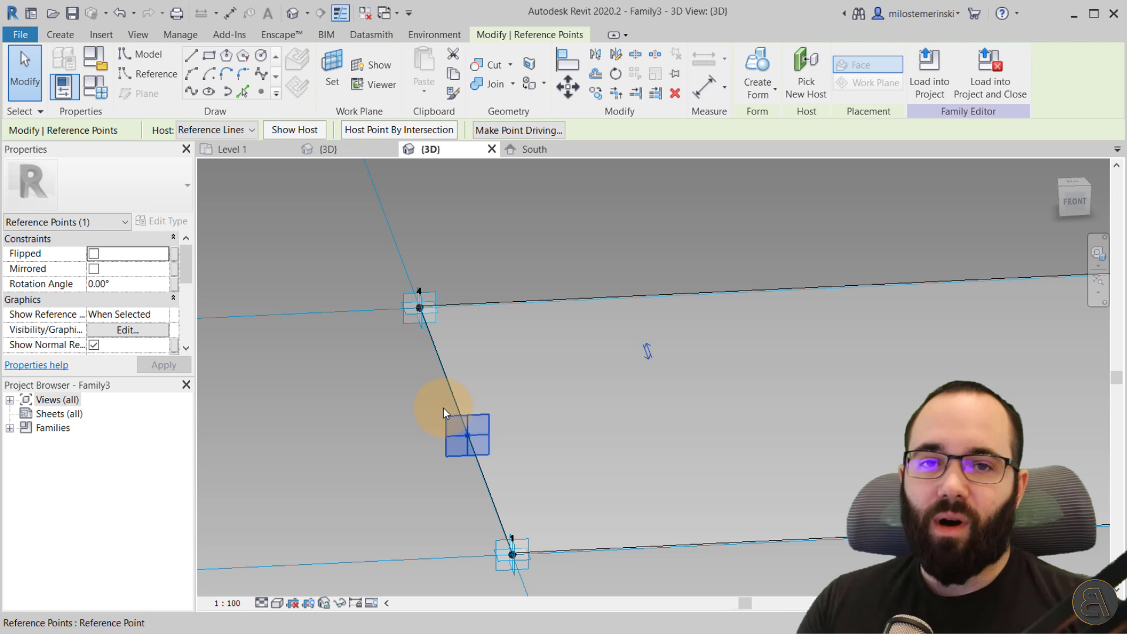
Step: Set the new reference point as the work plane
{"action": "left_click", "coordinate": [330, 82]}
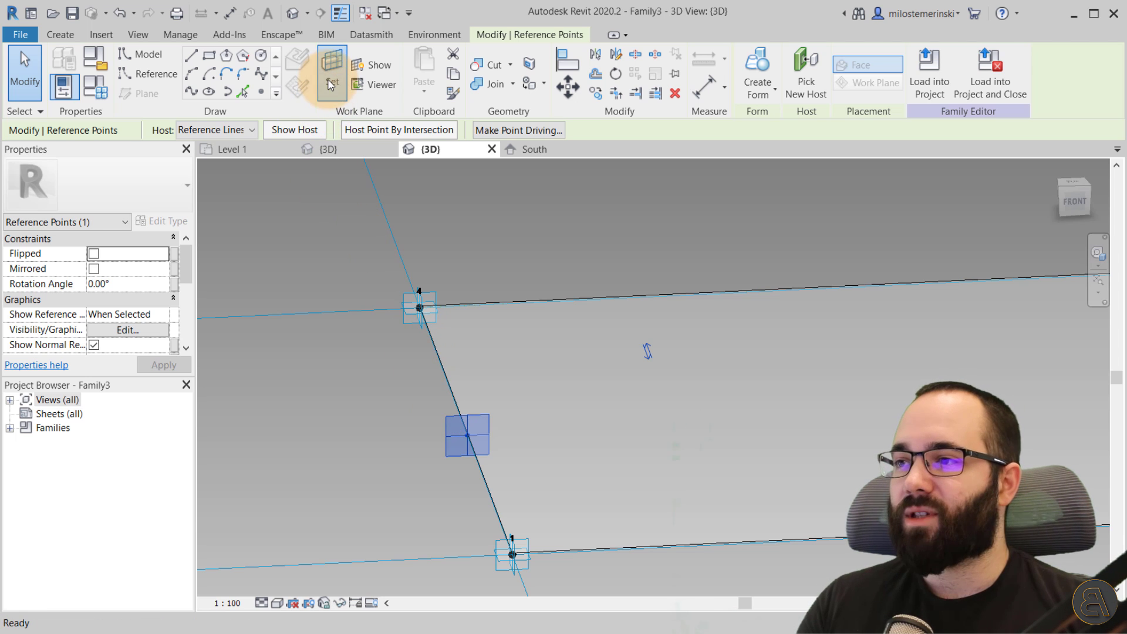
{"action": "left_click", "coordinate": [466, 436]}
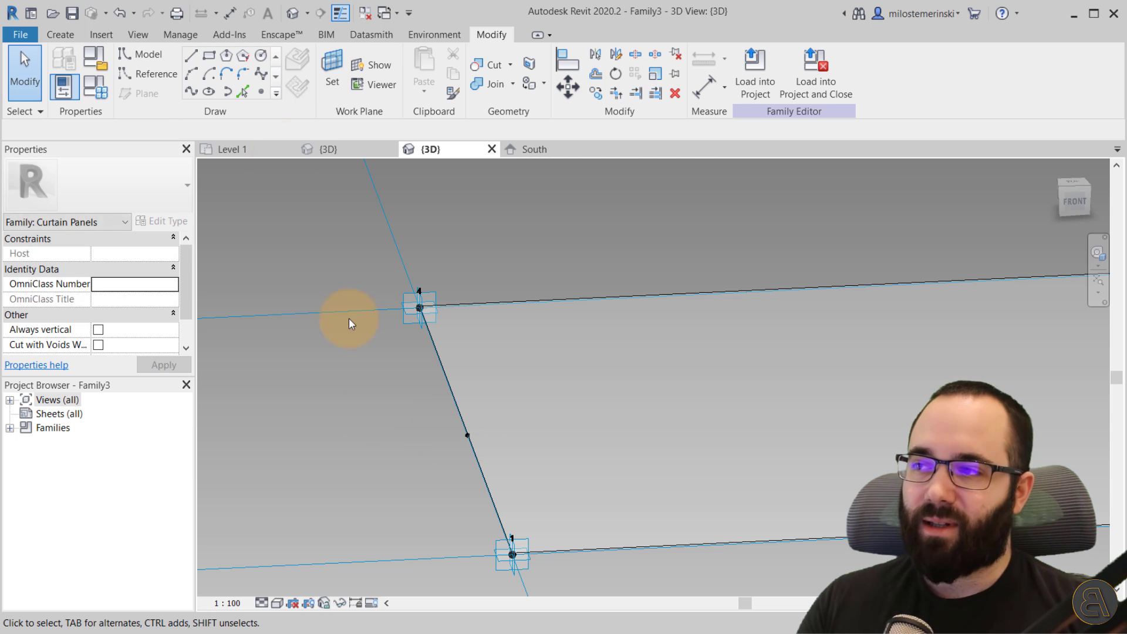
{"action": "left_click", "coordinate": [208, 57]}
{"action": "scroll", "coordinate": [464, 423], "scroll_direction": "up", "scroll_amount": 3}
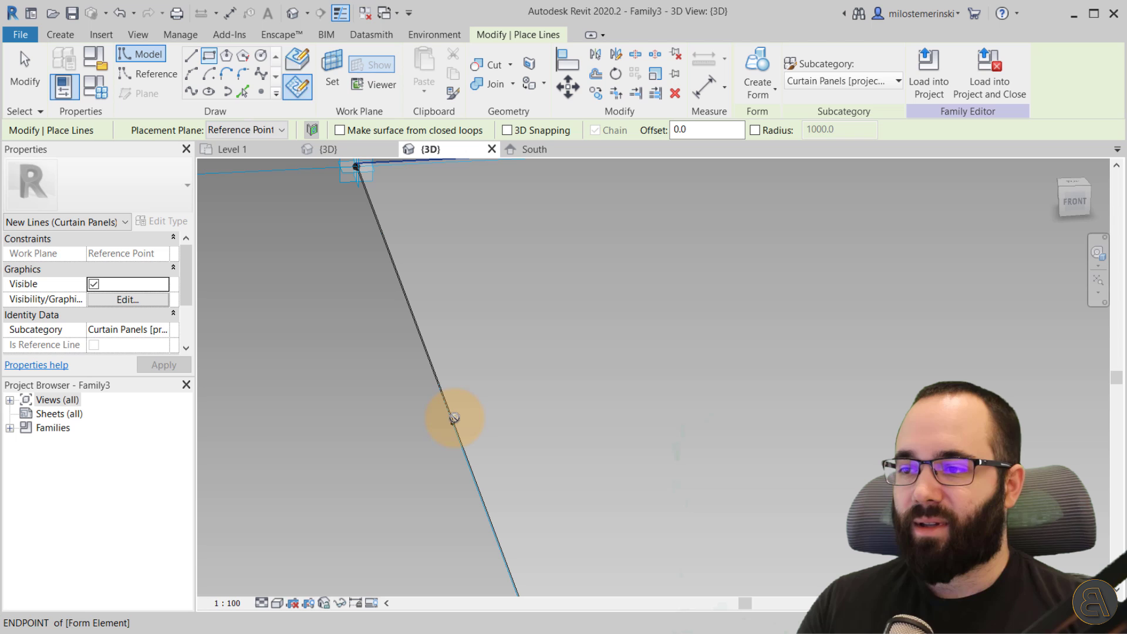
Step: Sketch a small rectangle at the reference point and pull its right edge inward
{"action": "left_click", "coordinate": [454, 419]}
{"action": "left_click", "coordinate": [631, 302]}
{"action": "scroll", "coordinate": [604, 428], "scroll_direction": "down", "scroll_amount": 3}
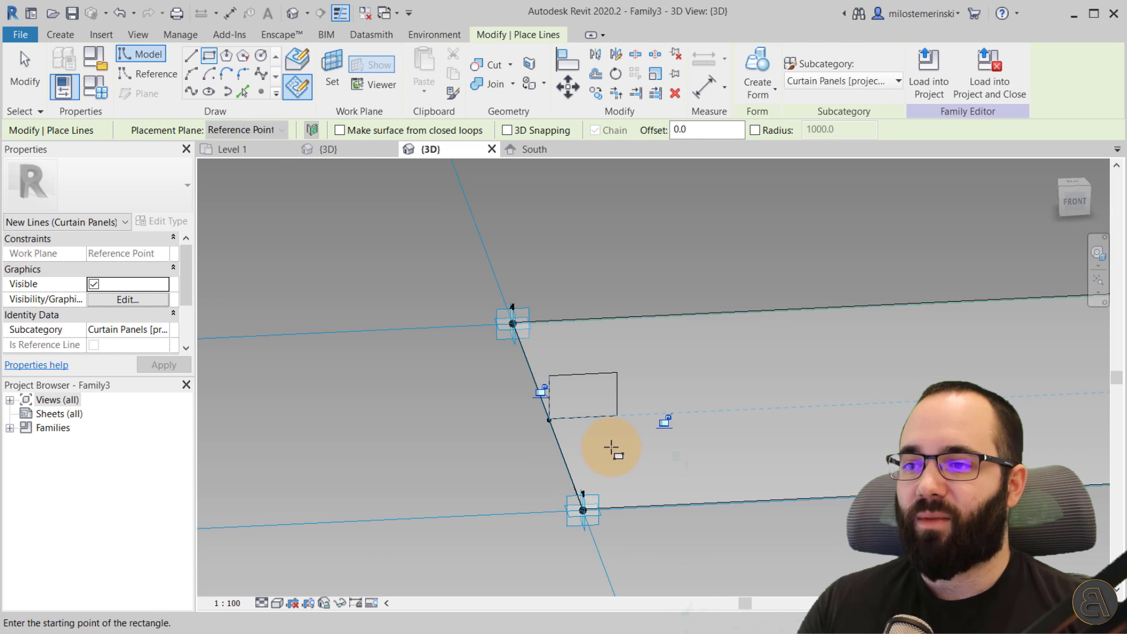
{"action": "mouse_move", "coordinate": [611, 448]}
{"action": "middle_mouse_down", "text": "shift"}
{"action": "mouse_move", "coordinate": [386, 364]}
{"action": "mouse_move", "coordinate": [452, 347]}
{"action": "mouse_move", "coordinate": [604, 428]}
{"action": "middle_mouse_up", "text": "shift"}
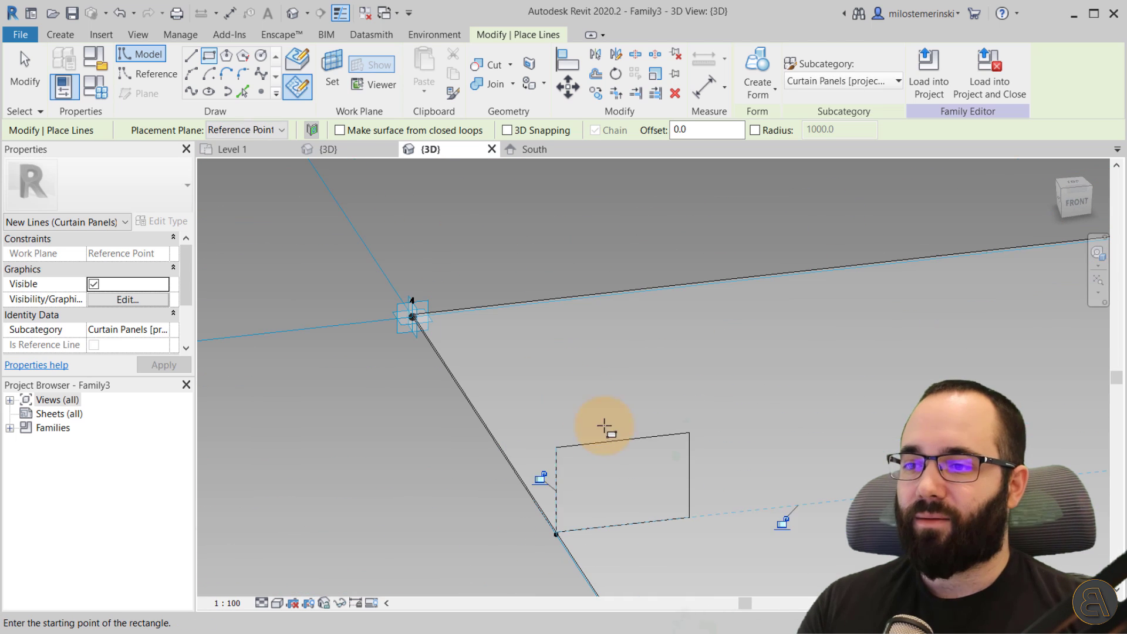
{"action": "key", "text": "Escape"}
{"action": "left_click_drag", "start_coordinate": [690, 460], "coordinate": [667, 467]}
{"action": "left_click", "coordinate": [615, 479]}
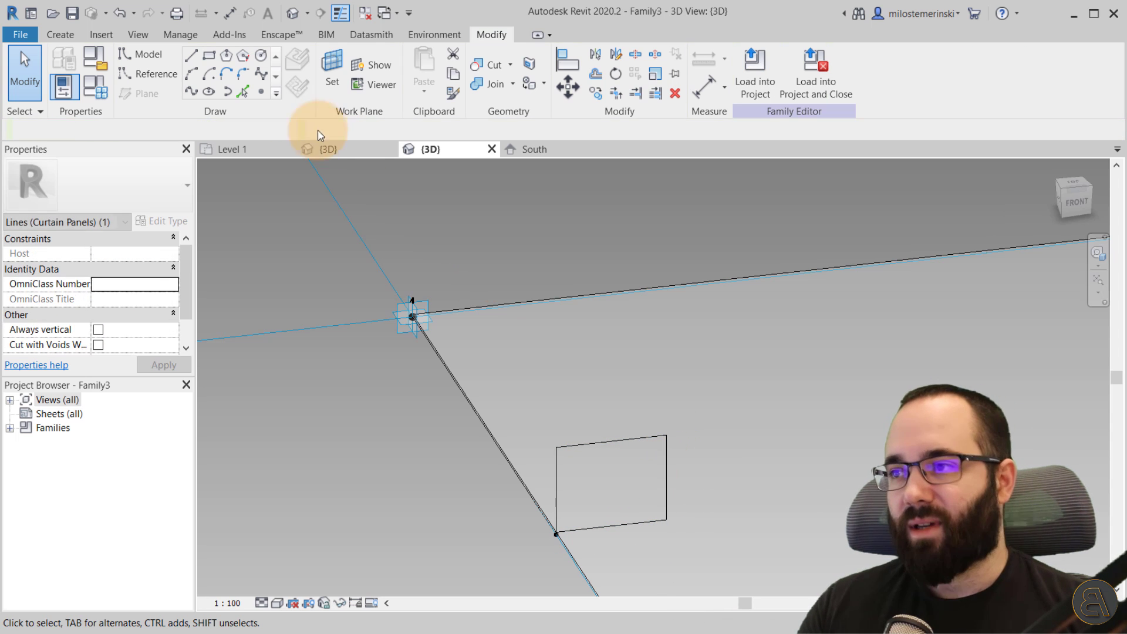
Step: Draw a quarter arc from the rectangle's top-left to its lower-right corner
{"action": "left_click", "coordinate": [193, 75]}
{"action": "left_click", "coordinate": [557, 447]}
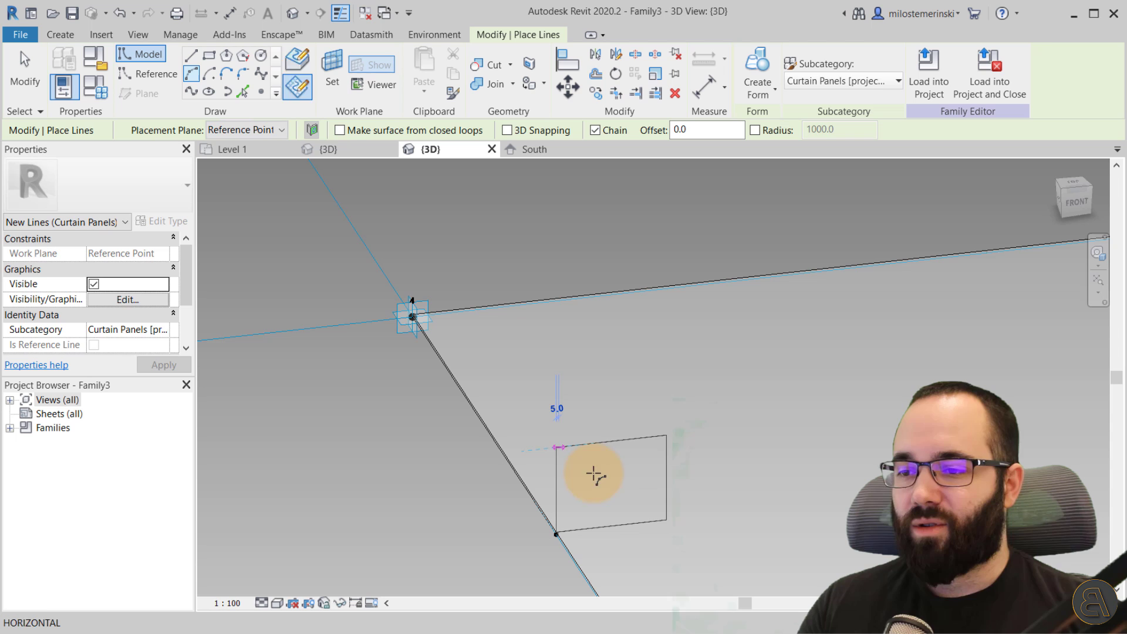
{"action": "left_click", "coordinate": [669, 520]}
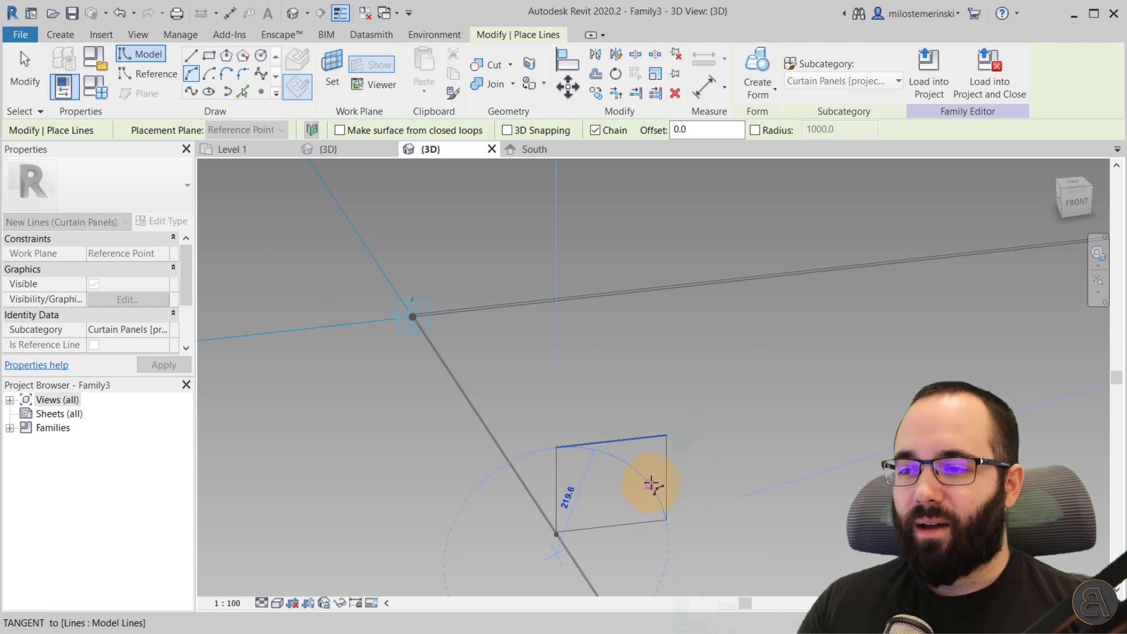
{"action": "left_click", "coordinate": [651, 485]}
{"action": "key", "text": "Escape"}
{"action": "key", "text": "Escape"}
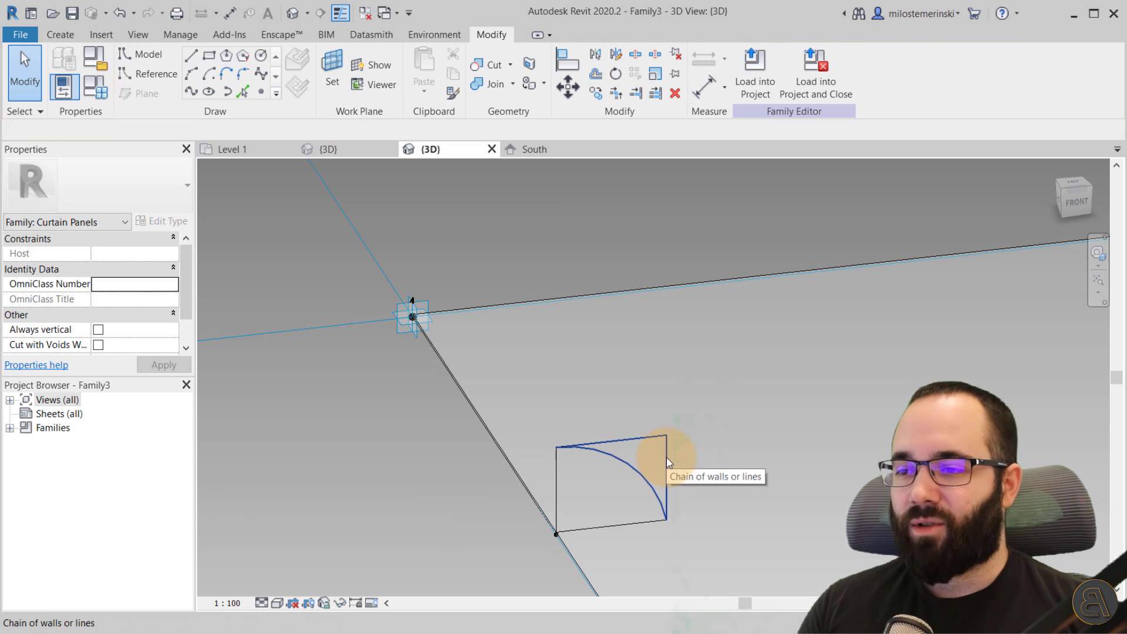
Step: Check the profile's line chain and arc, then select the outline lines
{"action": "left_click", "coordinate": [668, 460]}
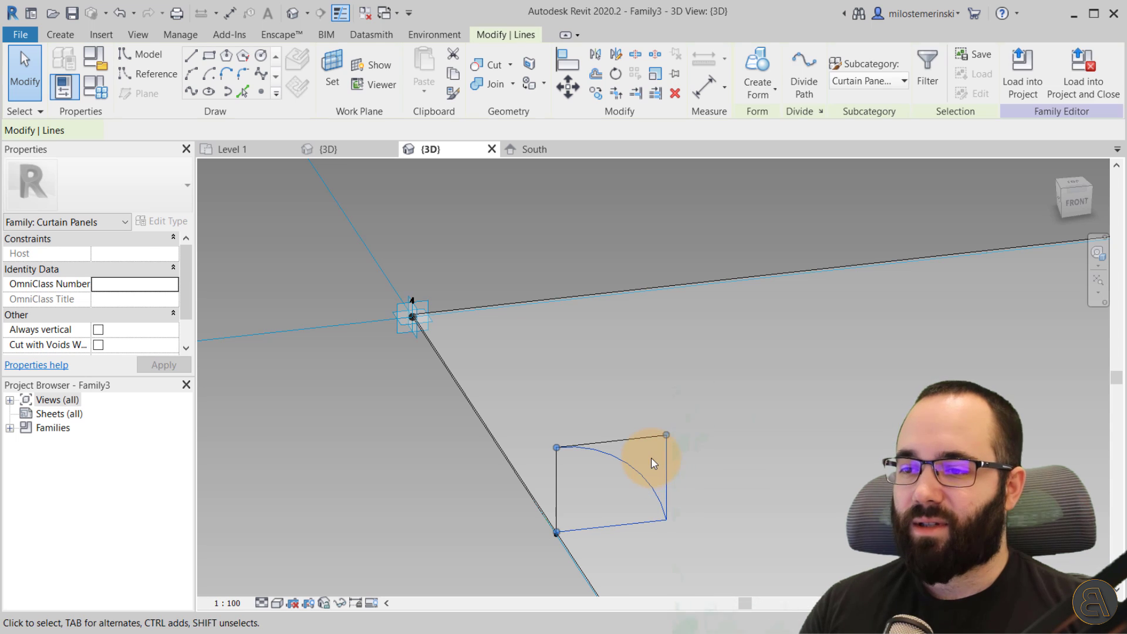
{"action": "left_click", "coordinate": [650, 458]}
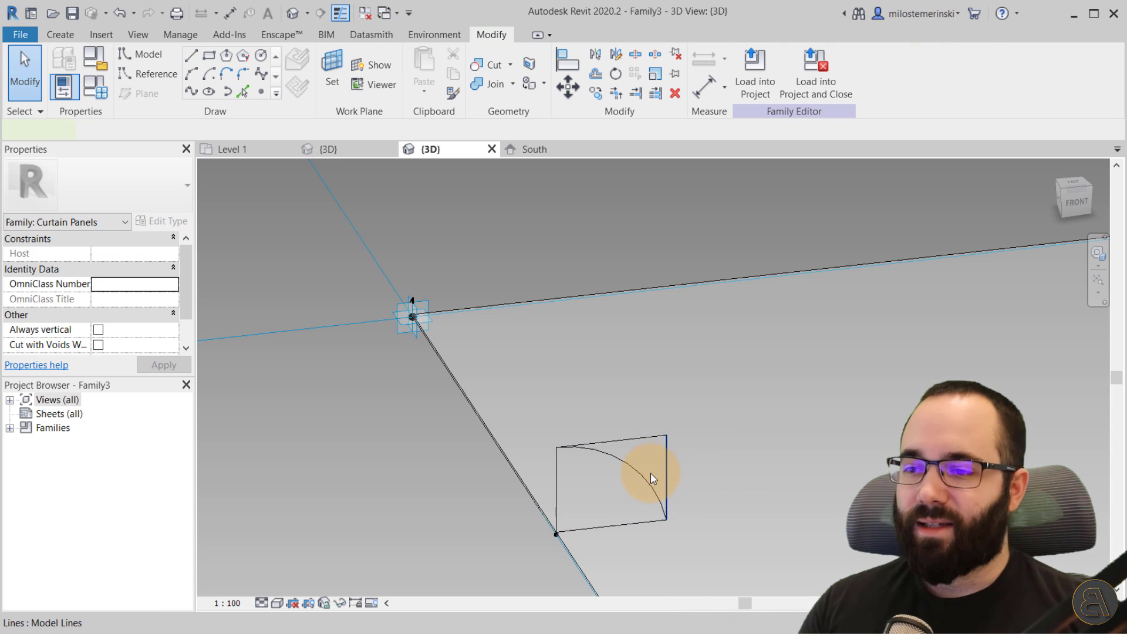
{"action": "left_click", "coordinate": [650, 479]}
{"action": "left_click", "coordinate": [644, 444]}
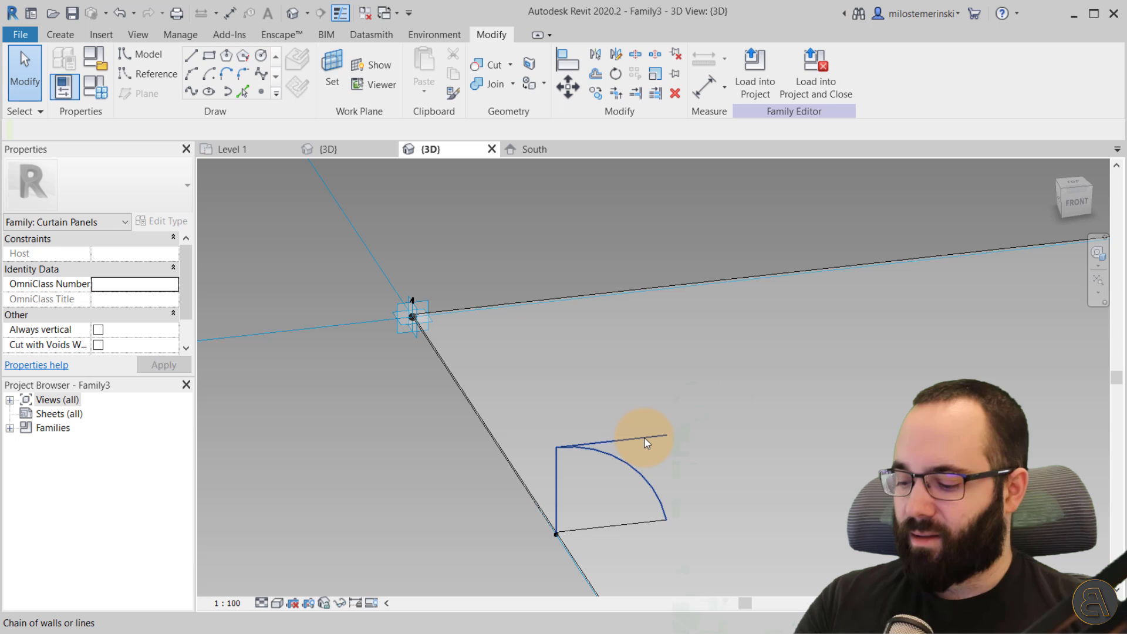
{"action": "left_click", "coordinate": [682, 460]}
{"action": "left_click", "coordinate": [586, 406]}
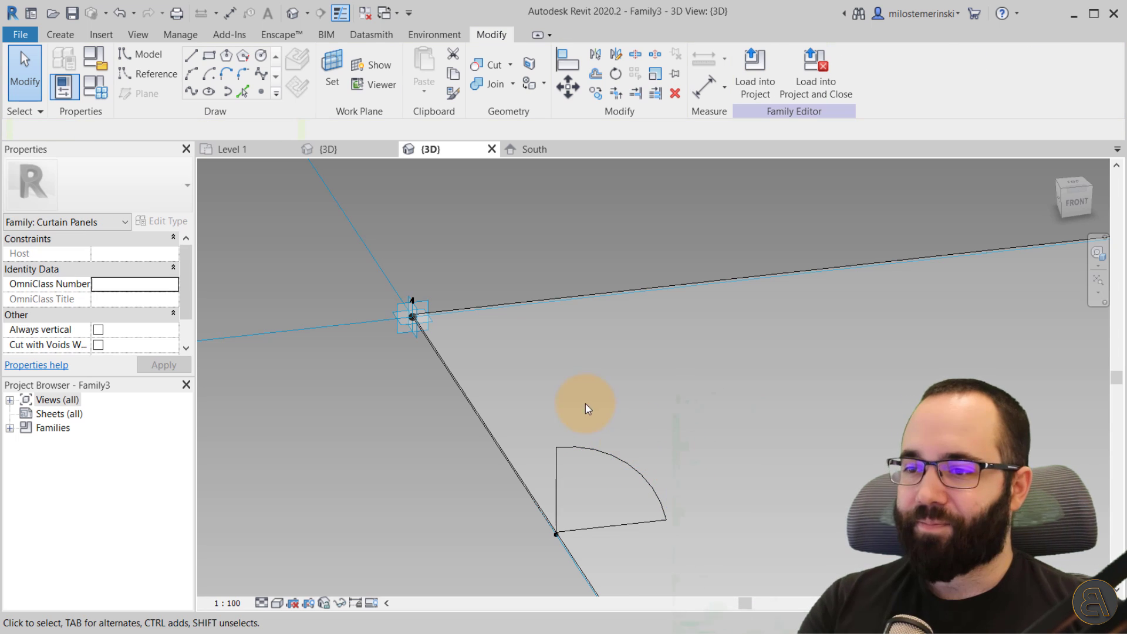
{"action": "middle_click_drag", "start_coordinate": [586, 405], "coordinate": [503, 414], "text": "shift"}
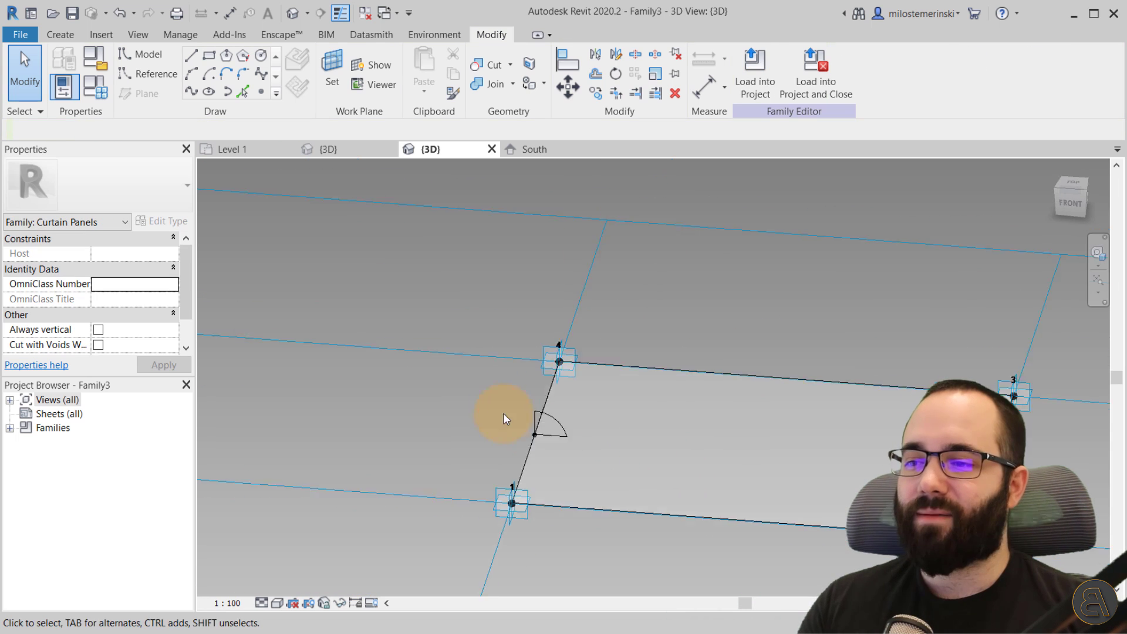
{"action": "left_click", "coordinate": [583, 468]}
{"action": "middle_click_drag", "start_coordinate": [584, 468], "coordinate": [533, 324], "text": "shift"}
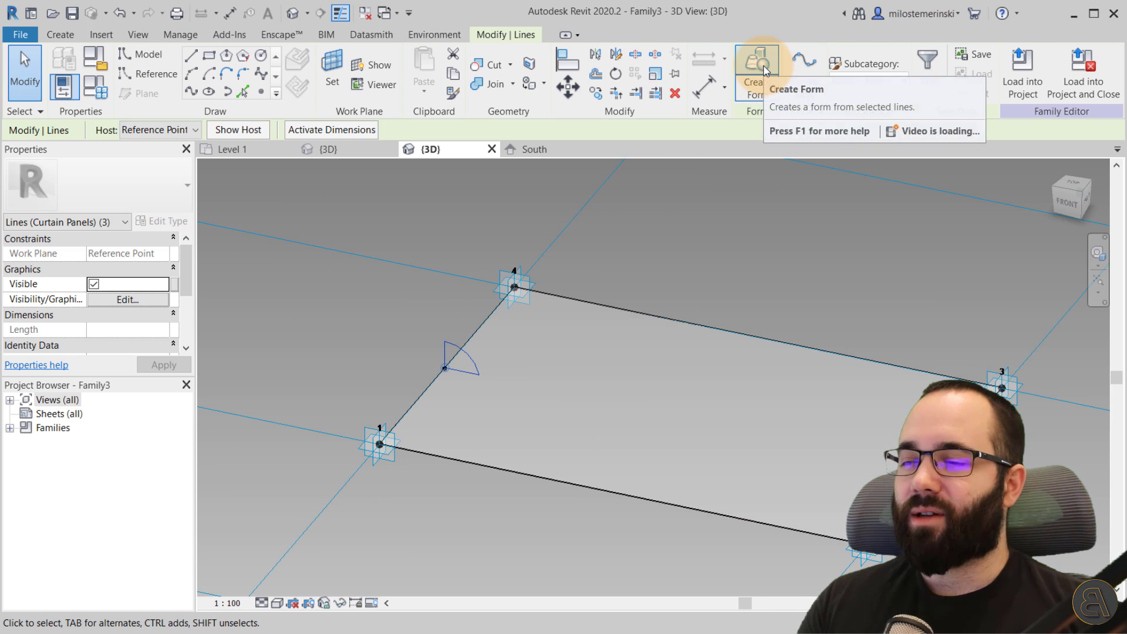
Step: Select the outline line chain as the path together with the quarter-round profile
{"action": "left_click", "coordinate": [425, 344]}
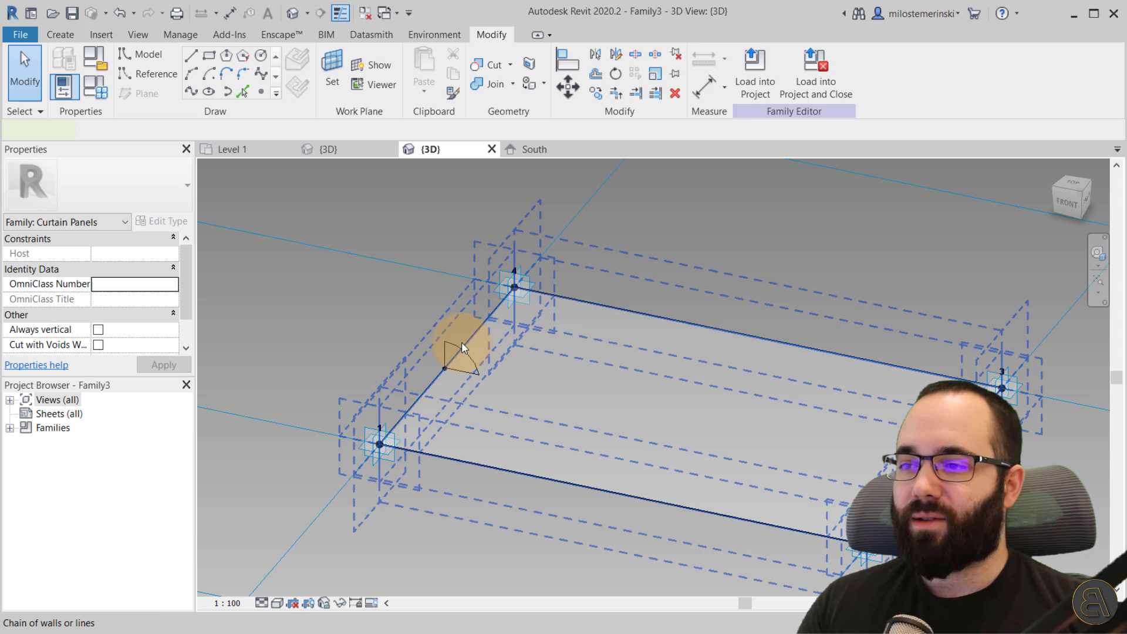
{"action": "left_click", "coordinate": [464, 342]}
{"action": "left_click", "coordinate": [451, 319]}
{"action": "key", "text": "Tab"}
{"action": "left_click", "coordinate": [455, 343]}
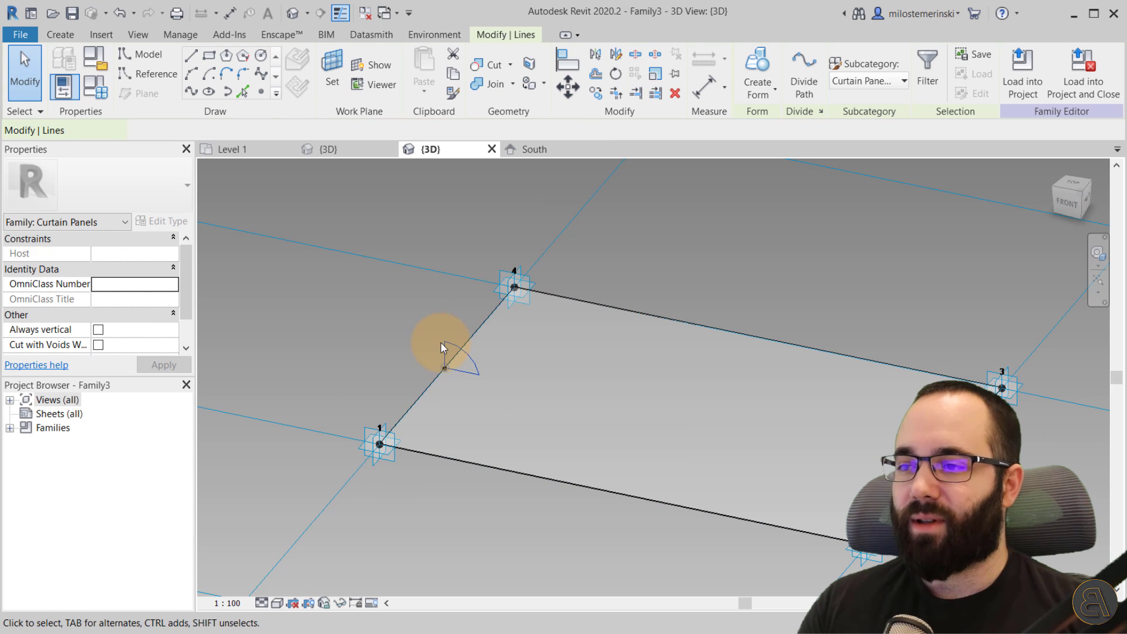
{"action": "middle_click_drag", "start_coordinate": [440, 342], "coordinate": [684, 385], "text": "shift"}
{"action": "scroll", "coordinate": [488, 428], "scroll_direction": "up", "scroll_amount": 8}
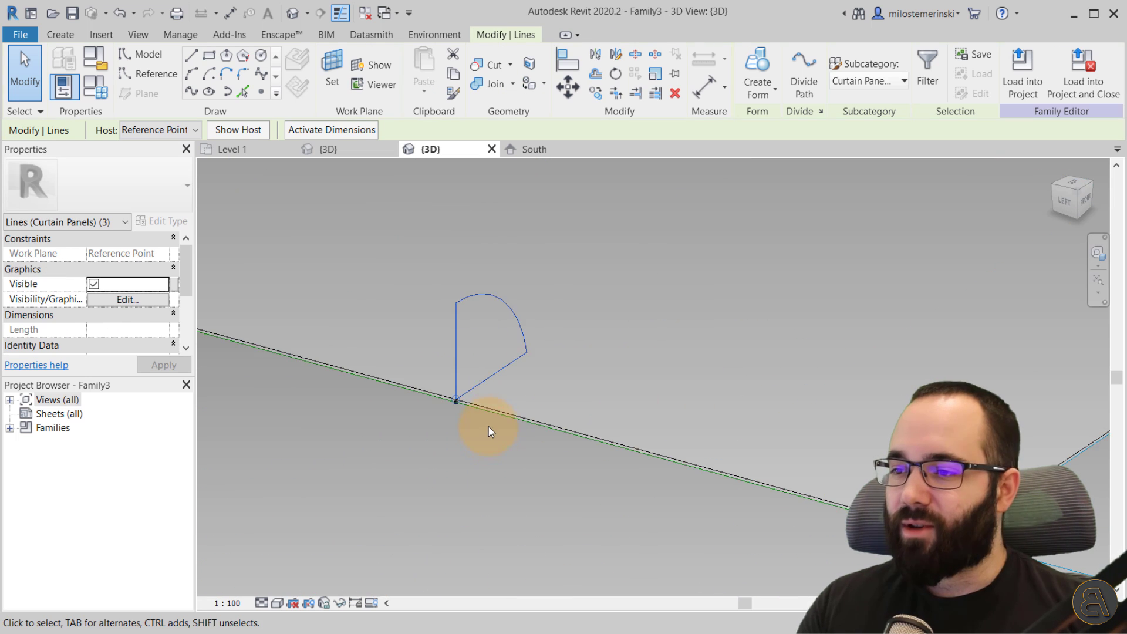
{"action": "left_click", "coordinate": [450, 468], "text": "ctrl"}
{"action": "scroll", "coordinate": [436, 446], "scroll_direction": "down", "scroll_amount": 6}
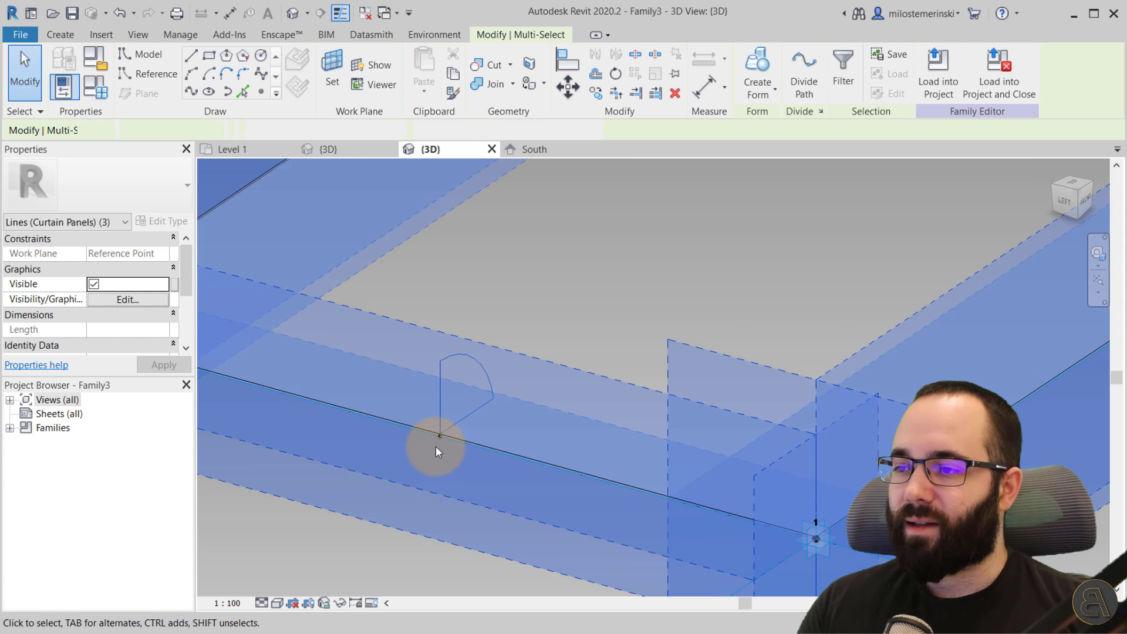
{"action": "scroll", "coordinate": [561, 446], "scroll_direction": "down", "scroll_amount": 1}
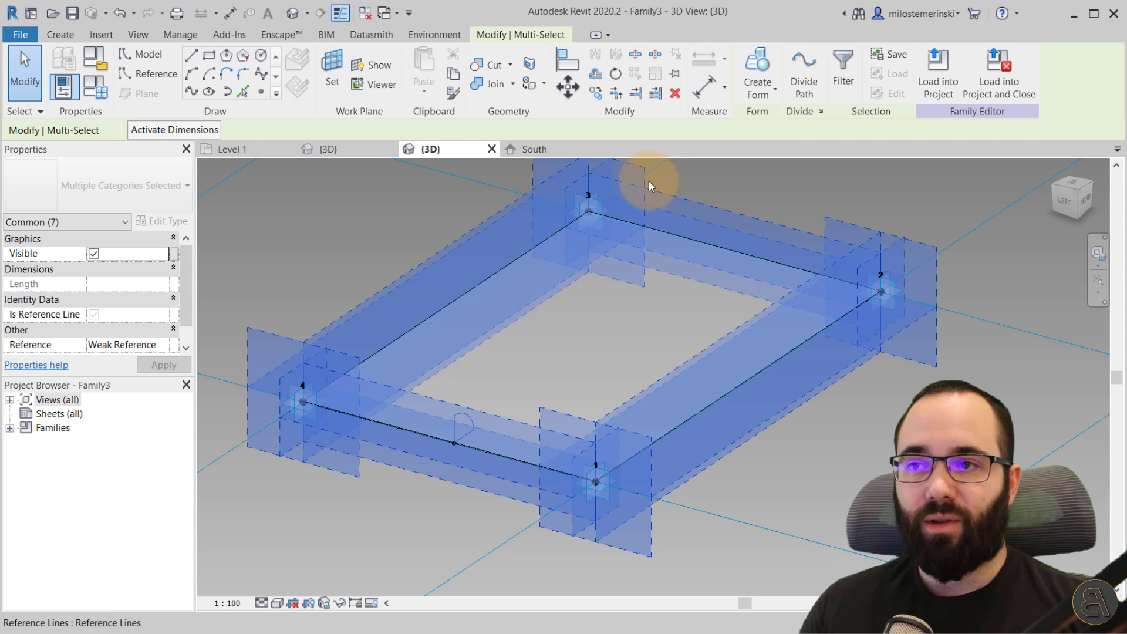
Step: Sweep the profile along the outline into a frame and inspect it
{"action": "left_click", "coordinate": [757, 72]}
{"action": "left_click", "coordinate": [755, 405]}
{"action": "middle_click_drag", "start_coordinate": [805, 429], "coordinate": [442, 316], "text": "shift"}
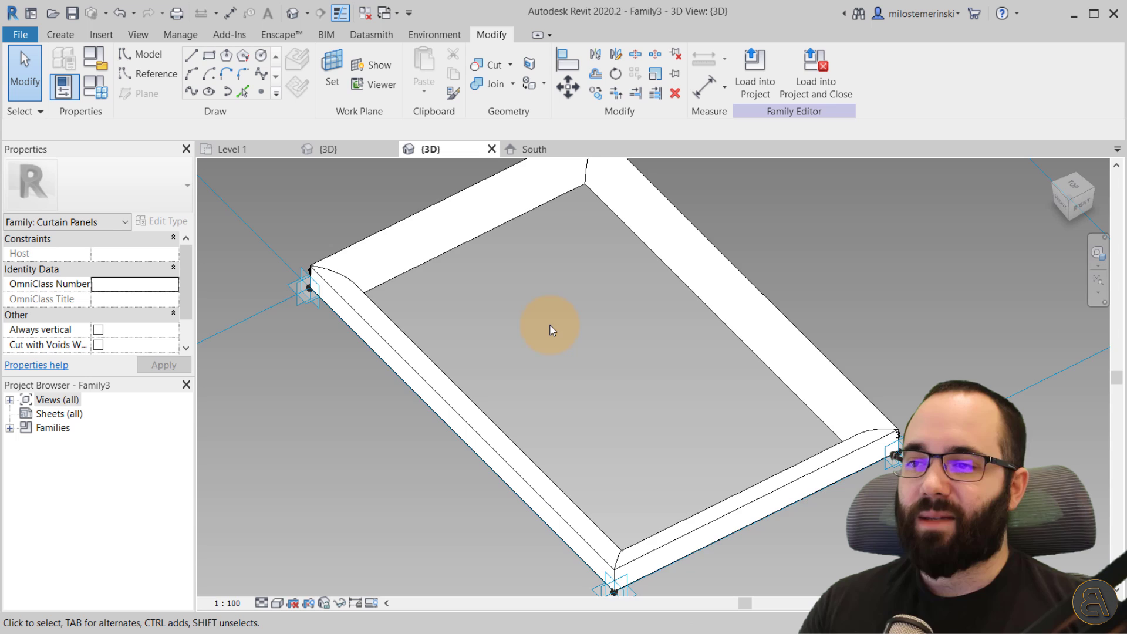
{"action": "scroll", "coordinate": [550, 326], "scroll_direction": "down", "scroll_amount": 2}
{"action": "middle_click_drag", "start_coordinate": [551, 342], "coordinate": [534, 407]}
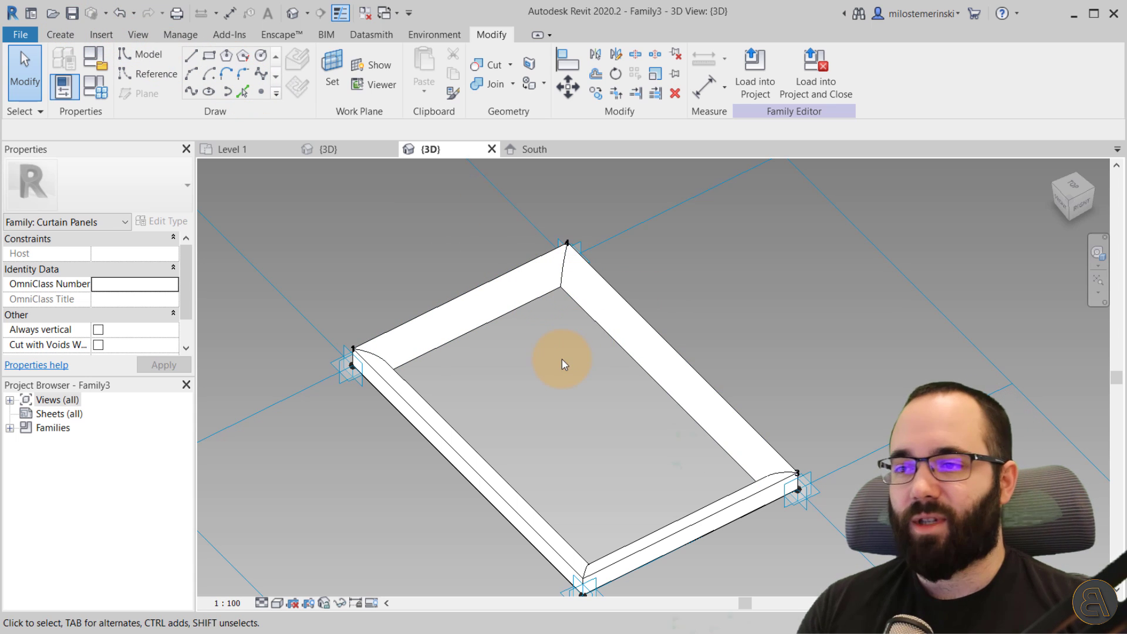
{"action": "middle_click_drag", "start_coordinate": [562, 359], "coordinate": [500, 348], "text": "shift"}
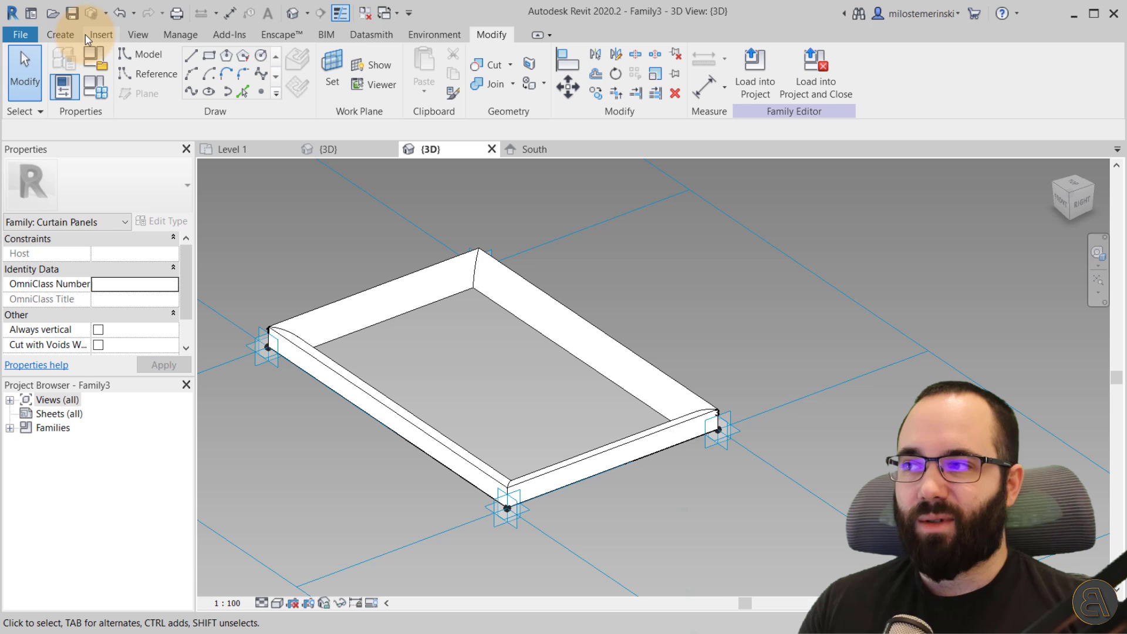
Step: Load Family3 into Project2 and return to the mass's 3D view
{"action": "left_click", "coordinate": [757, 94]}
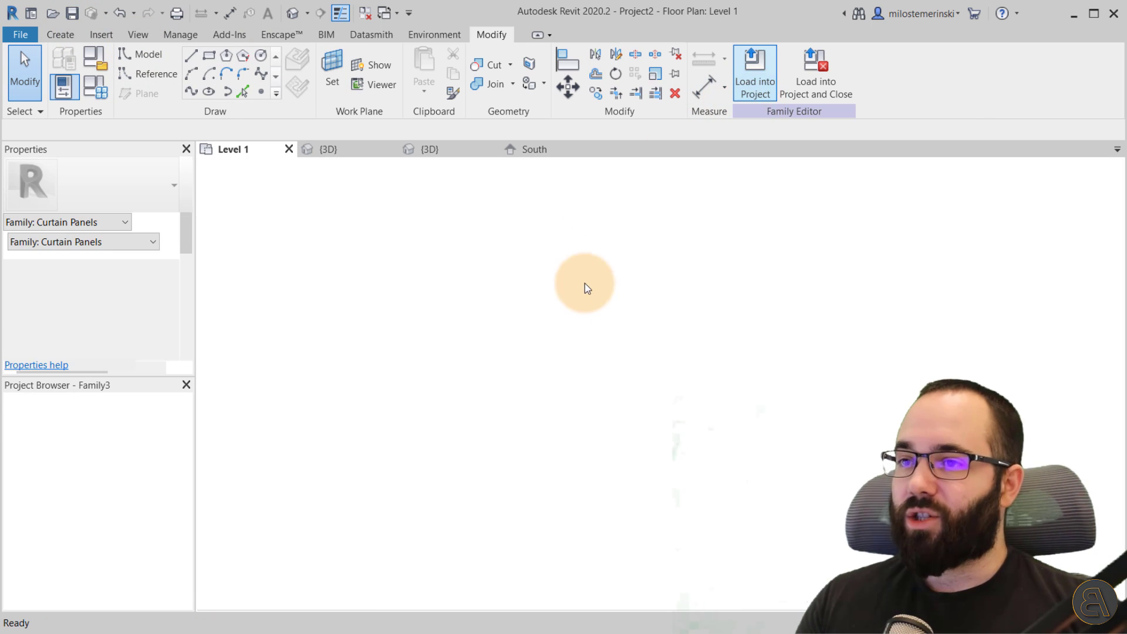
{"action": "left_click", "coordinate": [385, 151]}
{"action": "middle_click_drag", "start_coordinate": [438, 246], "coordinate": [443, 383], "text": "shift"}
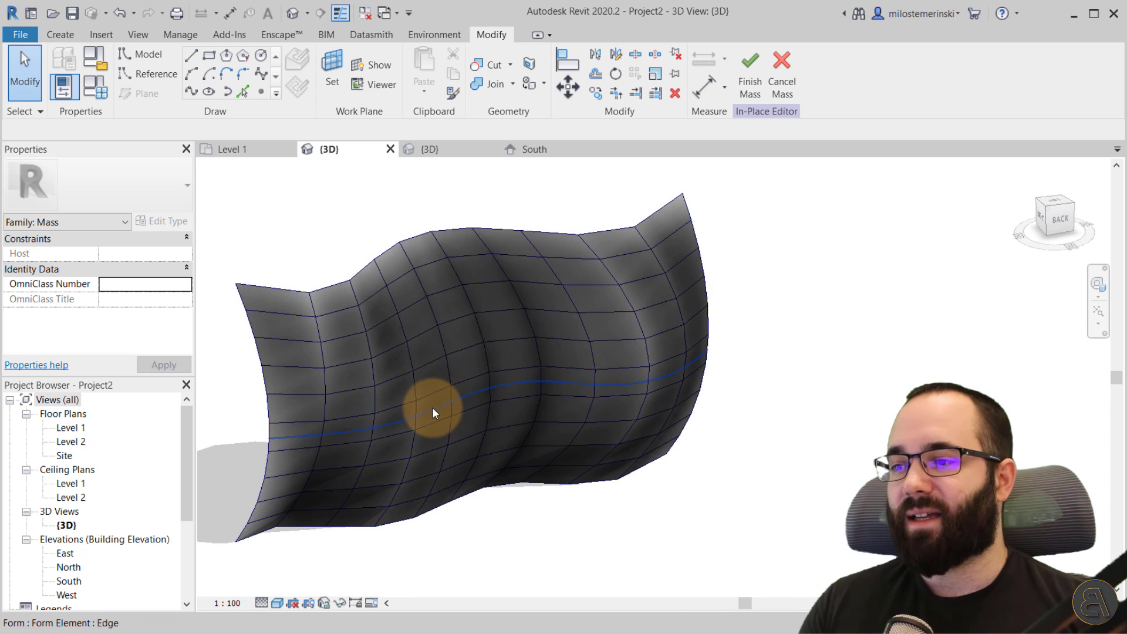
Step: Select the wavy divided surface and open its pattern type list
{"action": "left_click", "coordinate": [415, 396]}
{"action": "middle_click_drag", "start_coordinate": [511, 453], "coordinate": [452, 447], "text": "shift"}
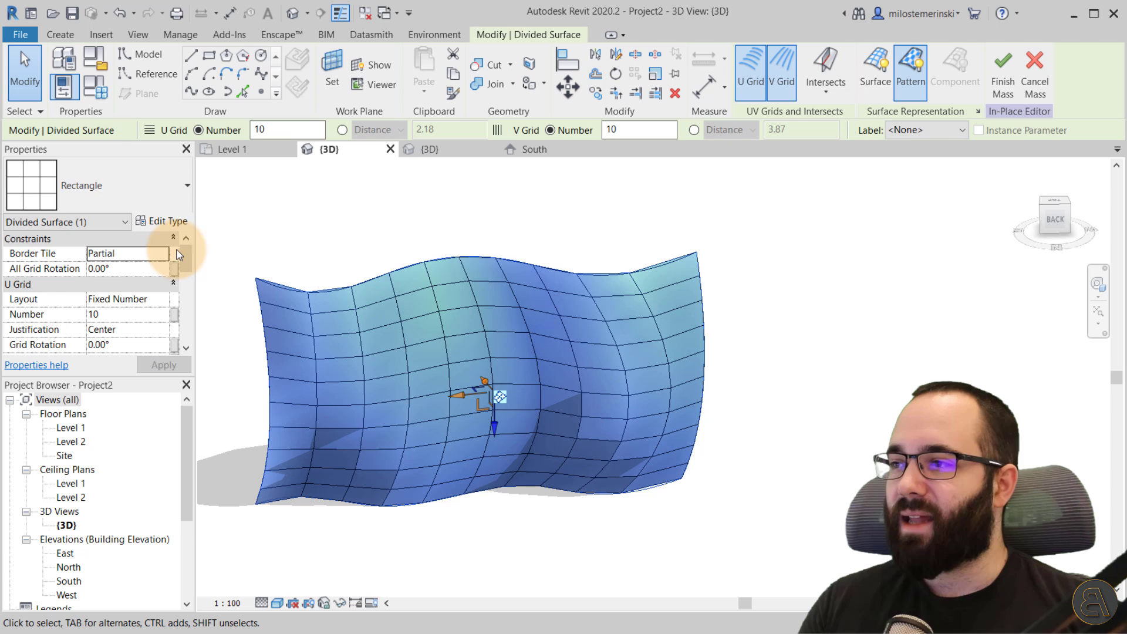
{"action": "left_click", "coordinate": [111, 189]}
{"action": "scroll", "coordinate": [68, 319], "scroll_direction": "up", "scroll_amount": 3}
{"action": "scroll", "coordinate": [69, 331], "scroll_direction": "down", "scroll_amount": 3}
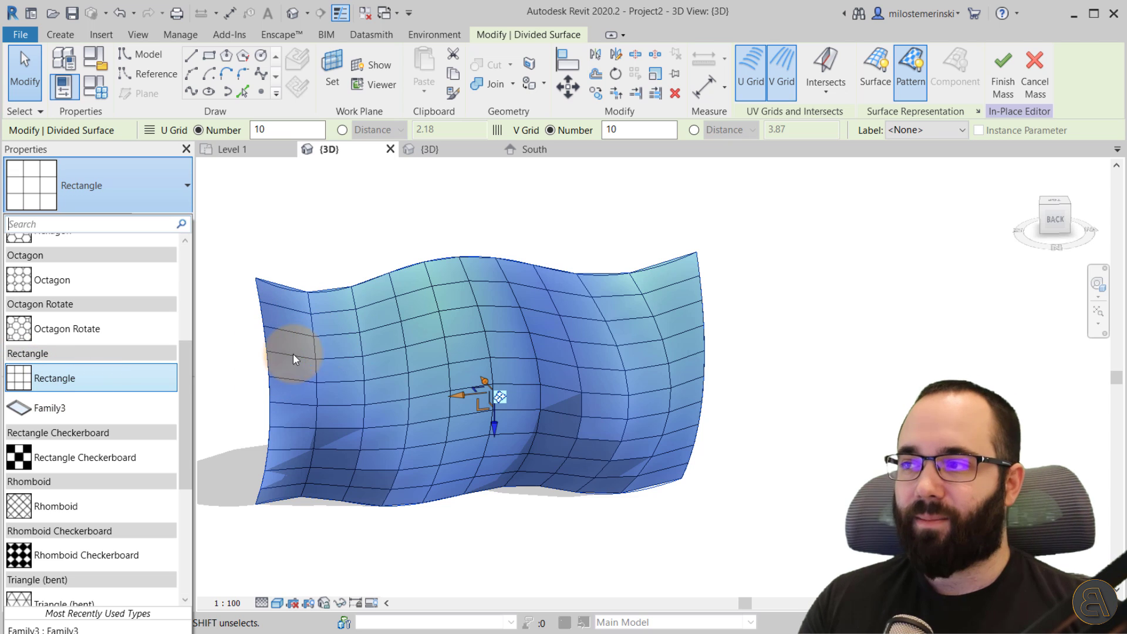
Step: Apply Family3 to the divided surface and orbit to inspect the framed glass panels
{"action": "key", "text": "Escape"}
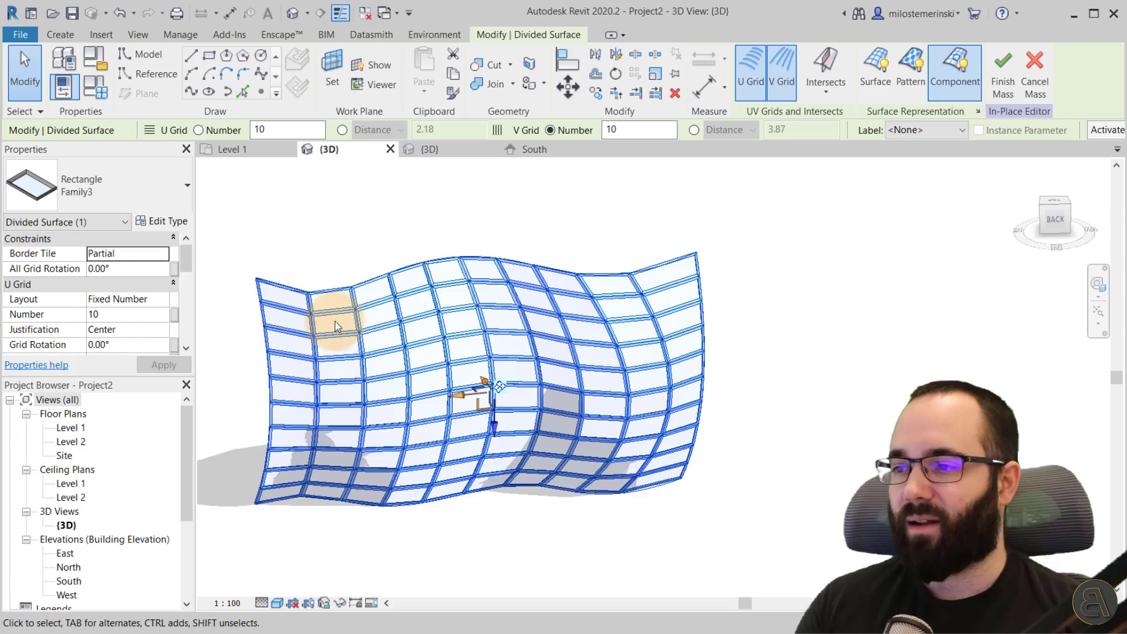
{"action": "left_click", "coordinate": [371, 241]}
{"action": "middle_click_drag", "start_coordinate": [371, 241], "coordinate": [536, 273], "text": "shift"}
{"action": "scroll", "coordinate": [579, 347], "scroll_direction": "up", "scroll_amount": 5}
{"action": "scroll", "coordinate": [573, 352], "scroll_direction": "down", "scroll_amount": 6}
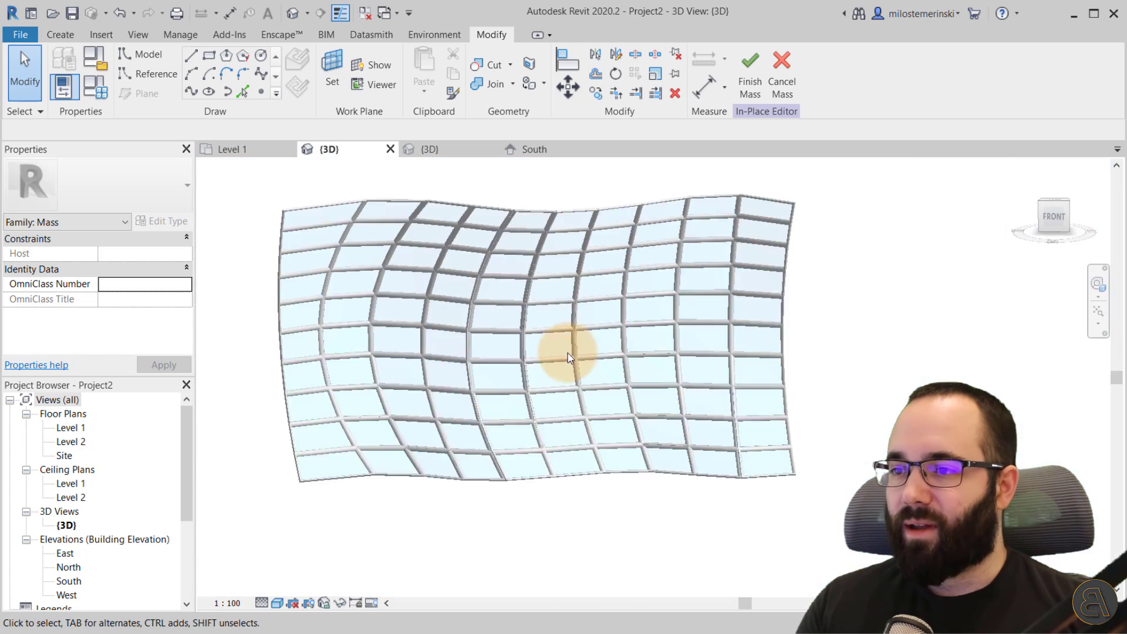
{"action": "left_click", "coordinate": [561, 358]}
{"action": "middle_click_drag", "start_coordinate": [662, 372], "coordinate": [607, 450], "text": "shift"}
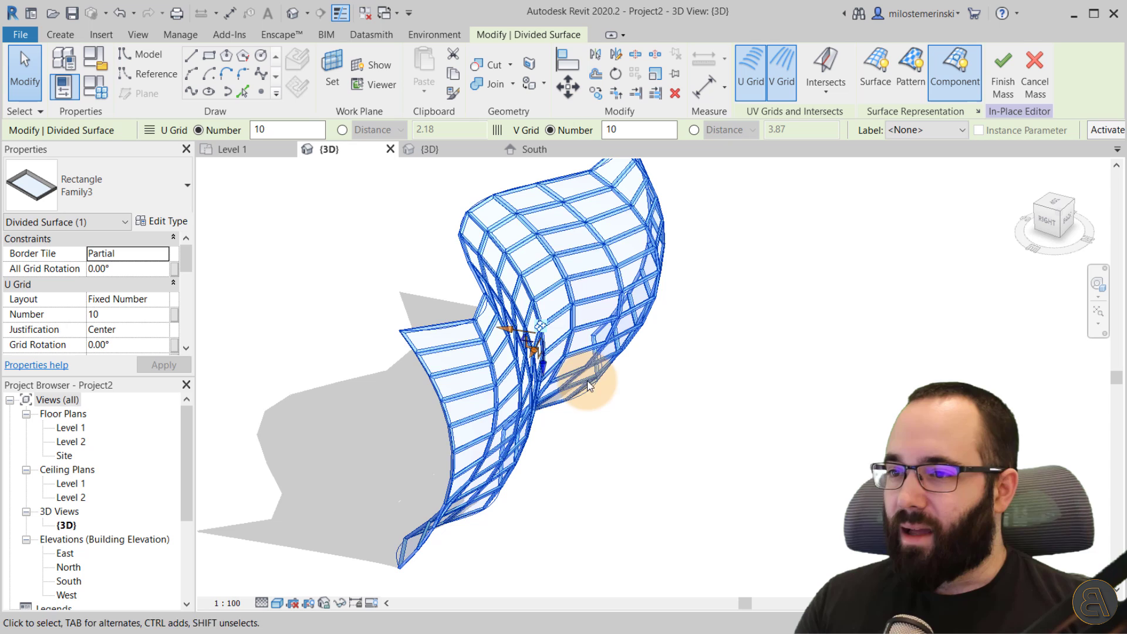
Step: Drag the surface's U grid so its spacing reads 3.90 instead of 3.87, moving the panels
{"action": "left_click", "coordinate": [539, 328]}
{"action": "middle_click_drag", "start_coordinate": [596, 442], "coordinate": [442, 351], "text": "shift"}
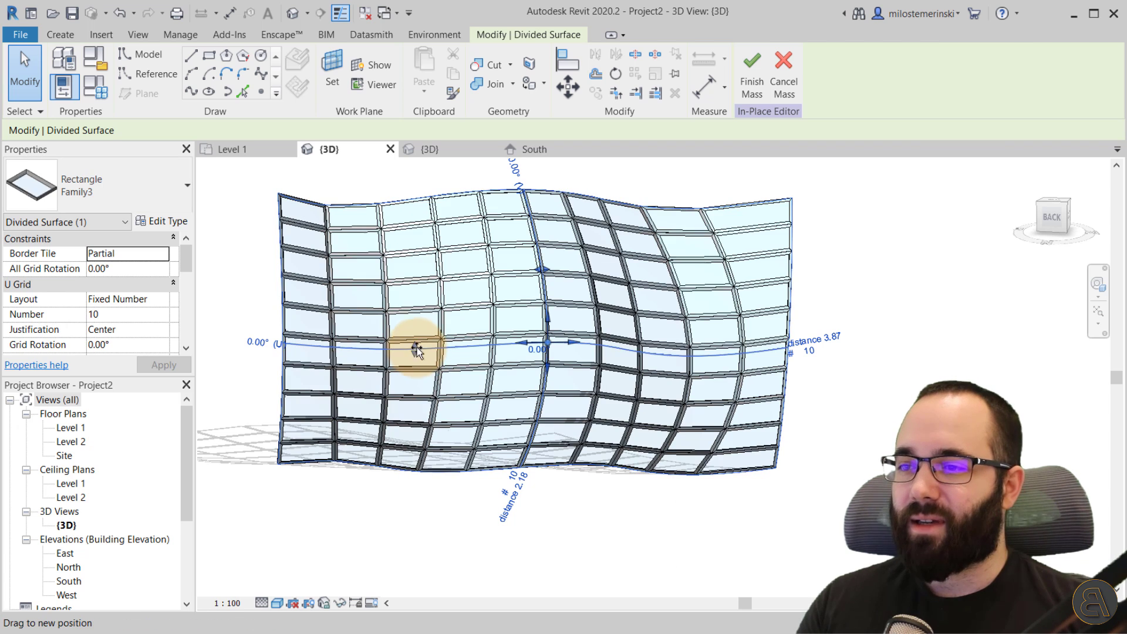
{"action": "left_click_drag", "start_coordinate": [416, 348], "coordinate": [403, 315]}
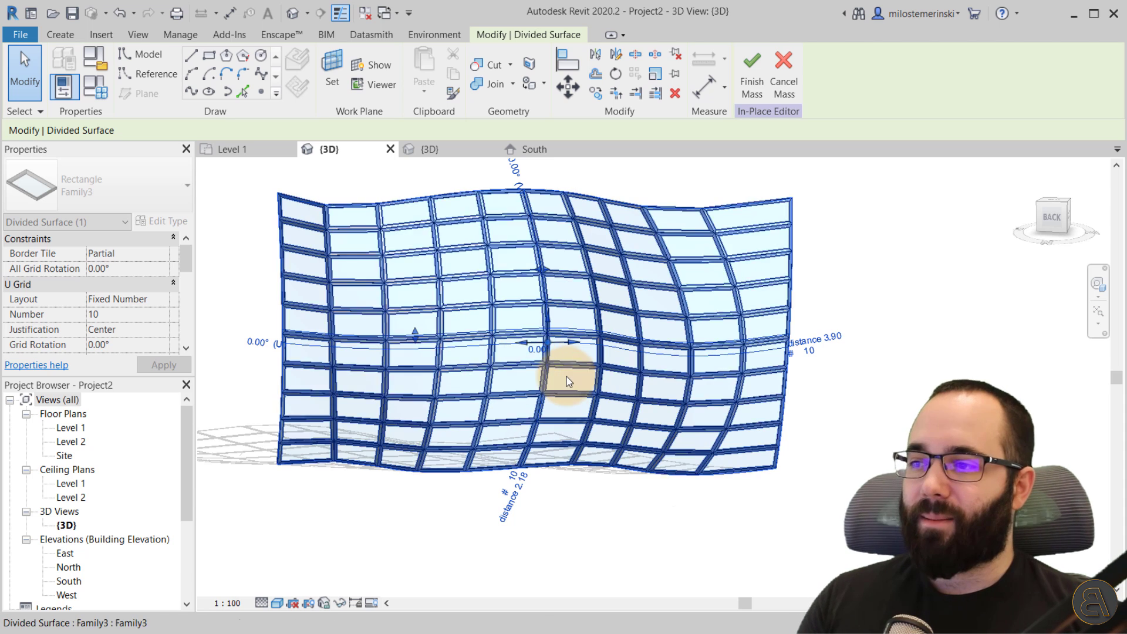
{"action": "key", "text": "Escape"}
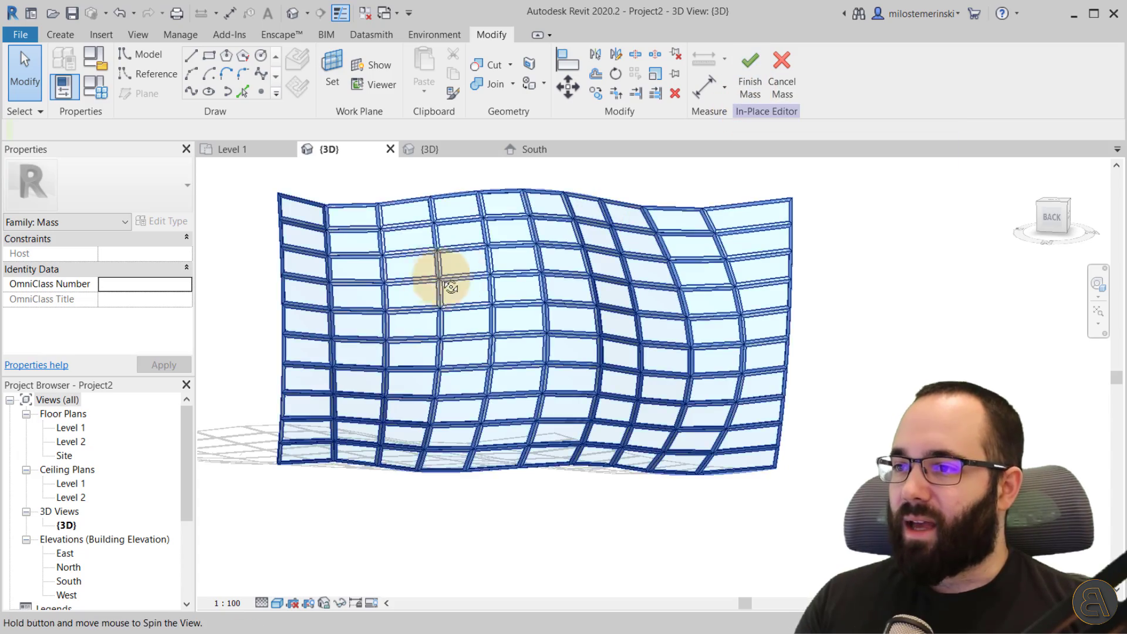
{"action": "middle_click_drag", "start_coordinate": [448, 284], "coordinate": [859, 409], "text": "shift"}
{"action": "mouse_move", "coordinate": [659, 433]}
{"action": "middle_mouse_down", "text": "shift"}
{"action": "mouse_move", "coordinate": [798, 284]}
{"action": "mouse_move", "coordinate": [614, 372]}
{"action": "mouse_move", "coordinate": [755, 454]}
{"action": "mouse_move", "coordinate": [650, 461]}
{"action": "mouse_move", "coordinate": [669, 478]}
{"action": "middle_mouse_up", "text": "shift"}
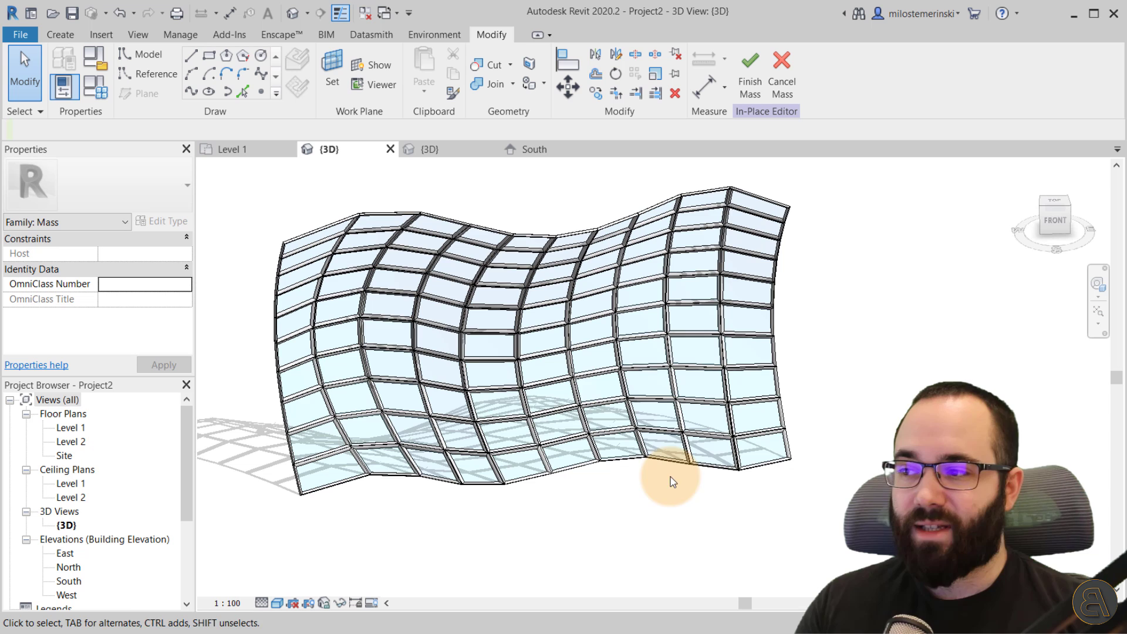
Step: Switch the divided surface's panel pattern to _No Pattern
{"action": "left_click", "coordinate": [529, 432]}
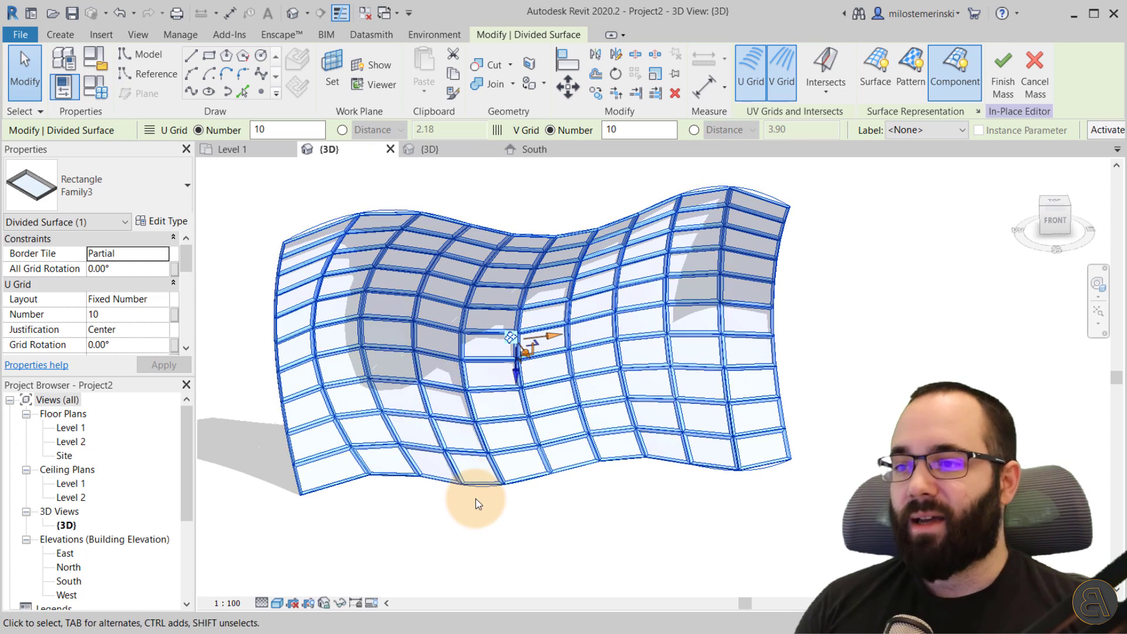
{"action": "left_click", "coordinate": [474, 499]}
{"action": "left_click", "coordinate": [465, 515]}
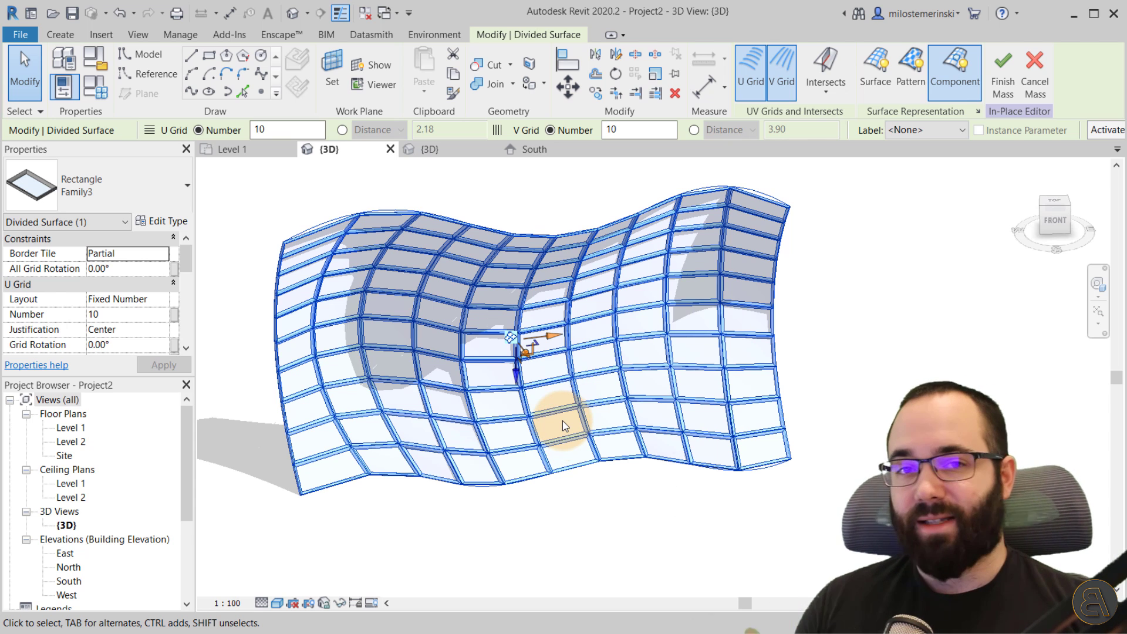
{"action": "left_click", "coordinate": [552, 516]}
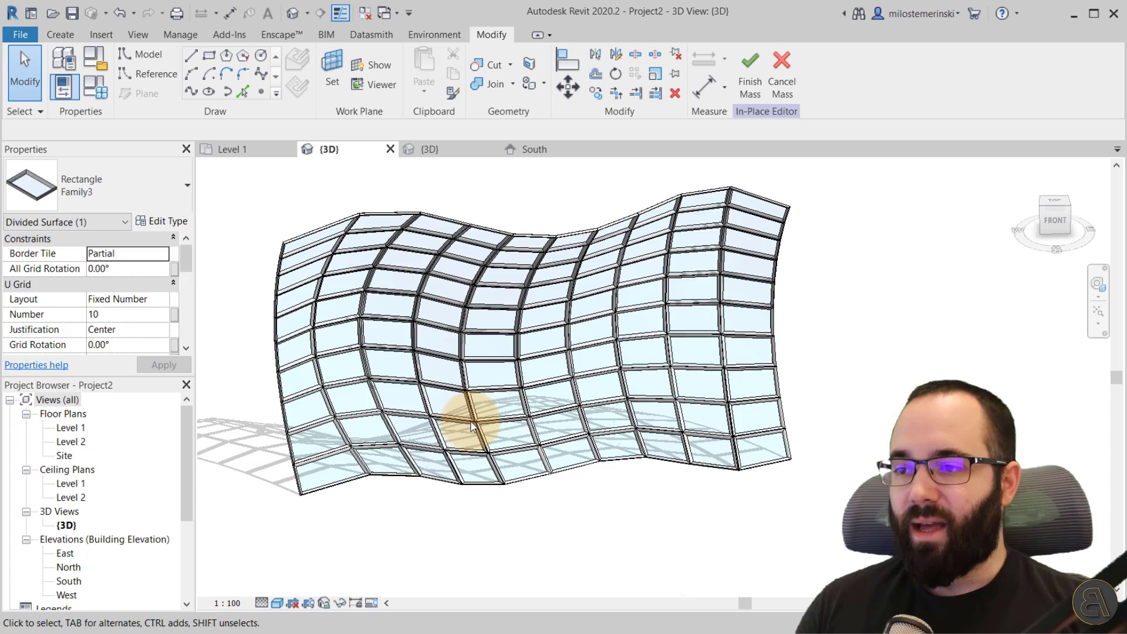
{"action": "left_click", "coordinate": [480, 401]}
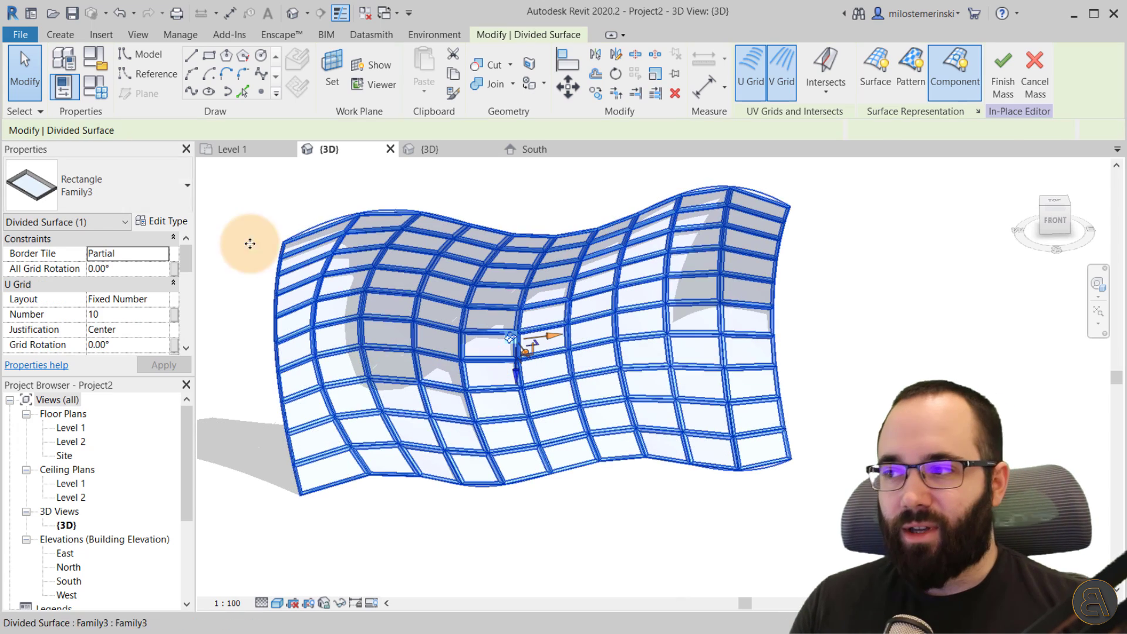
{"action": "left_click", "coordinate": [125, 188]}
{"action": "scroll", "coordinate": [85, 276], "scroll_direction": "up", "scroll_amount": 5}
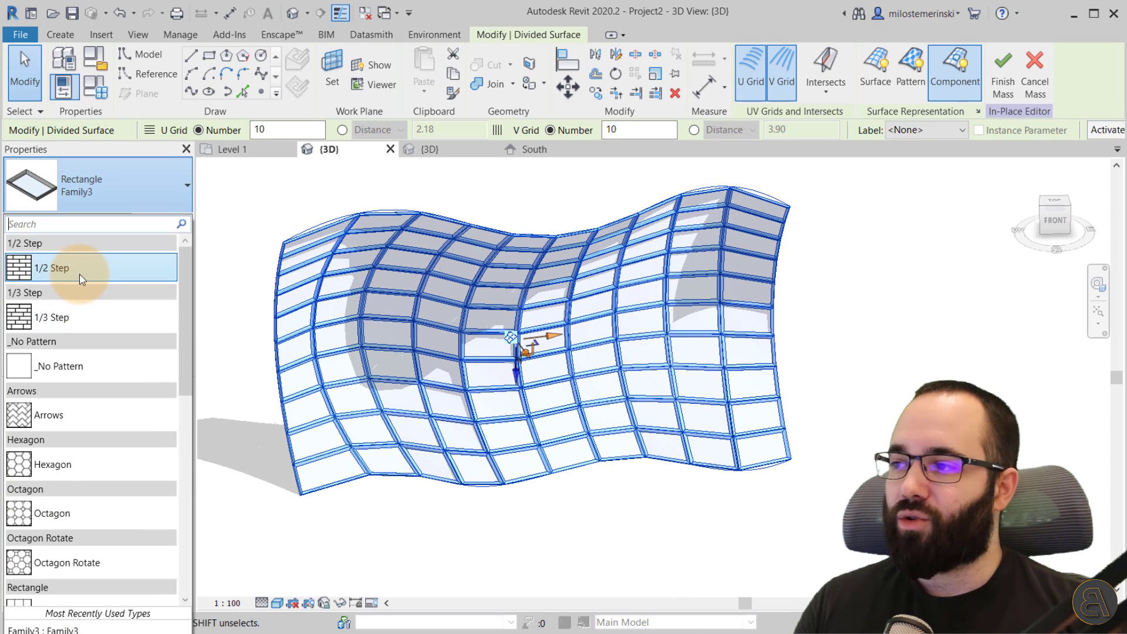
{"action": "left_click", "coordinate": [69, 366]}
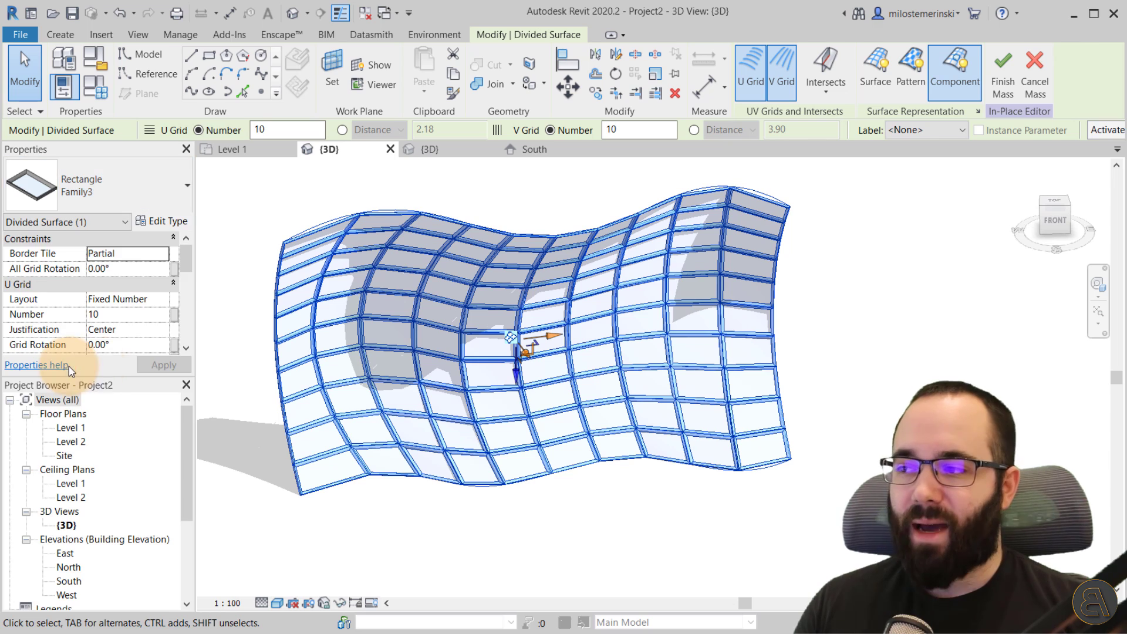
Step: Toggle the gridded surface's fill display on and off, then orbit it slightly
{"action": "left_click", "coordinate": [545, 200]}
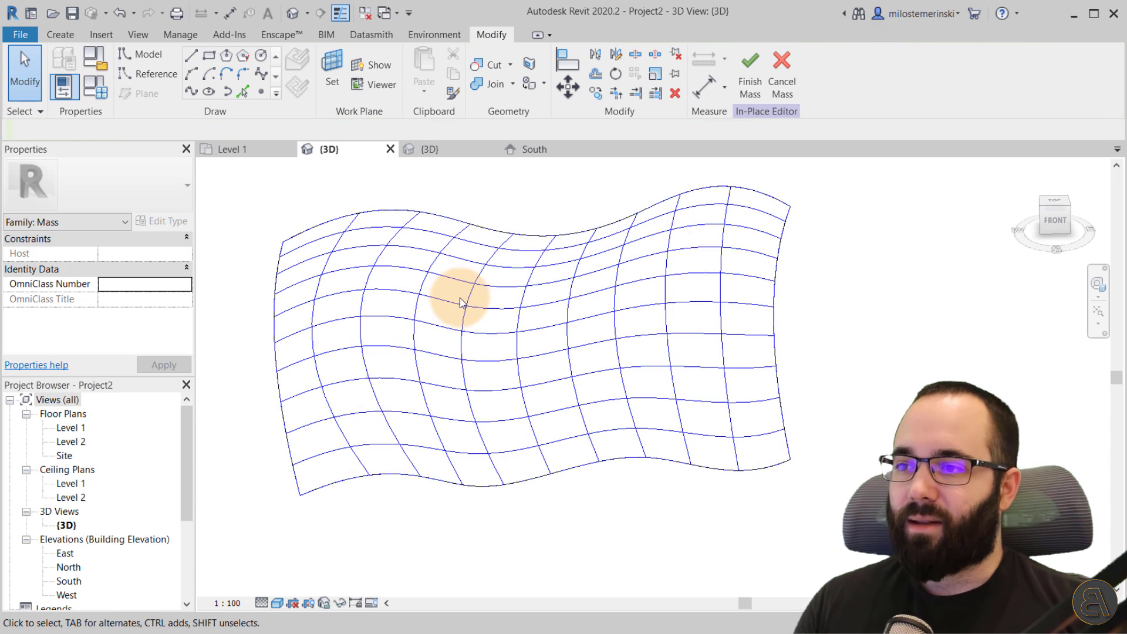
{"action": "left_click", "coordinate": [437, 325]}
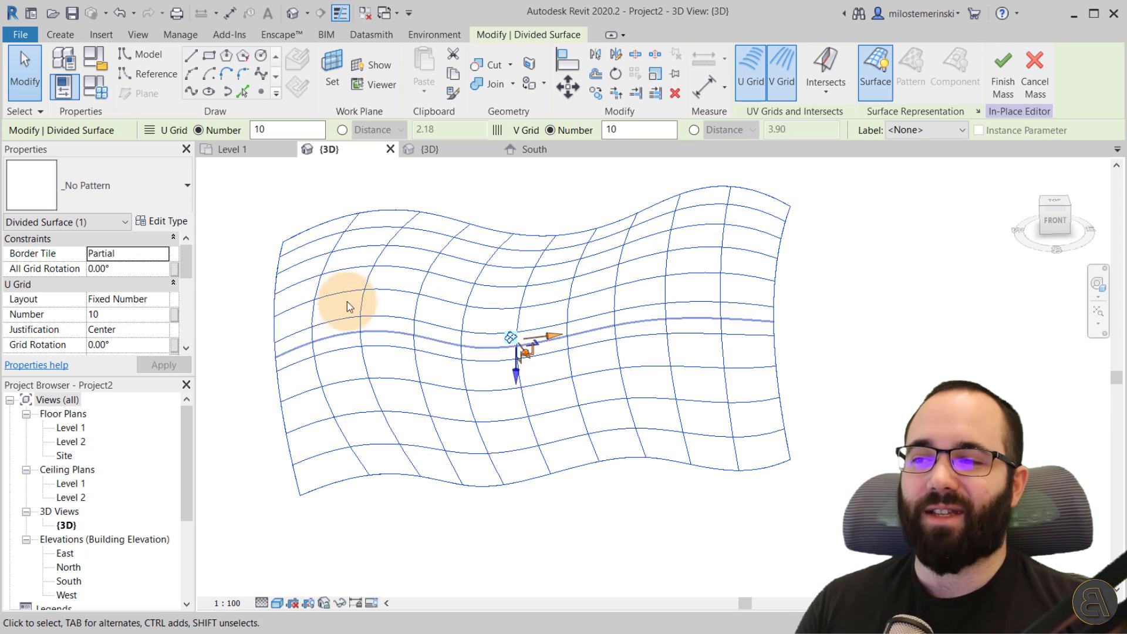
{"action": "left_click", "coordinate": [879, 97]}
{"action": "left_click", "coordinate": [877, 96]}
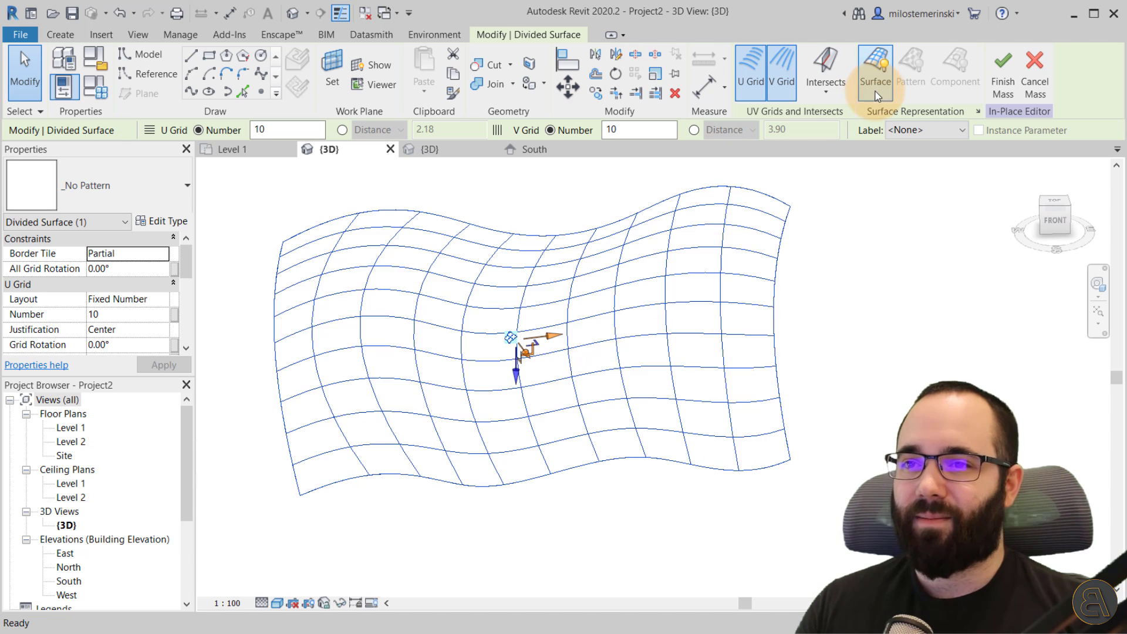
{"action": "middle_click_drag", "start_coordinate": [461, 357], "coordinate": [439, 323], "text": "shift"}
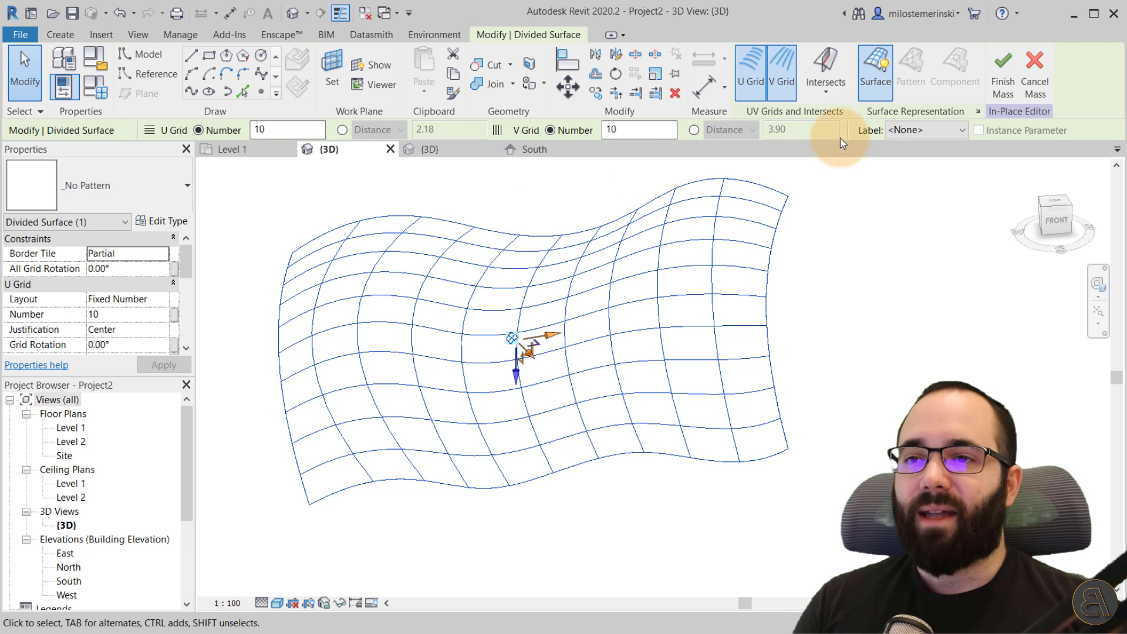
Step: Enable Nodes in Surface Representation so every grid intersection shows a node
{"action": "left_click", "coordinate": [978, 113]}
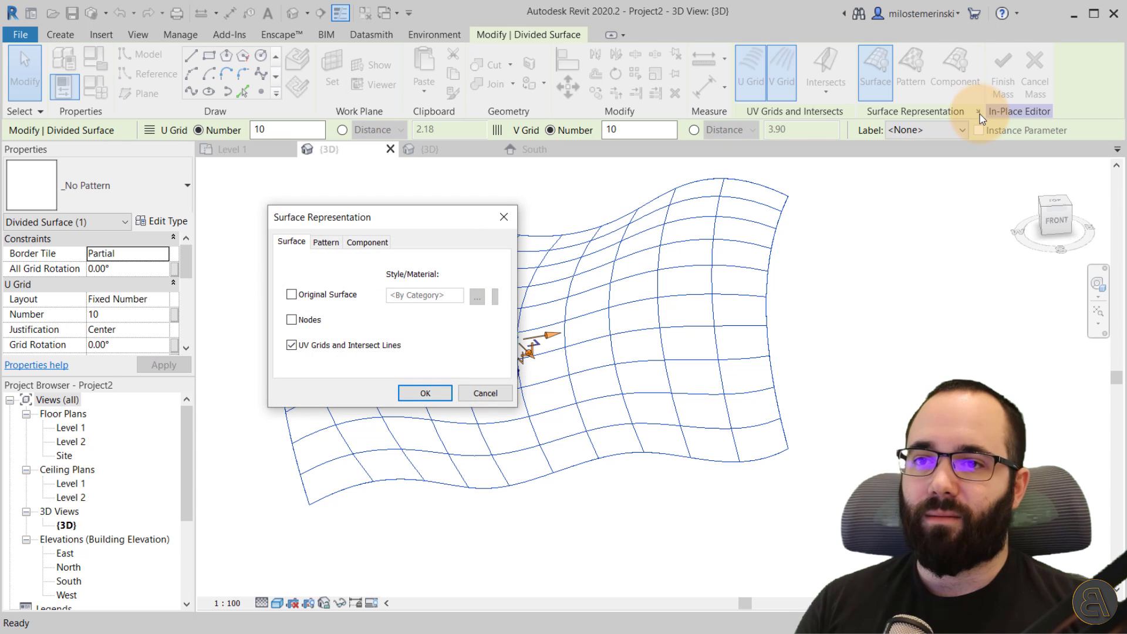
{"action": "left_click", "coordinate": [291, 320]}
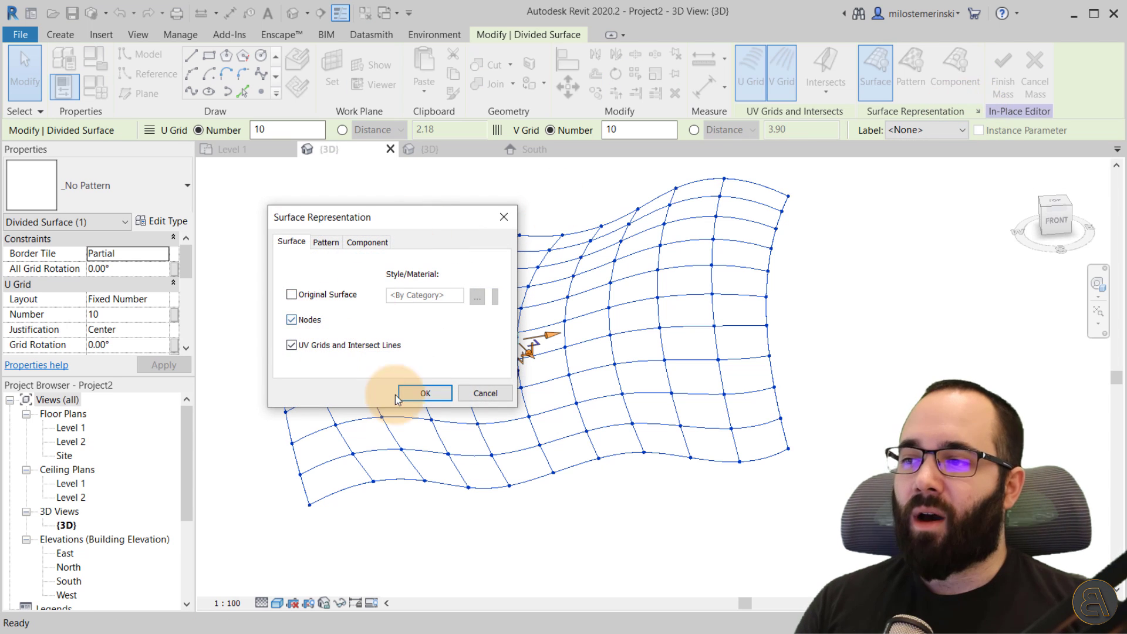
{"action": "left_click", "coordinate": [425, 393]}
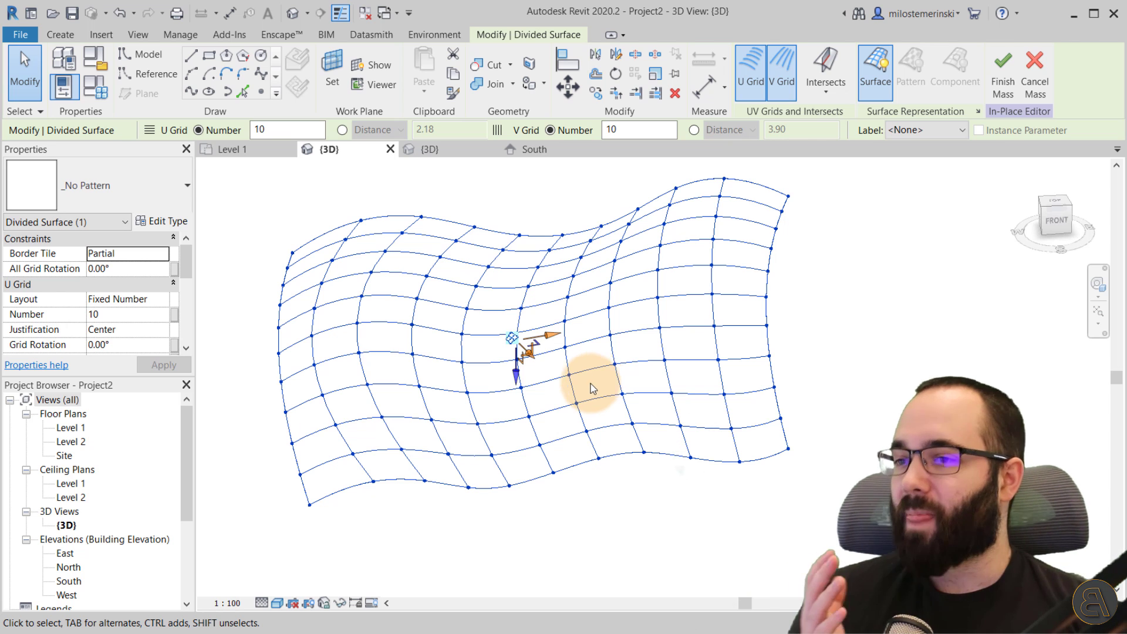
{"action": "left_click", "coordinate": [472, 199]}
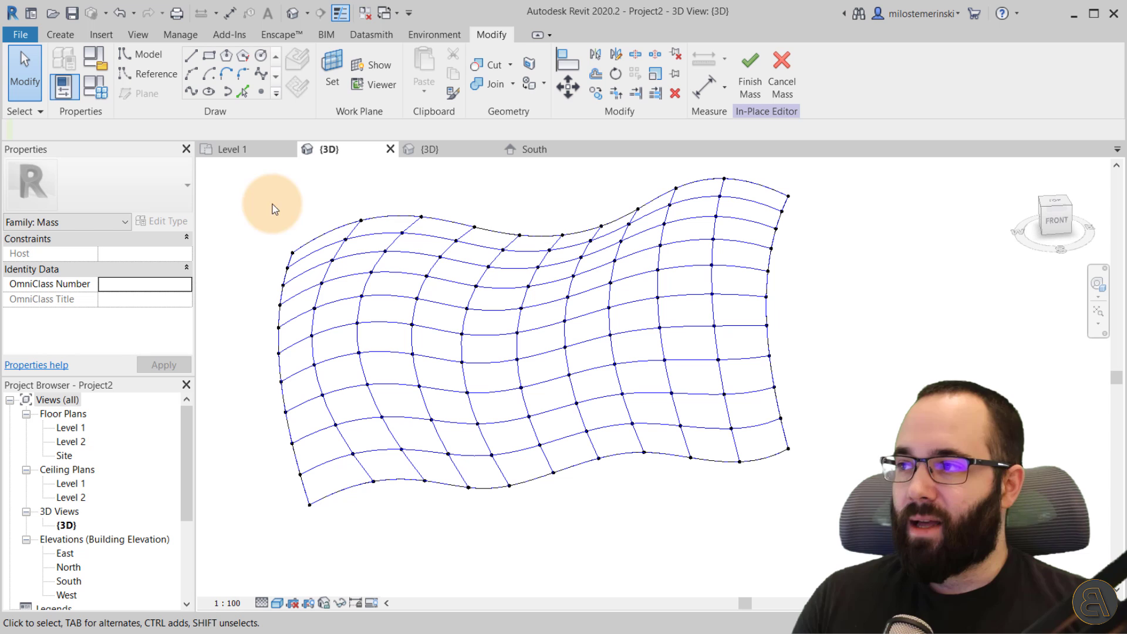
Step: Switch to the frame panel family's 3D view and shift it sideways
{"action": "left_click", "coordinate": [523, 153]}
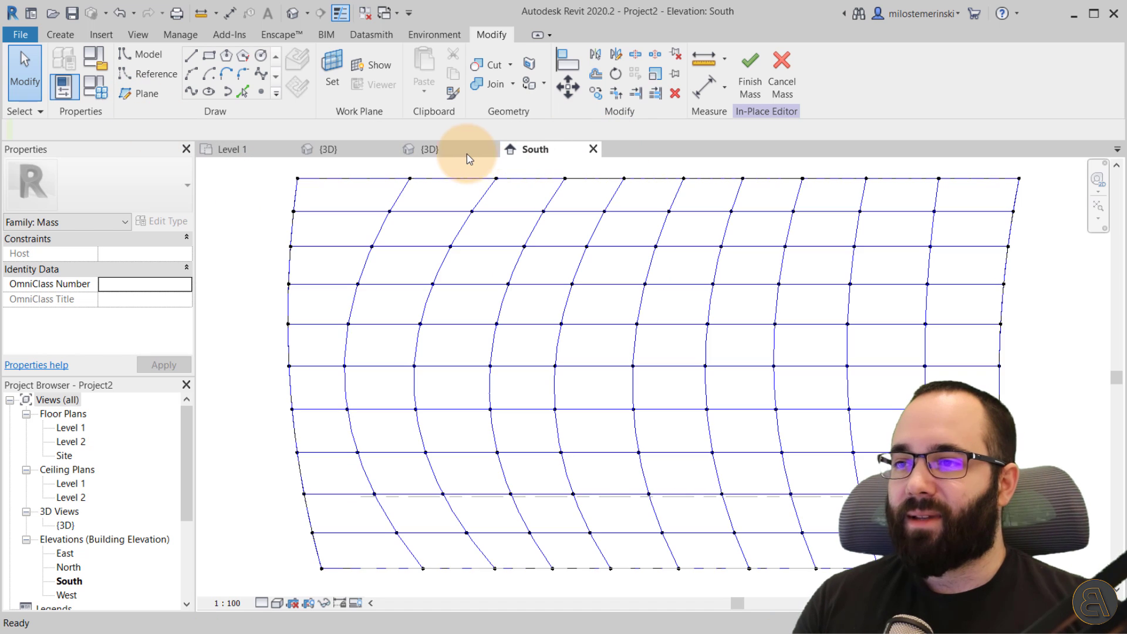
{"action": "left_click", "coordinate": [459, 154]}
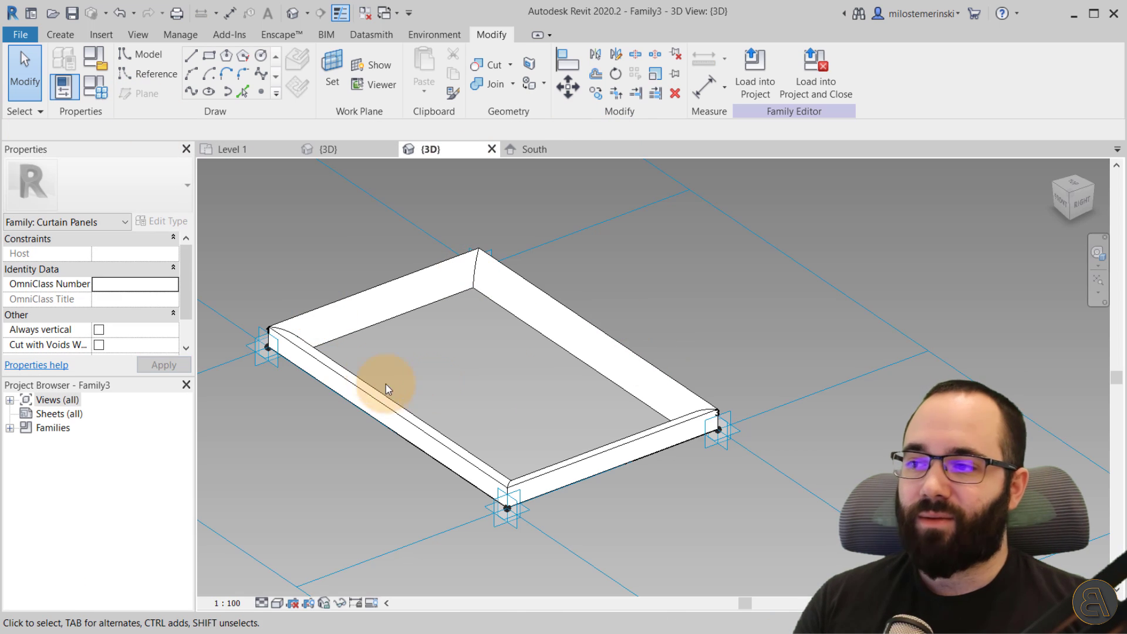
{"action": "middle_click_drag", "start_coordinate": [456, 371], "coordinate": [502, 362]}
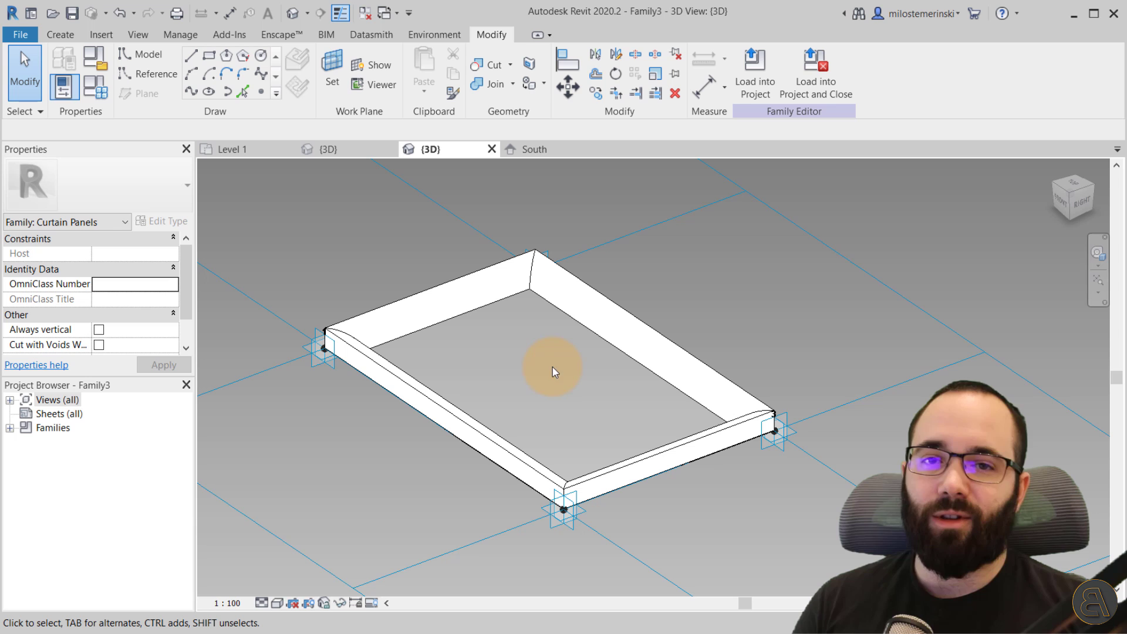
Step: Create a new family from the Metric Generic Model Adaptive template
{"action": "left_click", "coordinate": [20, 35]}
{"action": "mouse_move", "coordinate": [38, 99]}
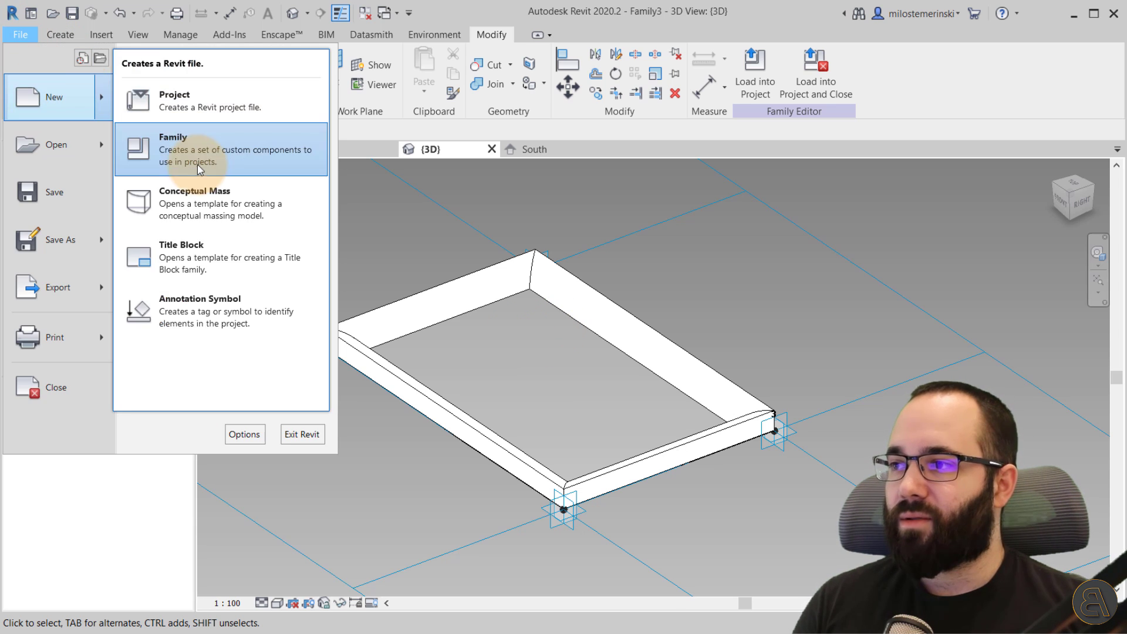
{"action": "left_click", "coordinate": [197, 164]}
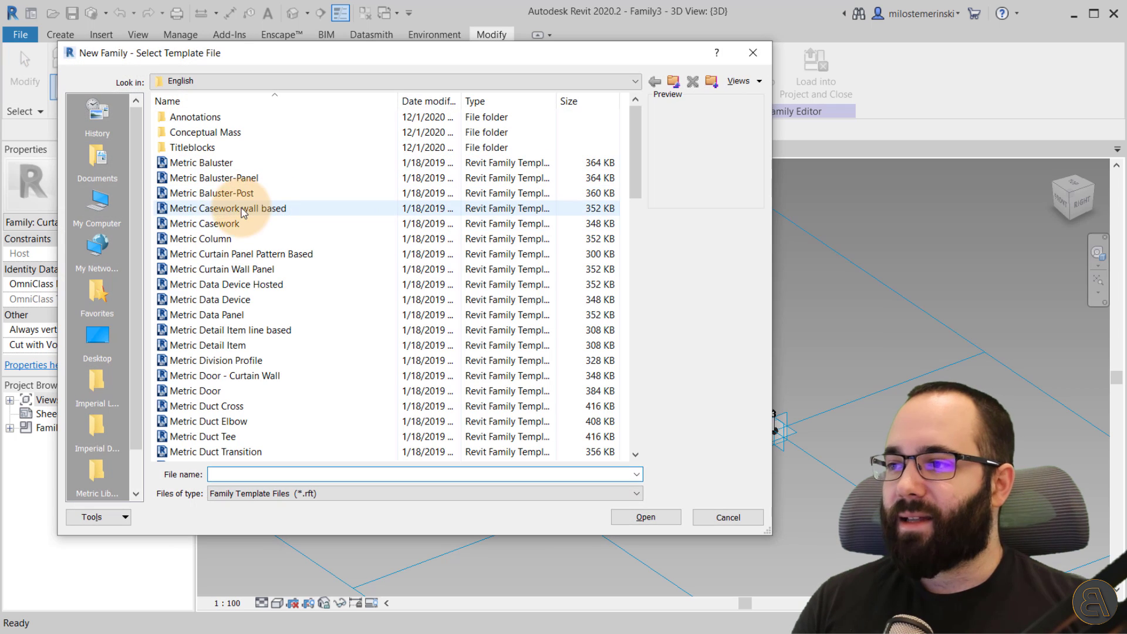
{"action": "left_click", "coordinate": [273, 256]}
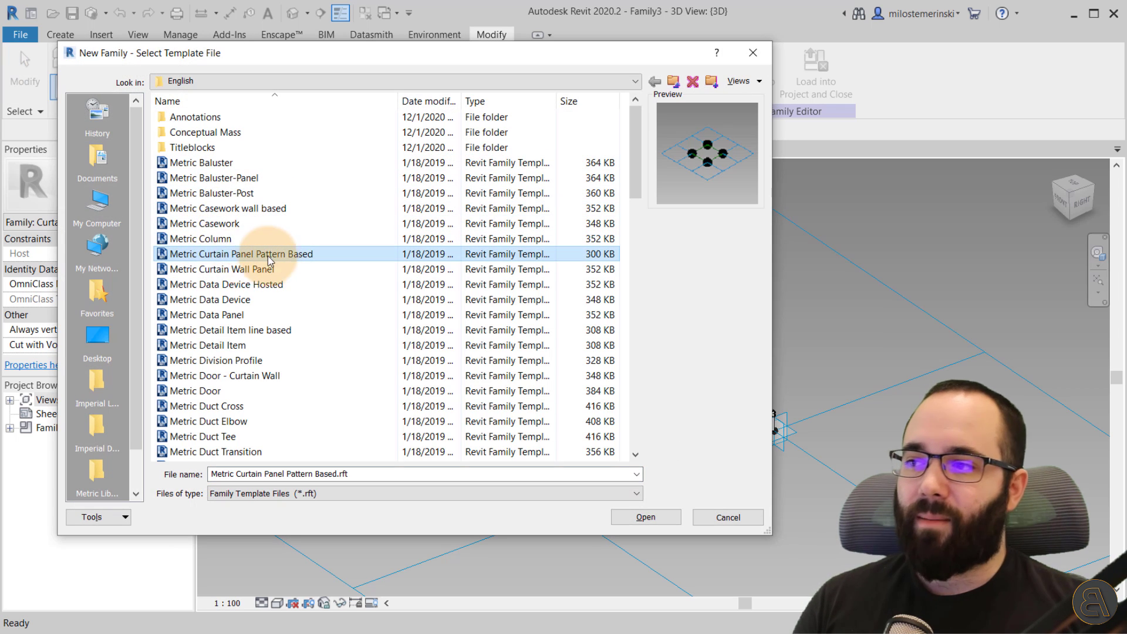
{"action": "left_click_drag", "start_coordinate": [636, 173], "coordinate": [633, 305]}
{"action": "scroll", "coordinate": [288, 223], "scroll_direction": "up", "scroll_amount": 3}
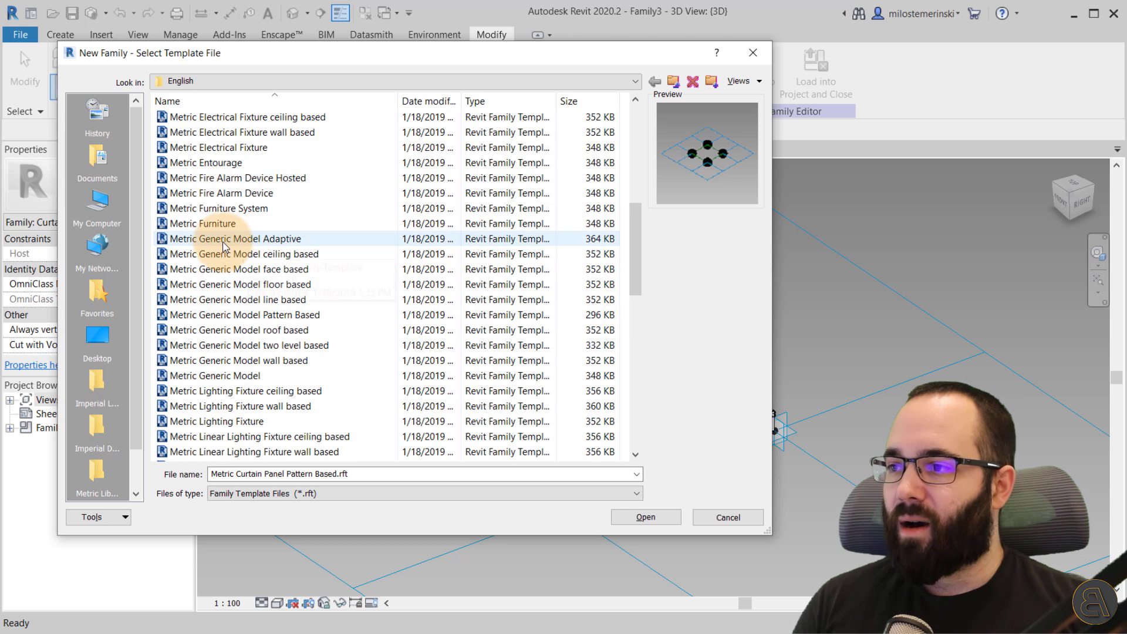
{"action": "left_click", "coordinate": [226, 241]}
{"action": "left_click", "coordinate": [666, 511]}
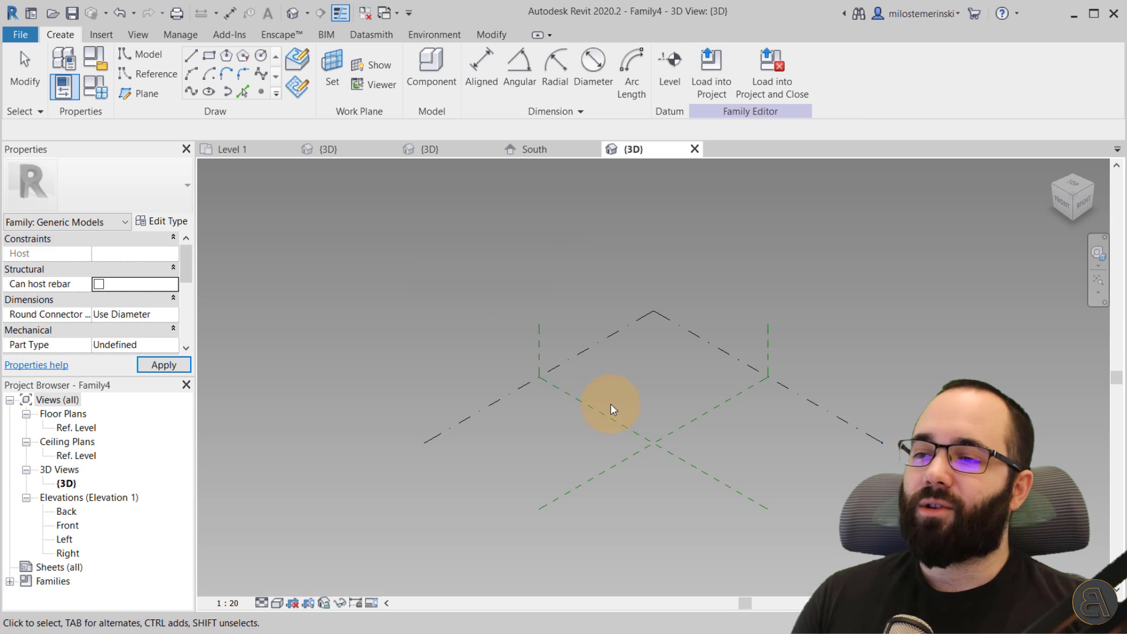
Step: Place three reference points and make them adaptive points 1, 2 and 3
{"action": "scroll", "coordinate": [629, 377], "scroll_direction": "up", "scroll_amount": 3}
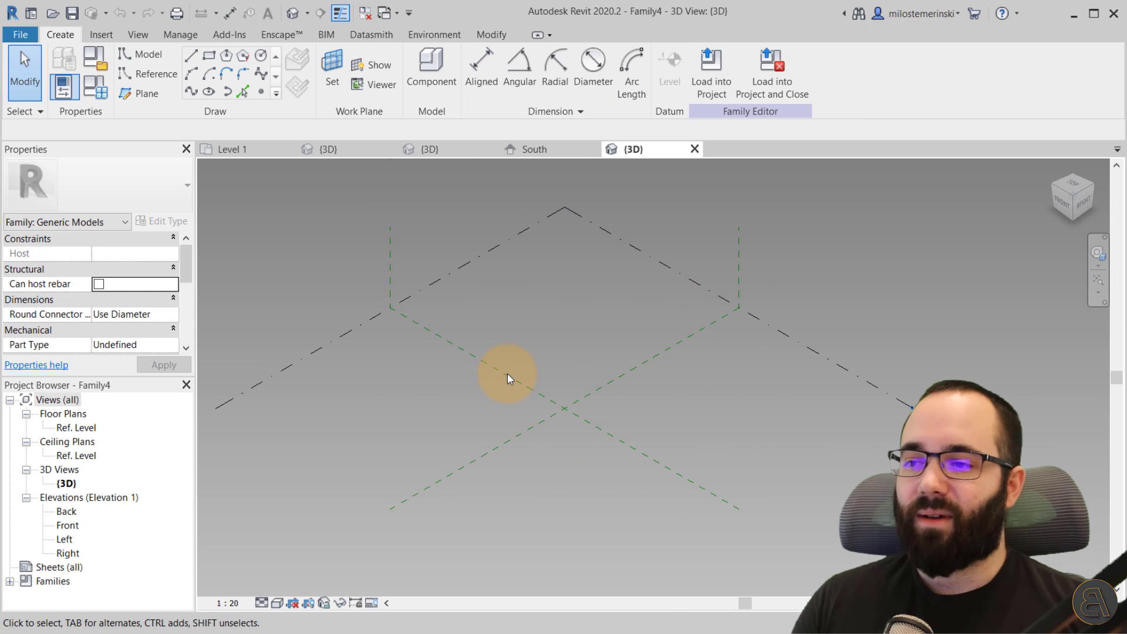
{"action": "middle_click_drag", "start_coordinate": [580, 357], "coordinate": [581, 395]}
{"action": "middle_click_drag", "start_coordinate": [558, 440], "coordinate": [528, 413], "text": "shift"}
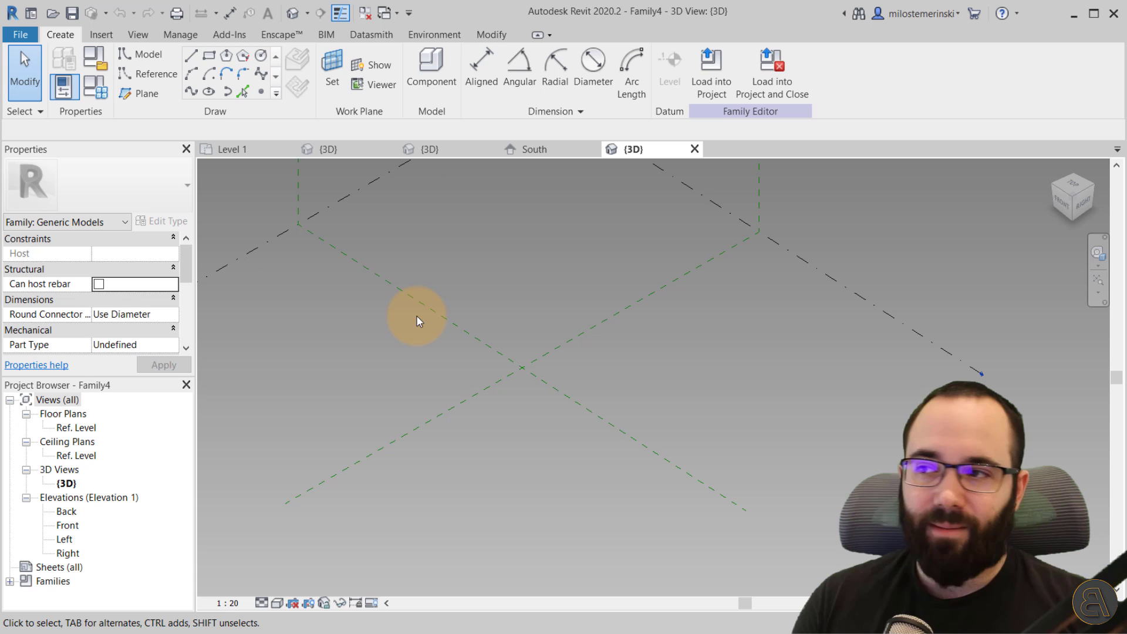
{"action": "left_click", "coordinate": [261, 91]}
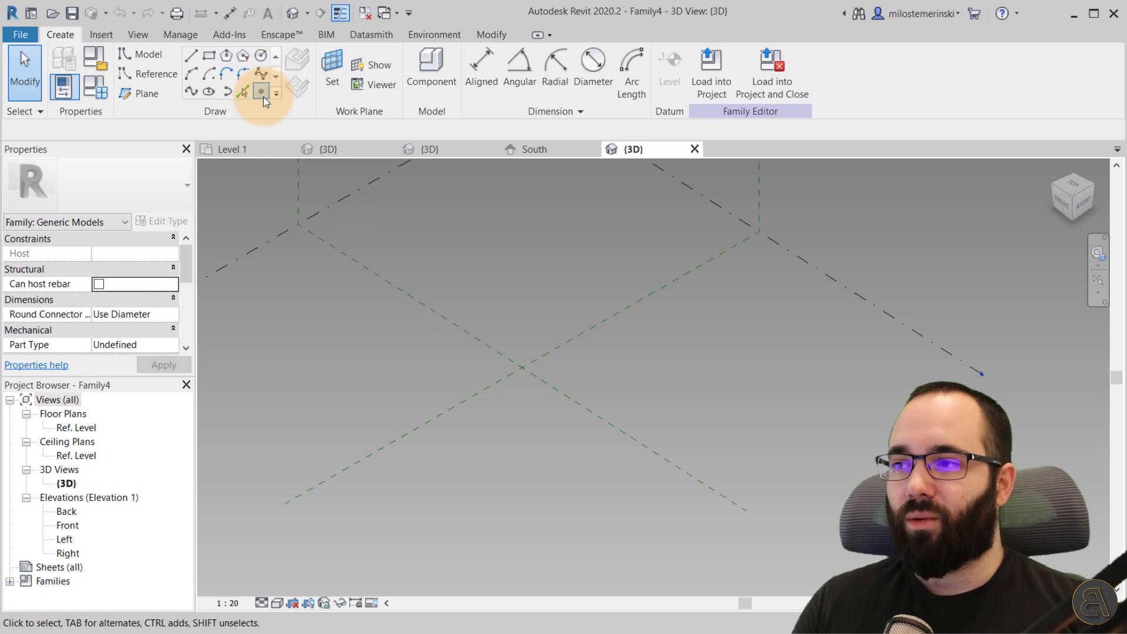
{"action": "left_click", "coordinate": [356, 380]}
{"action": "left_click", "coordinate": [535, 262]}
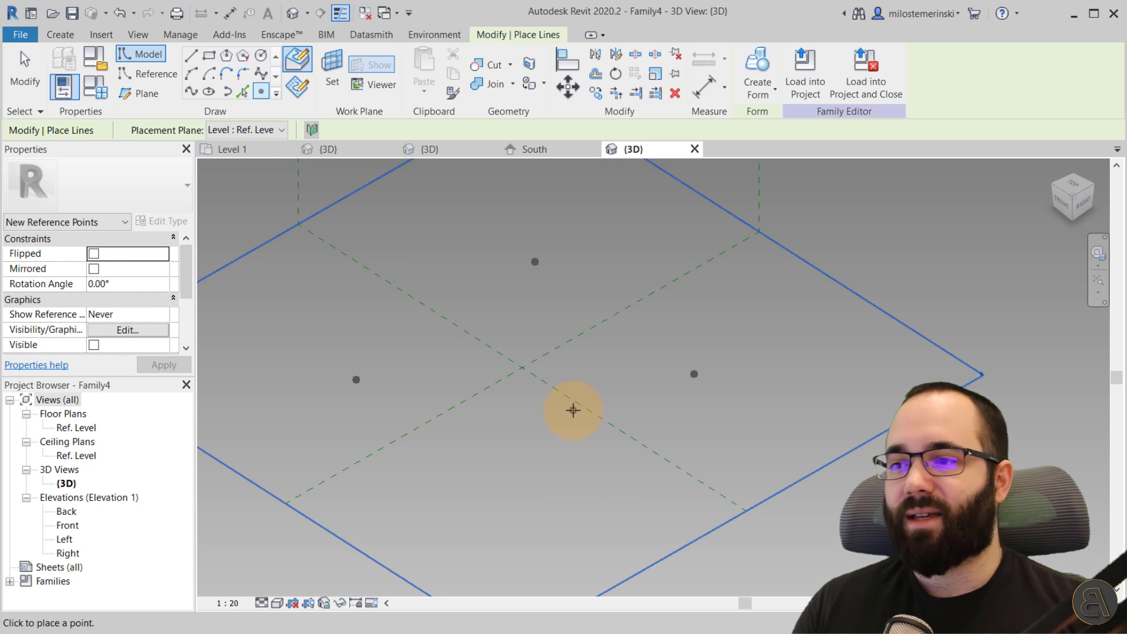
{"action": "key", "text": "Escape"}
{"action": "left_click_drag", "start_coordinate": [256, 215], "coordinate": [773, 470]}
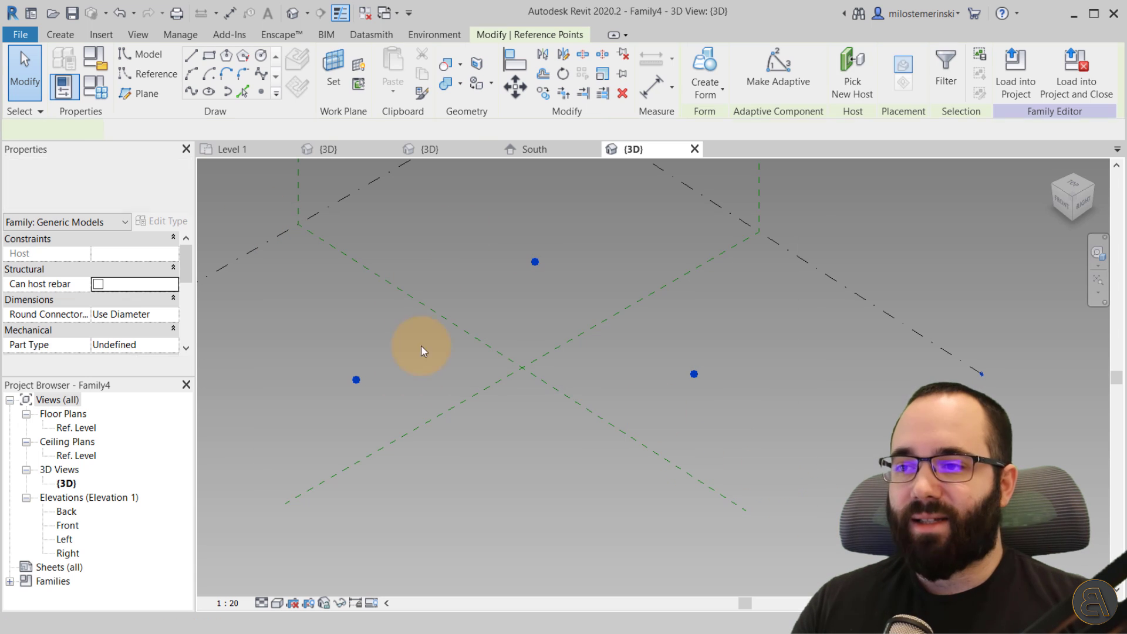
{"action": "left_click", "coordinate": [775, 73]}
{"action": "left_click", "coordinate": [536, 321]}
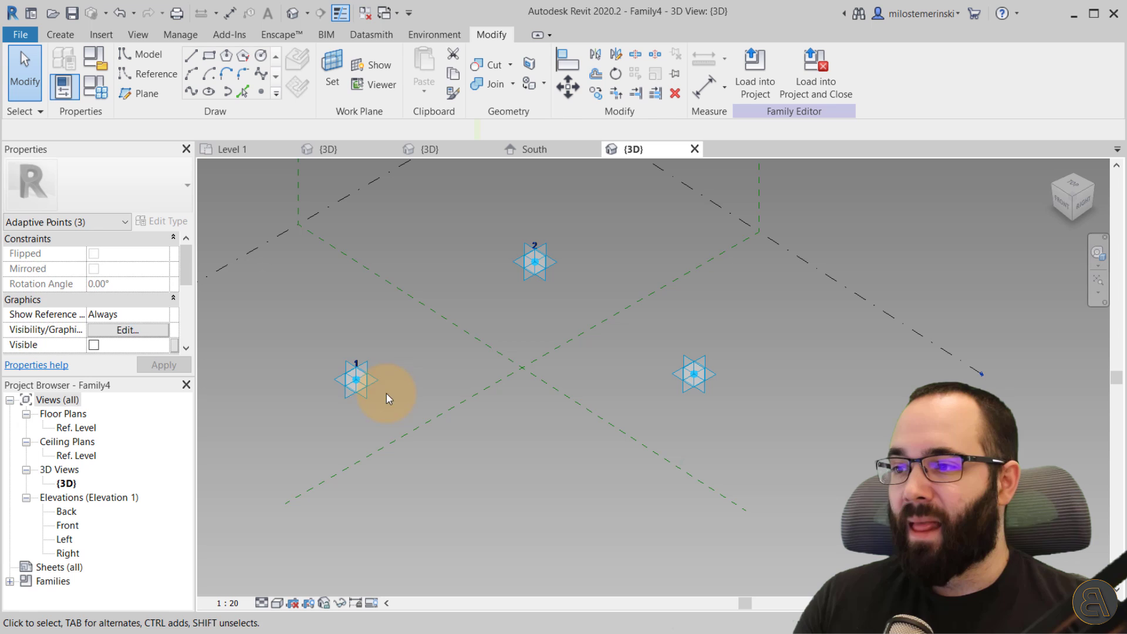
Step: Draw a spline through adaptive points 1 and 2
{"action": "left_click", "coordinate": [694, 379]}
{"action": "left_click", "coordinate": [689, 408]}
{"action": "scroll", "coordinate": [709, 395], "scroll_direction": "up", "scroll_amount": 1}
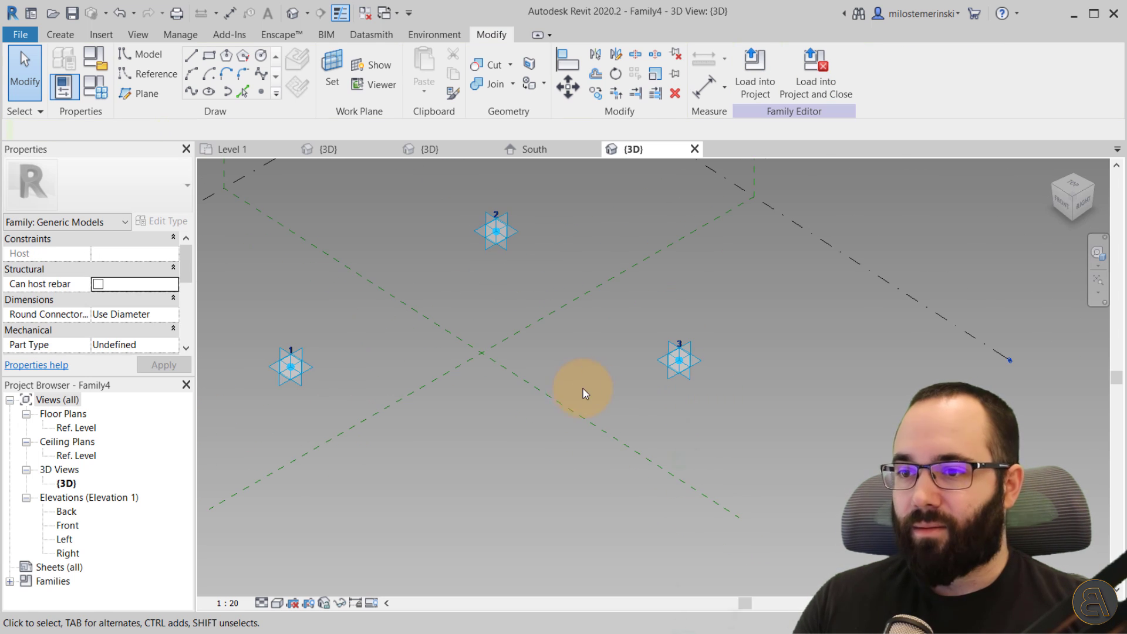
{"action": "middle_click_drag", "start_coordinate": [488, 366], "coordinate": [395, 389]}
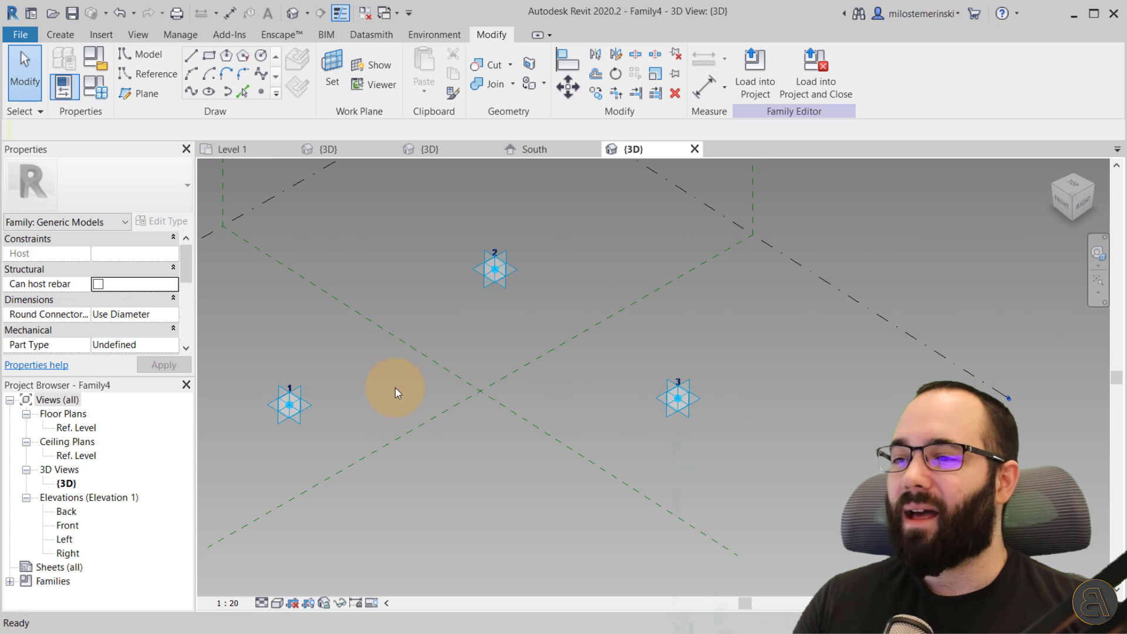
{"action": "scroll", "coordinate": [396, 390], "scroll_direction": "down", "scroll_amount": 1}
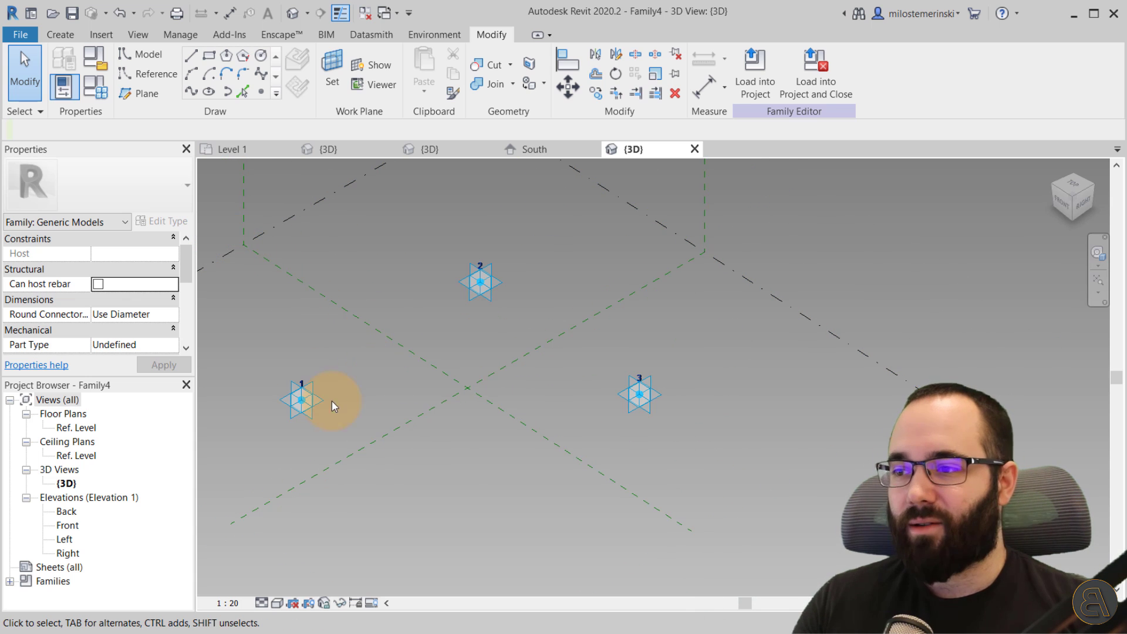
{"action": "middle_click_drag", "start_coordinate": [332, 405], "coordinate": [543, 465]}
{"action": "key", "text": "super"}
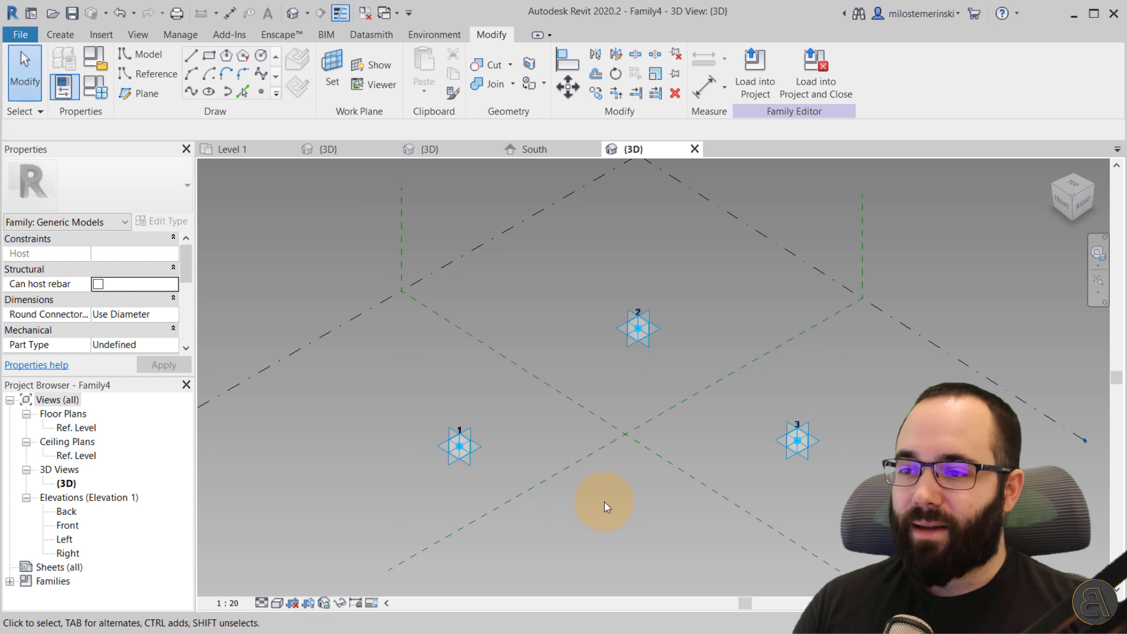
{"action": "middle_click_drag", "start_coordinate": [605, 502], "coordinate": [693, 491], "text": "shift"}
{"action": "left_click_drag", "start_coordinate": [451, 306], "coordinate": [574, 536]}
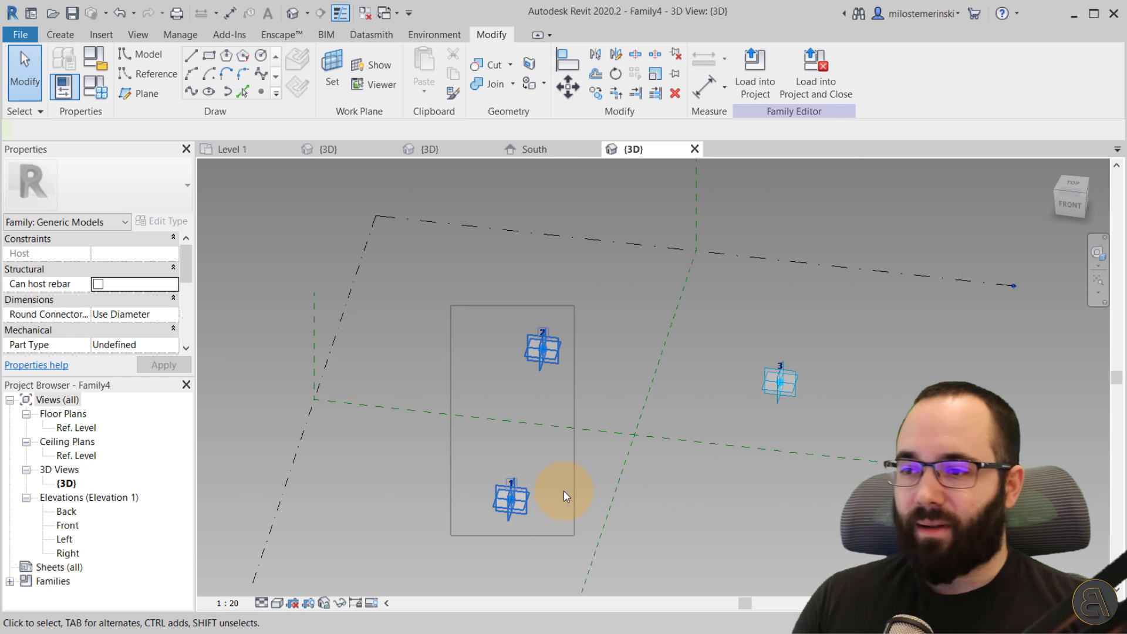
{"action": "left_click", "coordinate": [192, 91]}
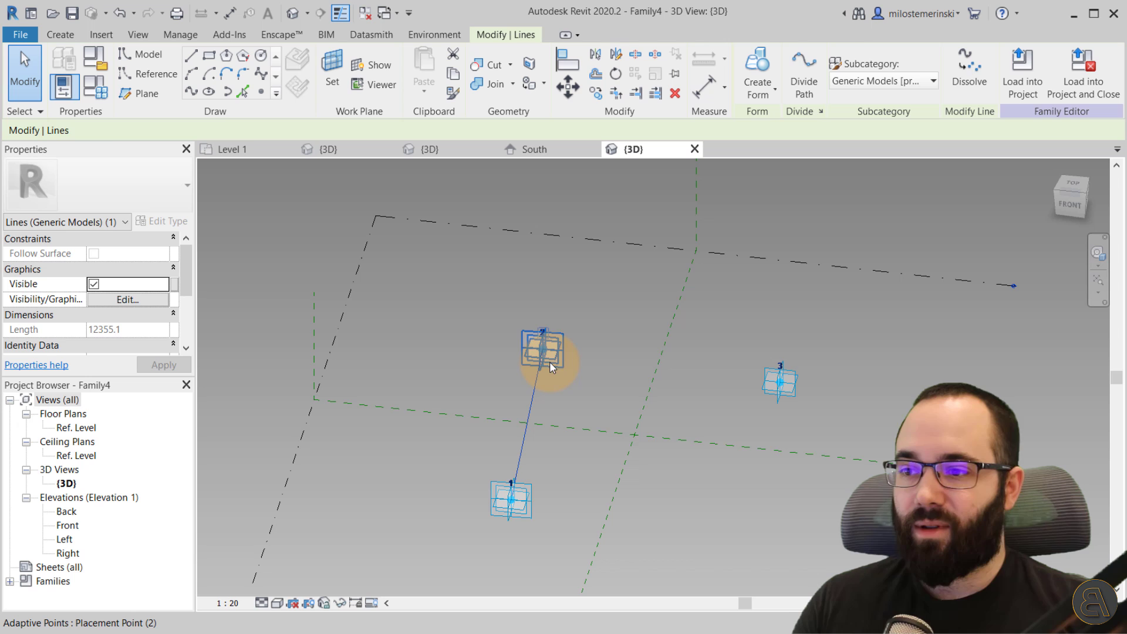
Step: Reposition adaptive point 2 and set the 1–2 line as a reference line
{"action": "mouse_move", "coordinate": [542, 350]}
{"action": "left_mouse_down"}
{"action": "mouse_move", "coordinate": [564, 315]}
{"action": "mouse_move", "coordinate": [543, 326]}
{"action": "mouse_move", "coordinate": [539, 371]}
{"action": "mouse_move", "coordinate": [533, 336]}
{"action": "left_mouse_up"}
{"action": "left_click_drag", "start_coordinate": [516, 382], "coordinate": [524, 346]}
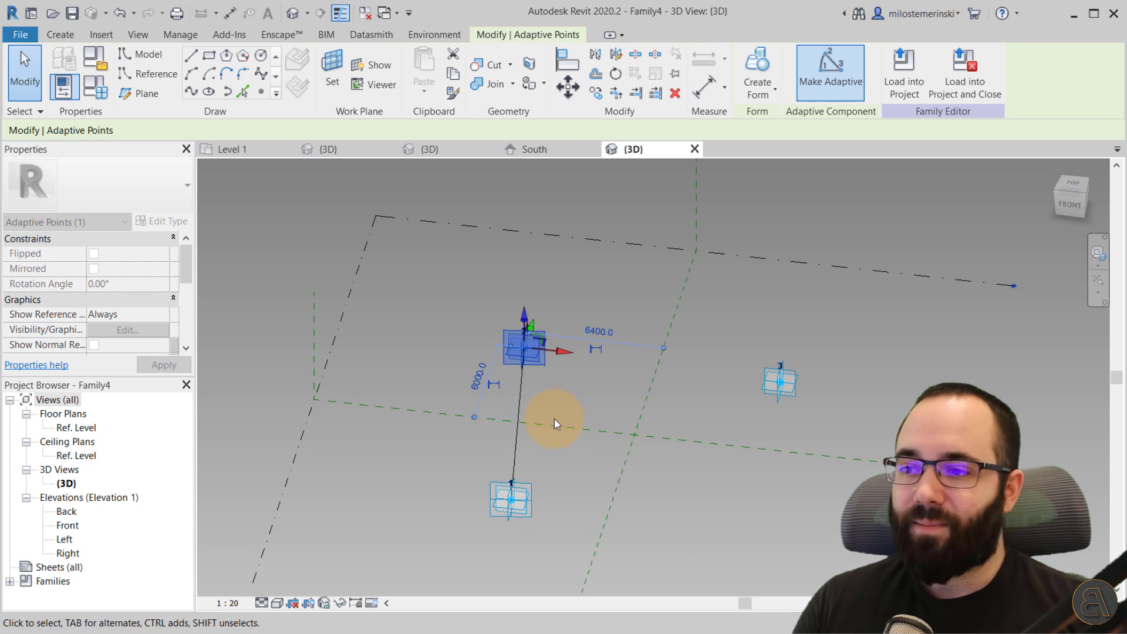
{"action": "left_click", "coordinate": [544, 389]}
{"action": "left_click", "coordinate": [518, 395]}
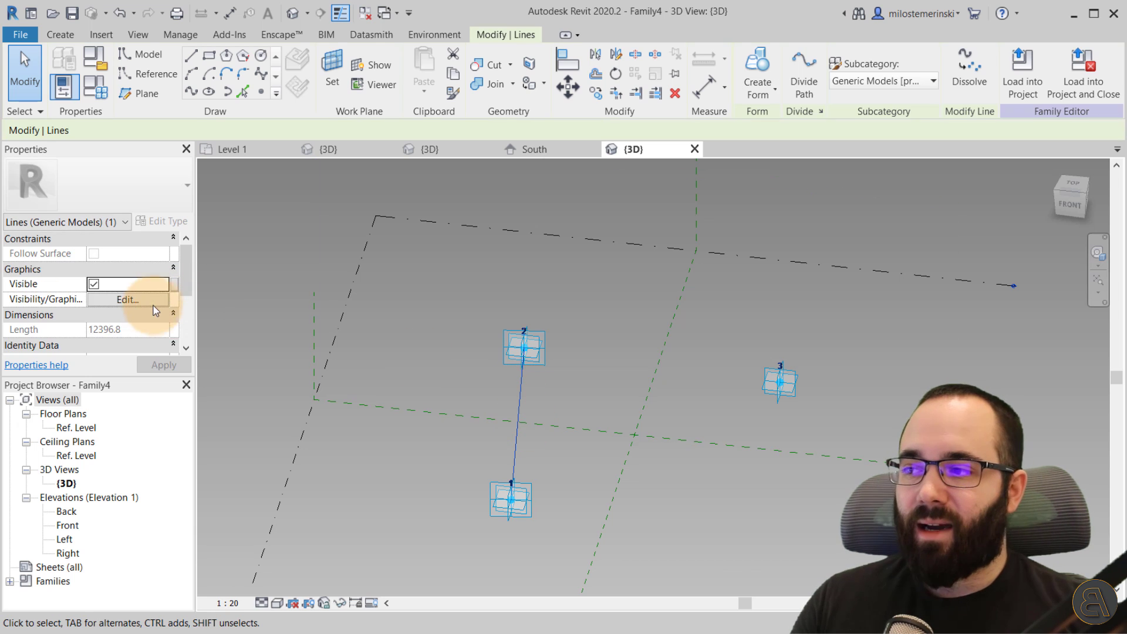
{"action": "scroll", "coordinate": [101, 310], "scroll_direction": "down", "scroll_amount": 2}
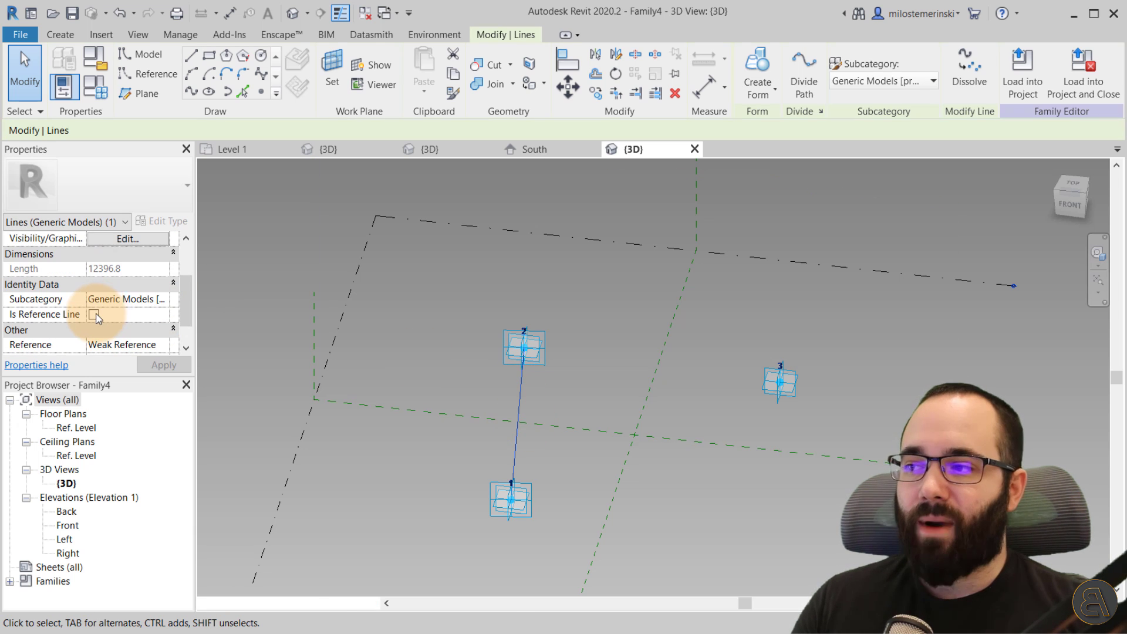
{"action": "left_click", "coordinate": [96, 314]}
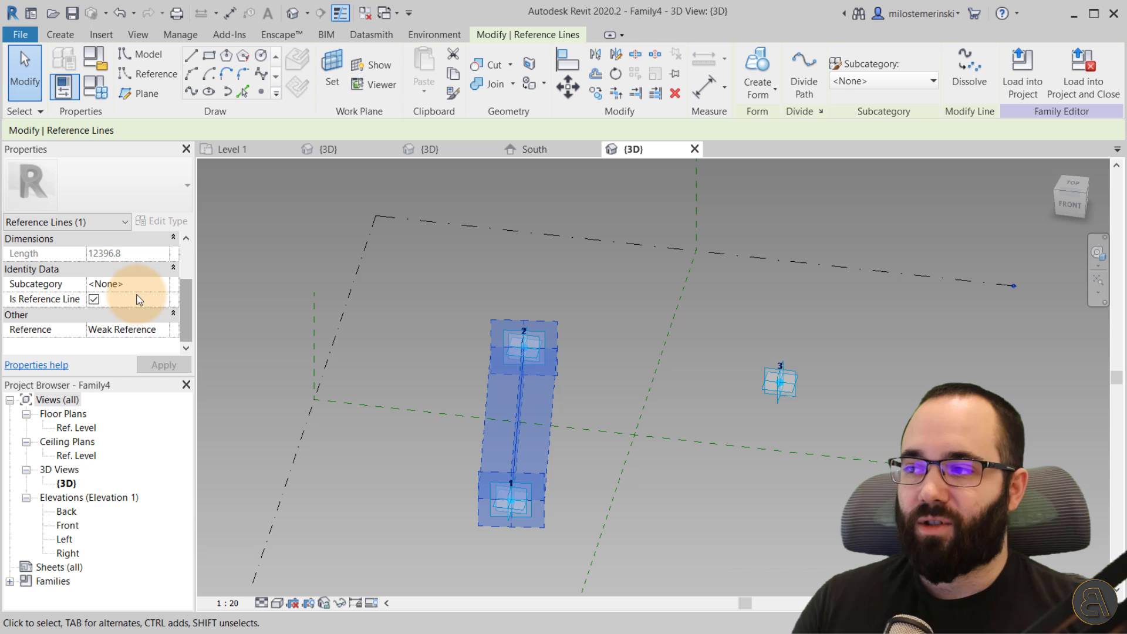
Step: Draw a spline through adaptive points 2 and 3 and make it a reference line
{"action": "left_click", "coordinate": [452, 349]}
{"action": "middle_click_drag", "start_coordinate": [436, 343], "coordinate": [396, 309], "text": "shift"}
{"action": "left_click_drag", "start_coordinate": [372, 254], "coordinate": [625, 532]}
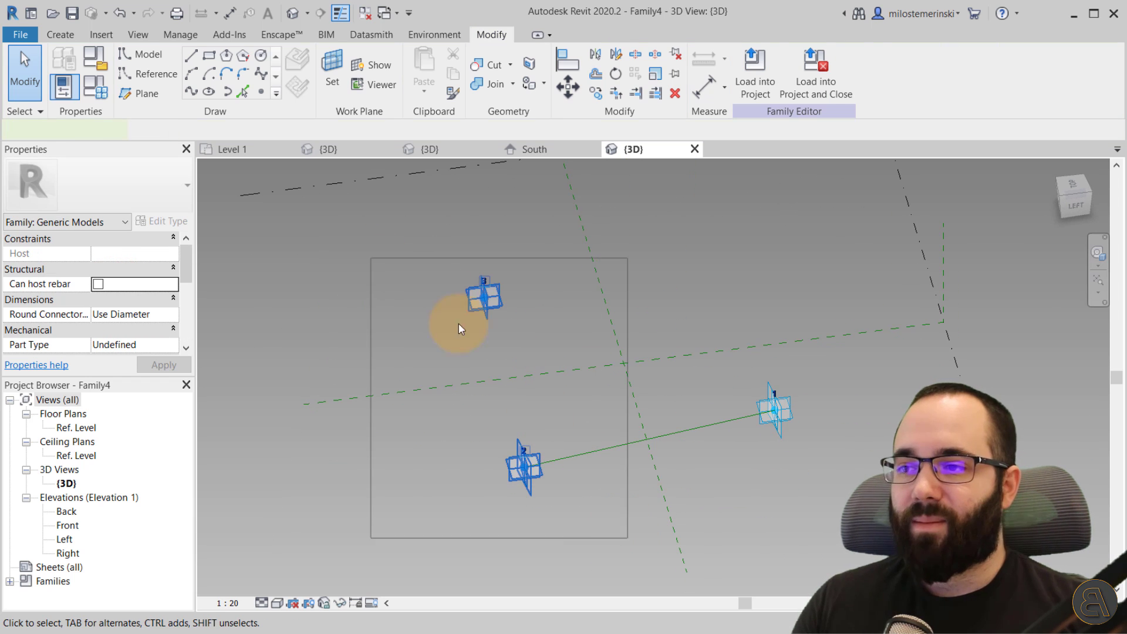
{"action": "left_click", "coordinate": [189, 92]}
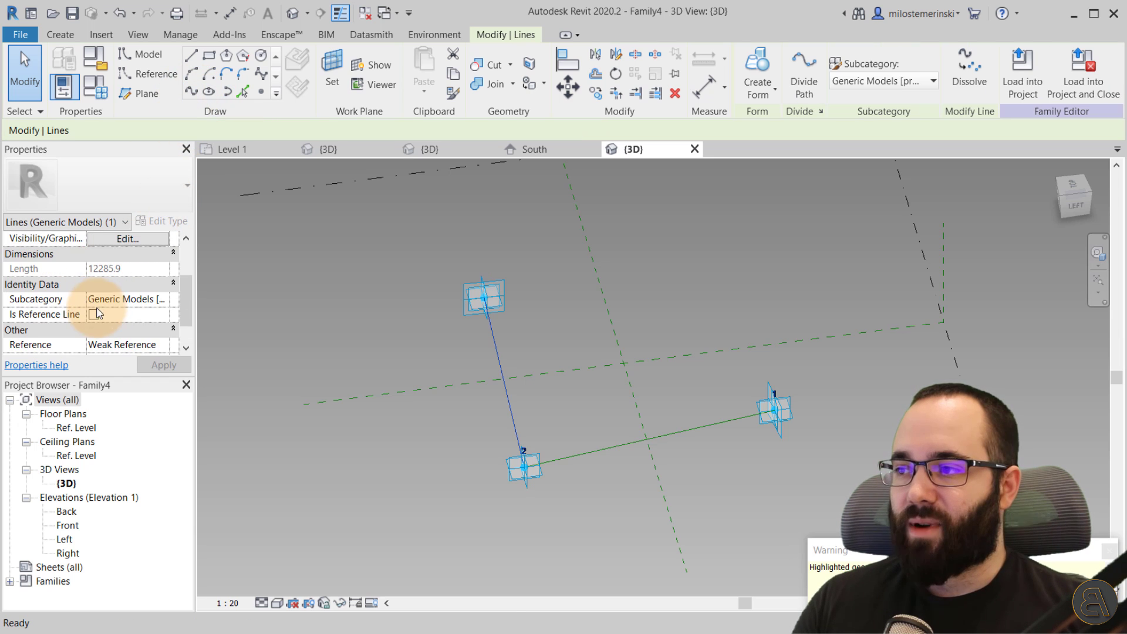
{"action": "left_click", "coordinate": [94, 308]}
Step: Add the edge joining adaptive points 1 and 3 as a reference line
{"action": "middle_click_drag", "start_coordinate": [492, 395], "coordinate": [597, 470], "text": "shift"}
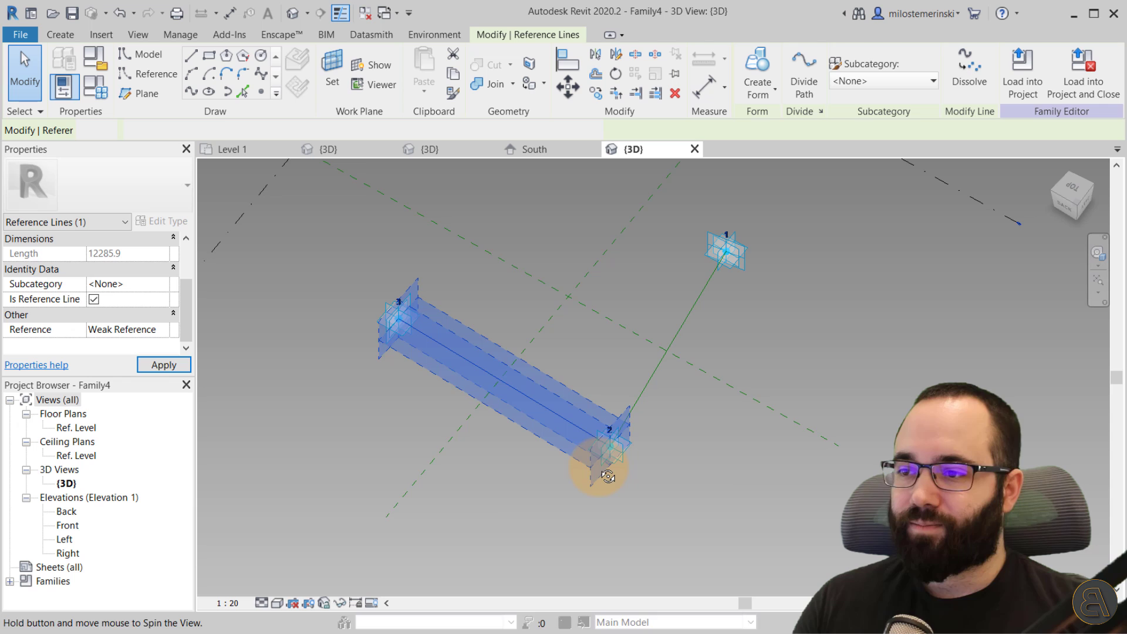
{"action": "left_click_drag", "start_coordinate": [290, 221], "coordinate": [819, 353]}
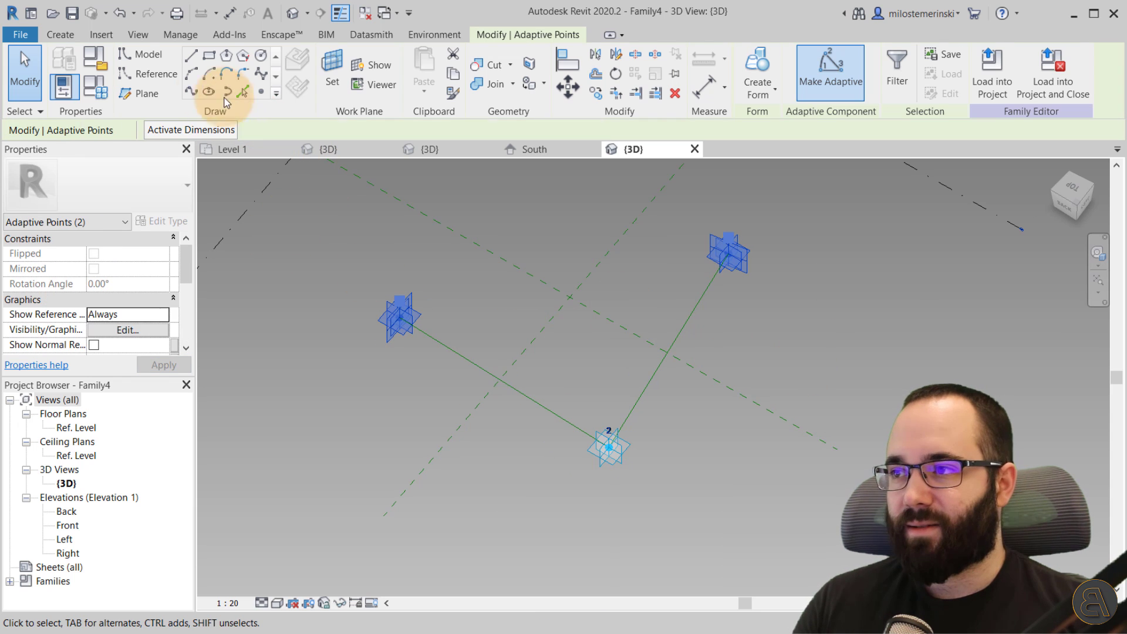
{"action": "left_click", "coordinate": [191, 91]}
{"action": "scroll", "coordinate": [123, 311], "scroll_direction": "down", "scroll_amount": 3}
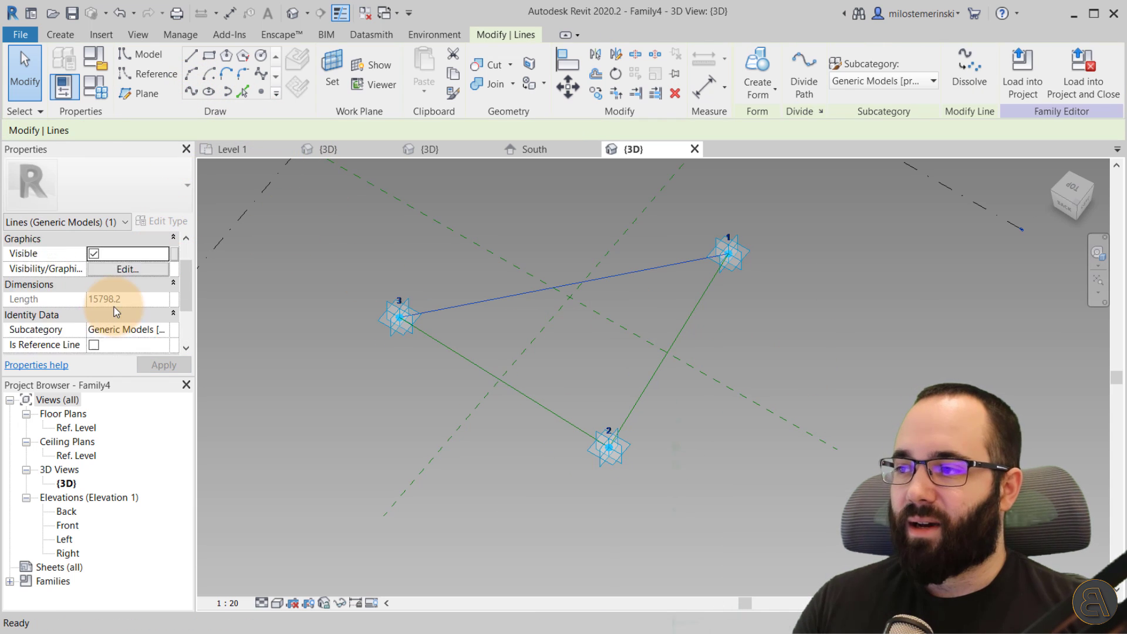
{"action": "left_click", "coordinate": [93, 311]}
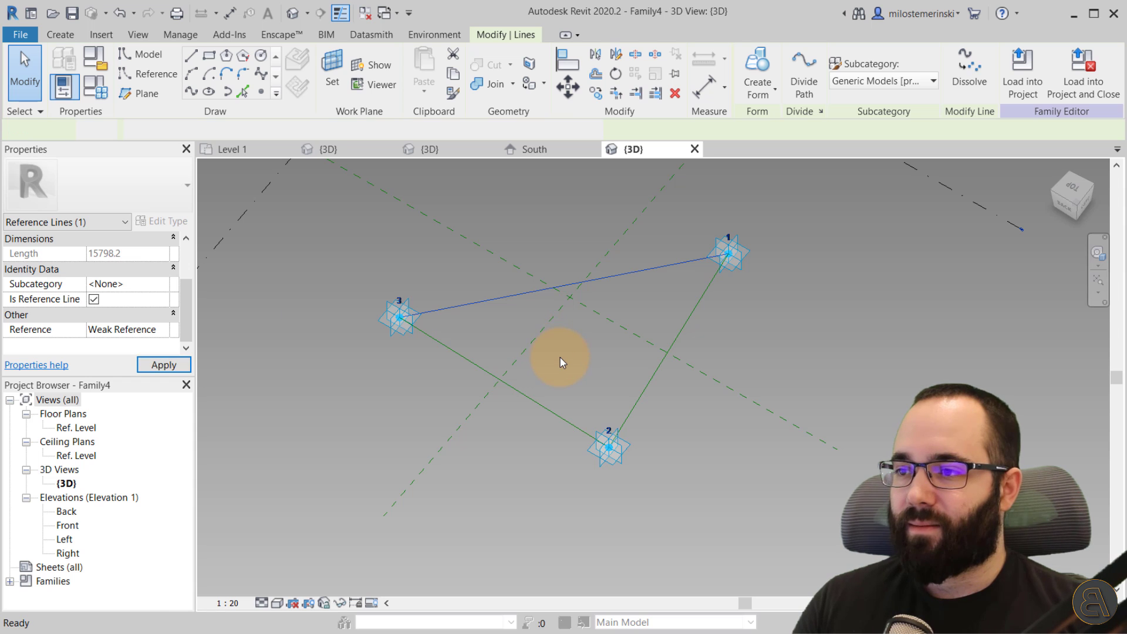
Step: Select all three reference lines and extrude them into a solid triangular form
{"action": "left_click", "coordinate": [481, 420]}
{"action": "middle_click_drag", "start_coordinate": [482, 419], "coordinate": [495, 396], "text": "shift"}
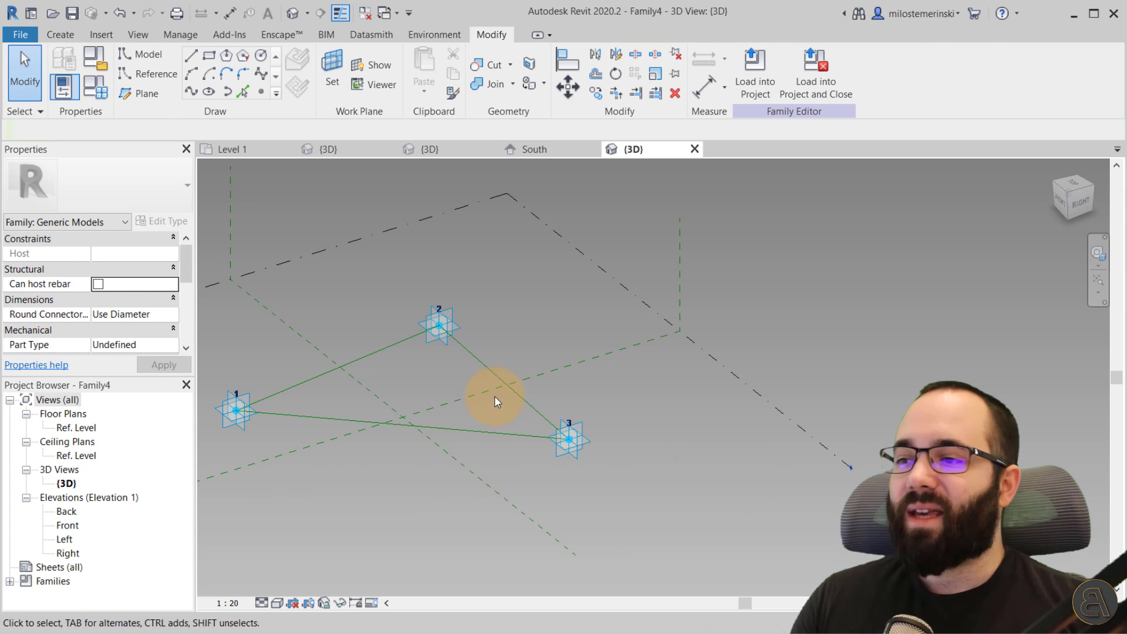
{"action": "key", "text": "Tab"}
{"action": "left_click", "coordinate": [428, 424]}
{"action": "middle_click_drag", "start_coordinate": [753, 382], "coordinate": [687, 464], "text": "shift"}
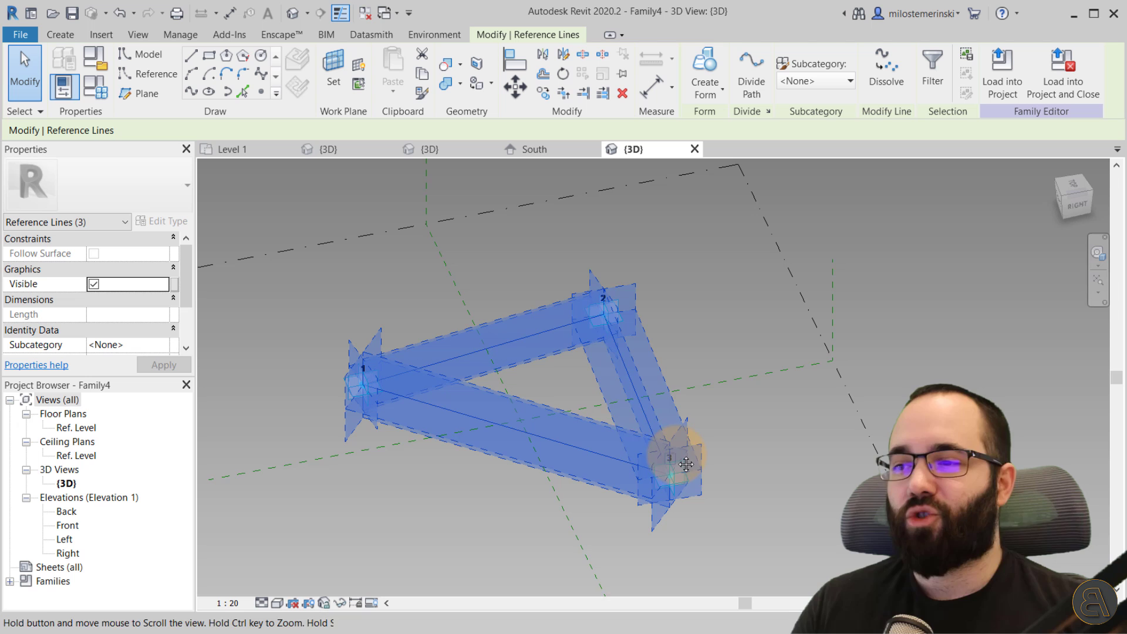
{"action": "left_click", "coordinate": [572, 392]}
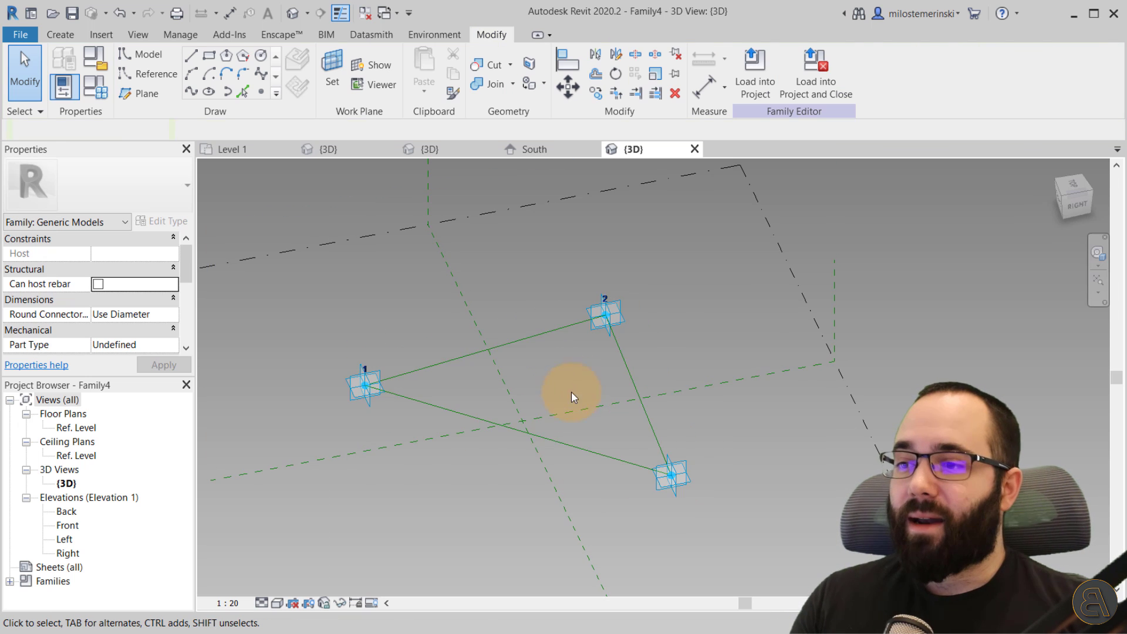
{"action": "key", "text": "Tab"}
{"action": "left_click", "coordinate": [553, 441]}
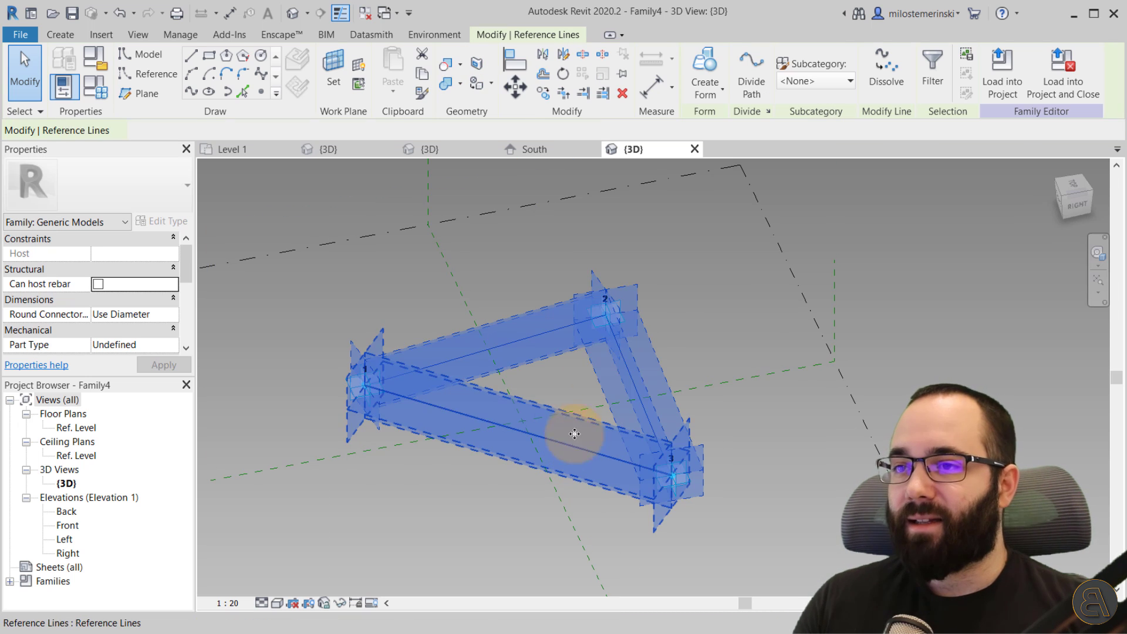
{"action": "left_click", "coordinate": [710, 79]}
{"action": "left_click", "coordinate": [411, 540]}
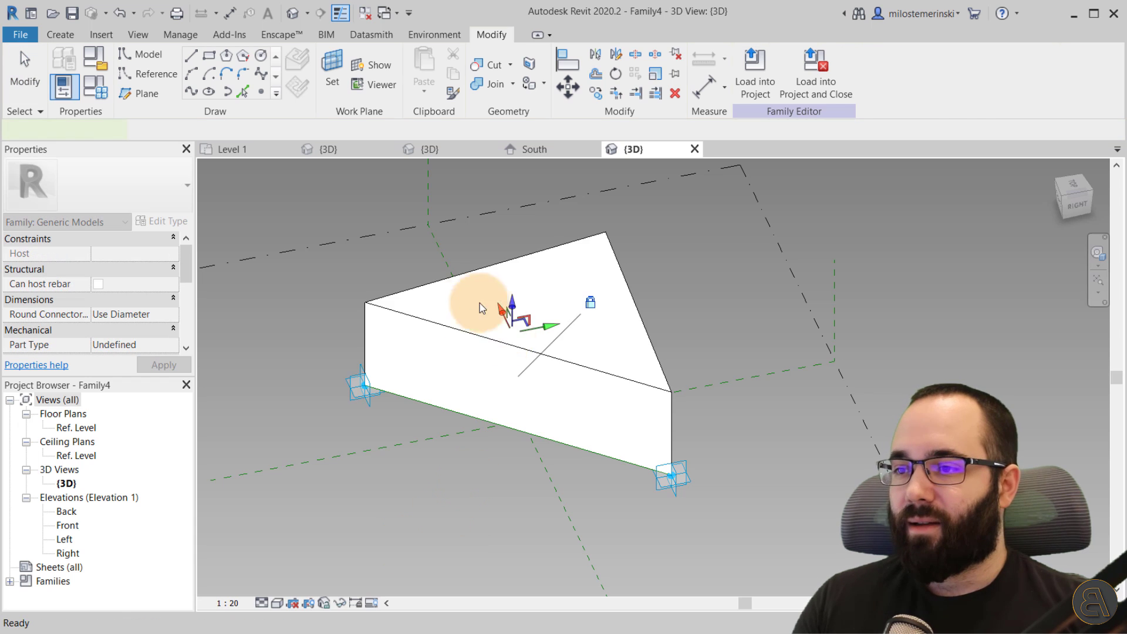
Step: Set the triangular form's Positive Offset to 5.0 and its material to Glass
{"action": "left_click", "coordinate": [132, 254]}
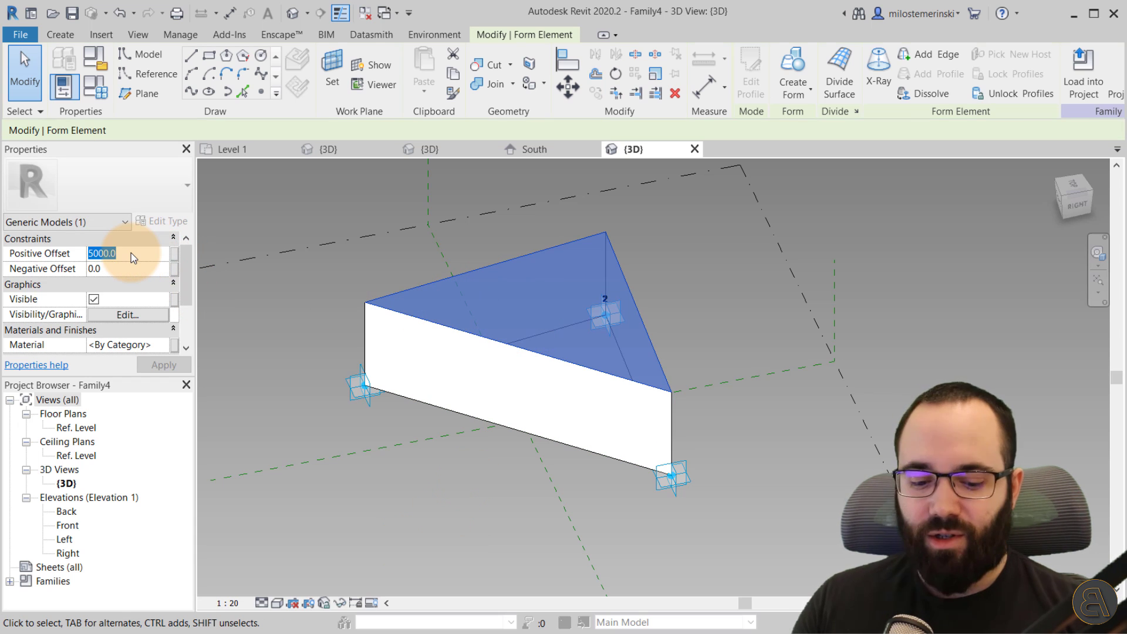
{"action": "type", "text": "5.0"}
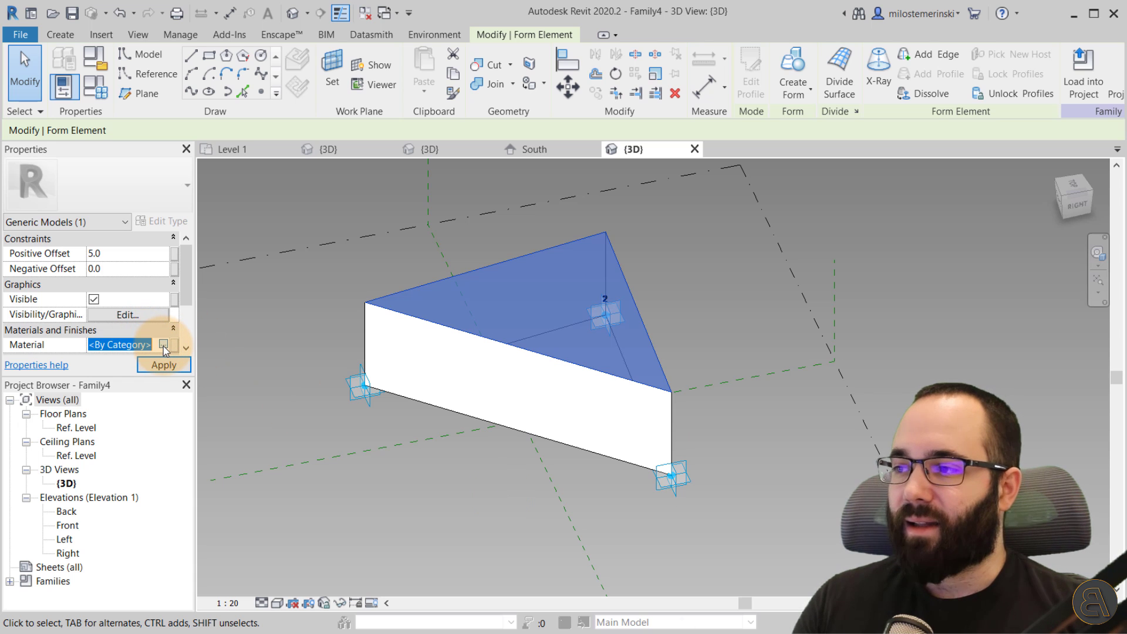
{"action": "left_click", "coordinate": [163, 345]}
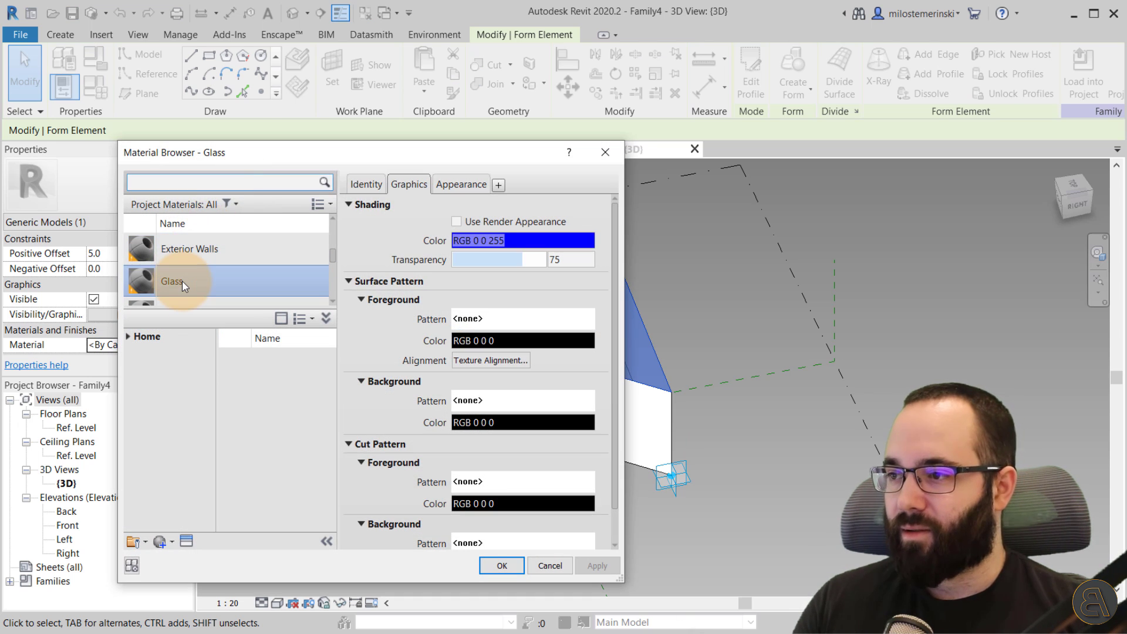
{"action": "double_click", "coordinate": [176, 281]}
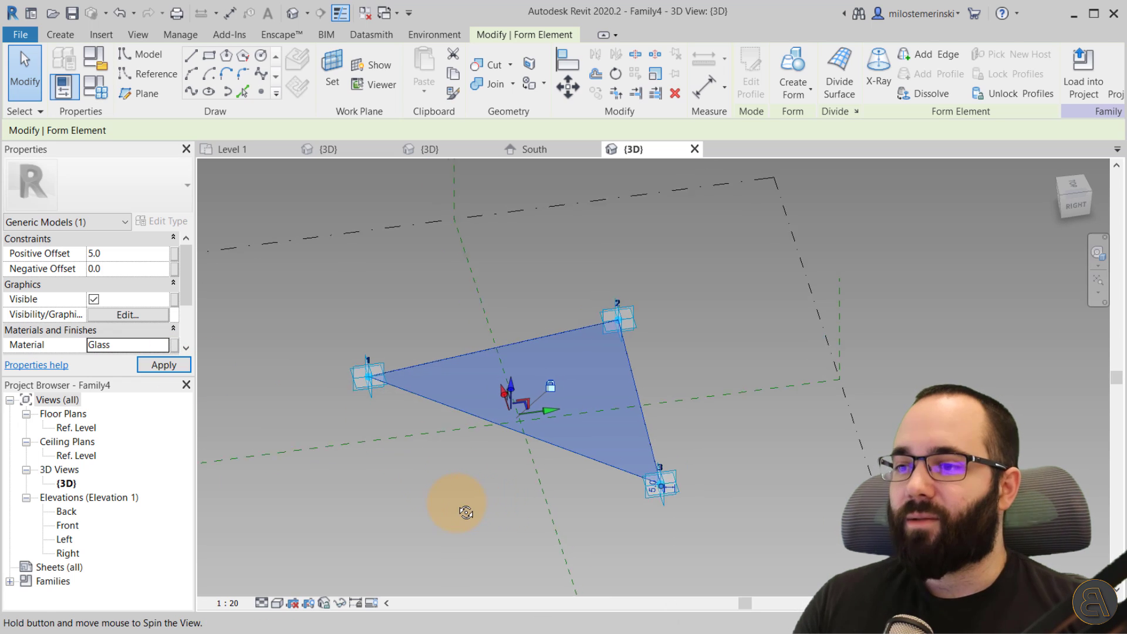
{"action": "left_click", "coordinate": [463, 472]}
Step: Place a reference point on the glass triangle's edge line
{"action": "scroll", "coordinate": [474, 478], "scroll_direction": "up", "scroll_amount": 4}
{"action": "middle_click_drag", "start_coordinate": [474, 477], "coordinate": [471, 434], "text": "shift"}
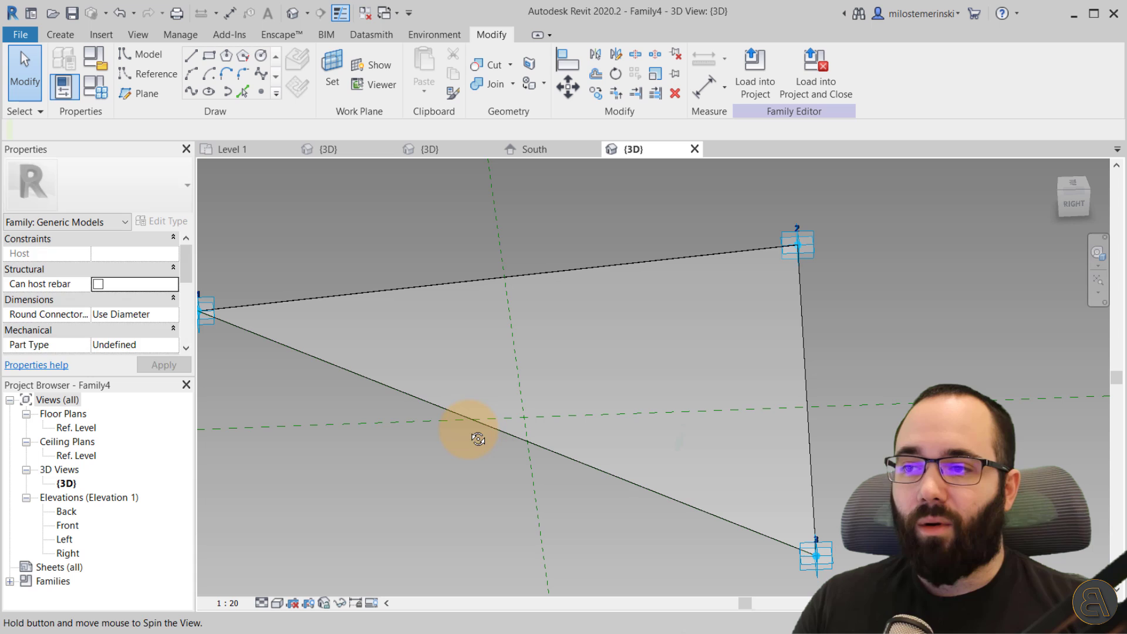
{"action": "middle_click_drag", "start_coordinate": [488, 473], "coordinate": [534, 485]}
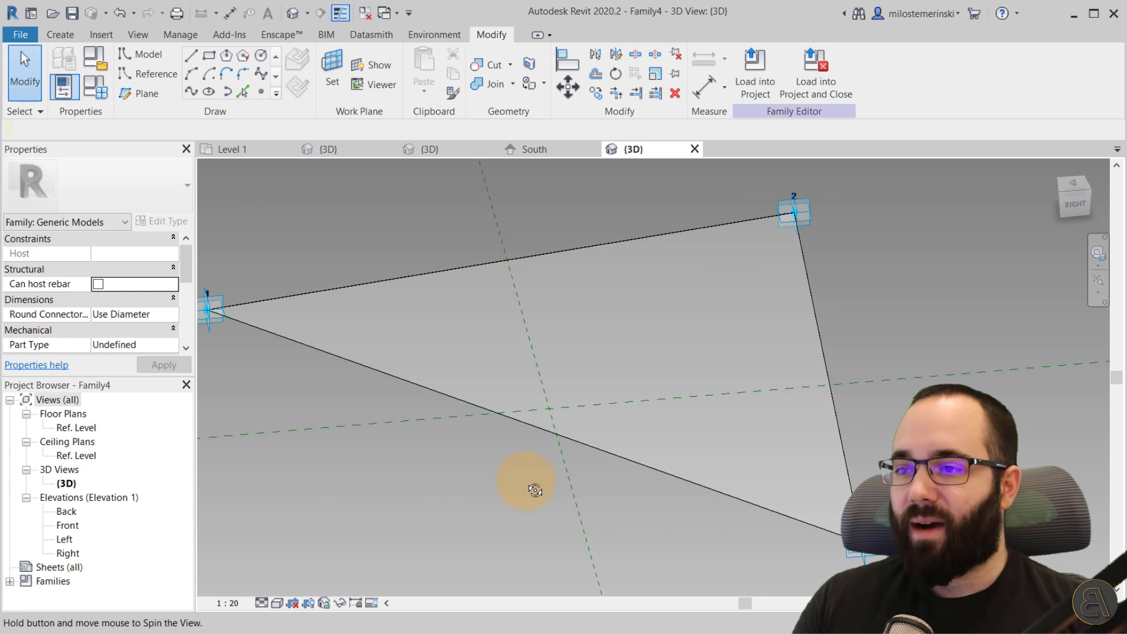
{"action": "scroll", "coordinate": [597, 418], "scroll_direction": "up", "scroll_amount": 3}
{"action": "mouse_move", "coordinate": [597, 418]}
{"action": "middle_mouse_down"}
{"action": "mouse_move", "coordinate": [580, 400]}
{"action": "mouse_move", "coordinate": [569, 351]}
{"action": "mouse_move", "coordinate": [526, 309]}
{"action": "middle_mouse_up"}
{"action": "left_click", "coordinate": [262, 91]}
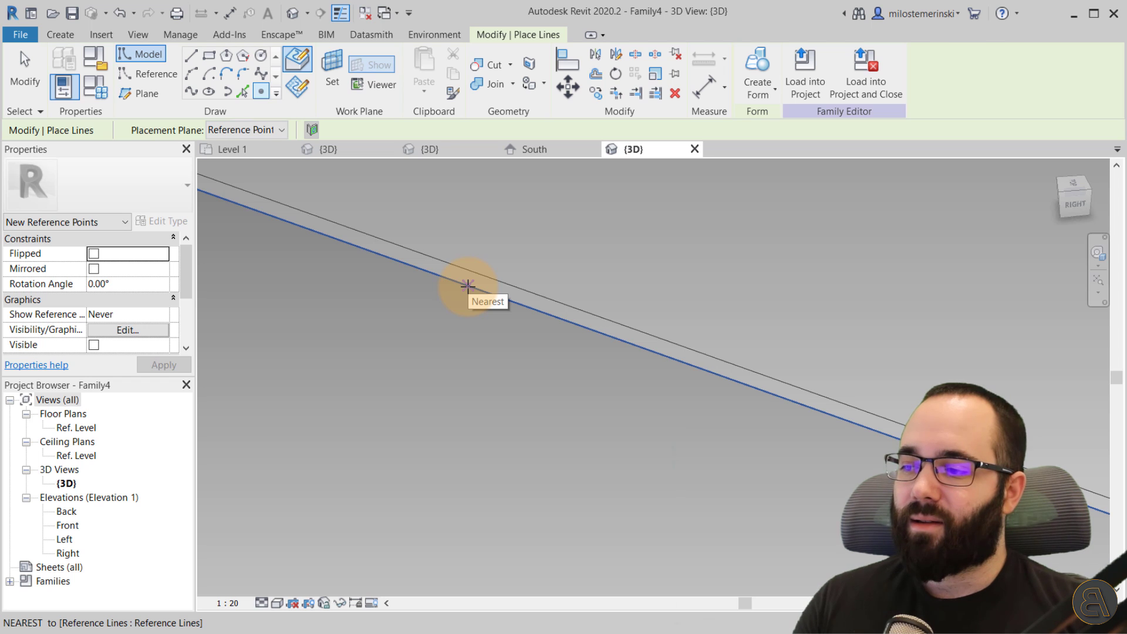
{"action": "left_click", "coordinate": [468, 286]}
{"action": "key", "text": "Escape"}
{"action": "key", "text": "Escape"}
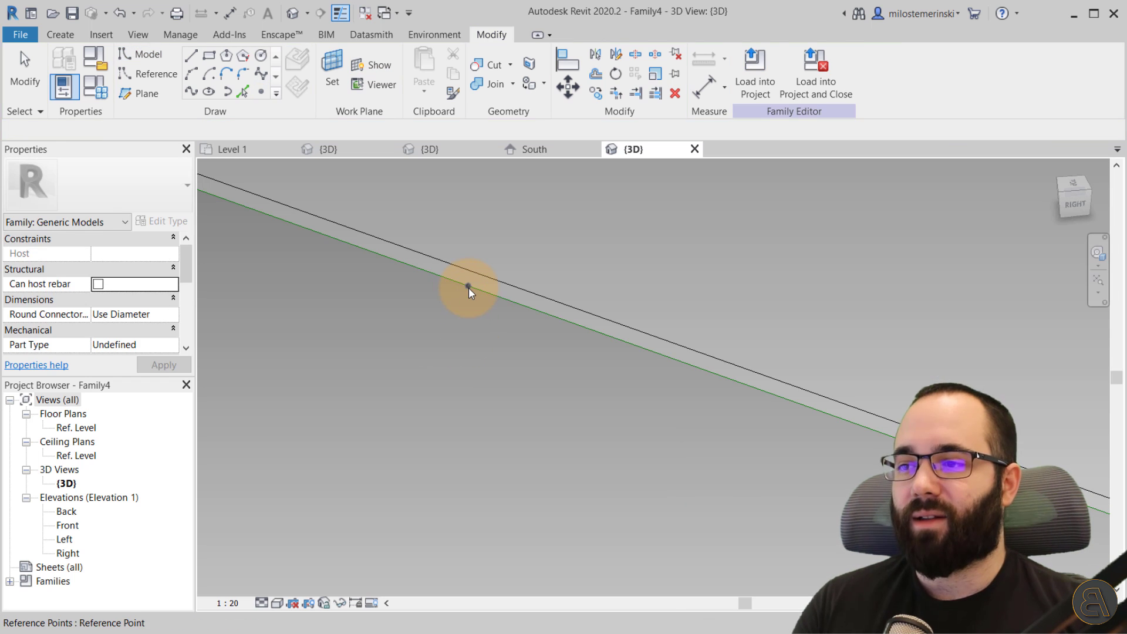
Step: Set the new reference point's plane as the work plane
{"action": "left_click", "coordinate": [532, 335]}
{"action": "middle_click_drag", "start_coordinate": [531, 333], "coordinate": [431, 297], "text": "shift"}
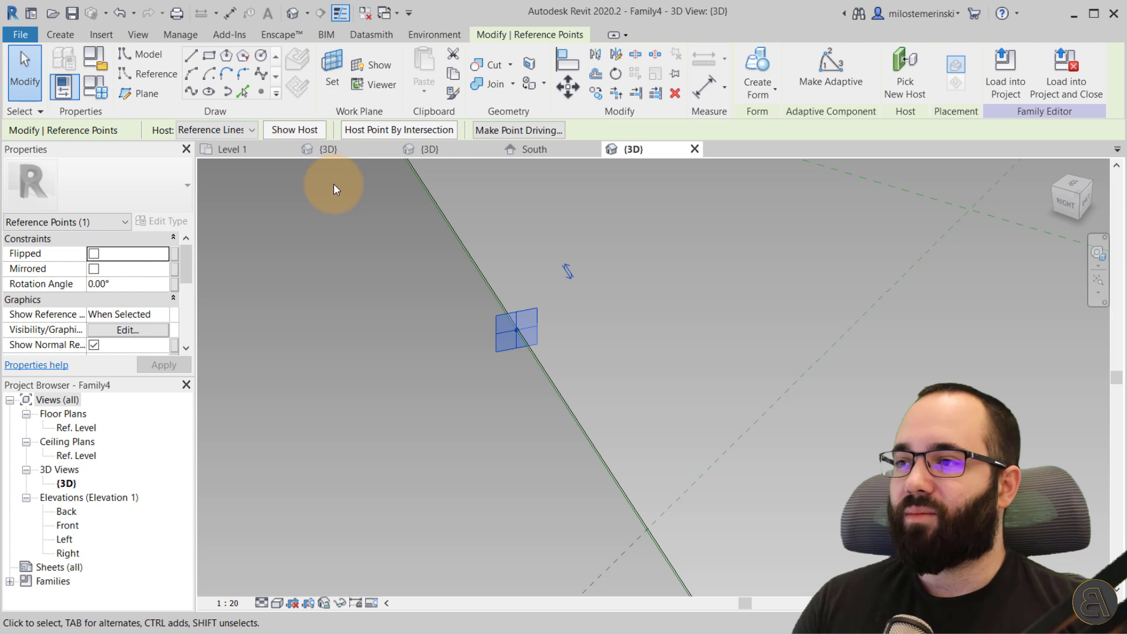
{"action": "left_click", "coordinate": [330, 92]}
{"action": "left_click", "coordinate": [517, 327]}
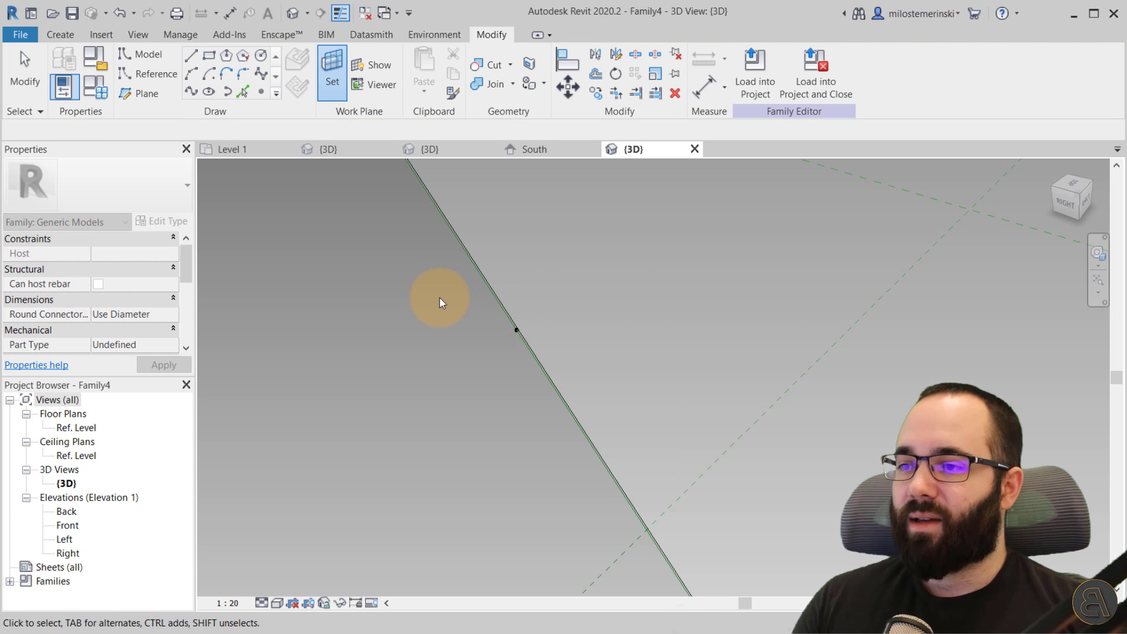
{"action": "mouse_move", "coordinate": [439, 297]}
{"action": "middle_mouse_down", "text": "shift"}
{"action": "mouse_move", "coordinate": [444, 322]}
{"action": "mouse_move", "coordinate": [437, 306]}
{"action": "middle_mouse_up", "text": "shift"}
Step: Draw a 340 by 240 rectangle starting at the reference point
{"action": "left_click", "coordinate": [209, 55]}
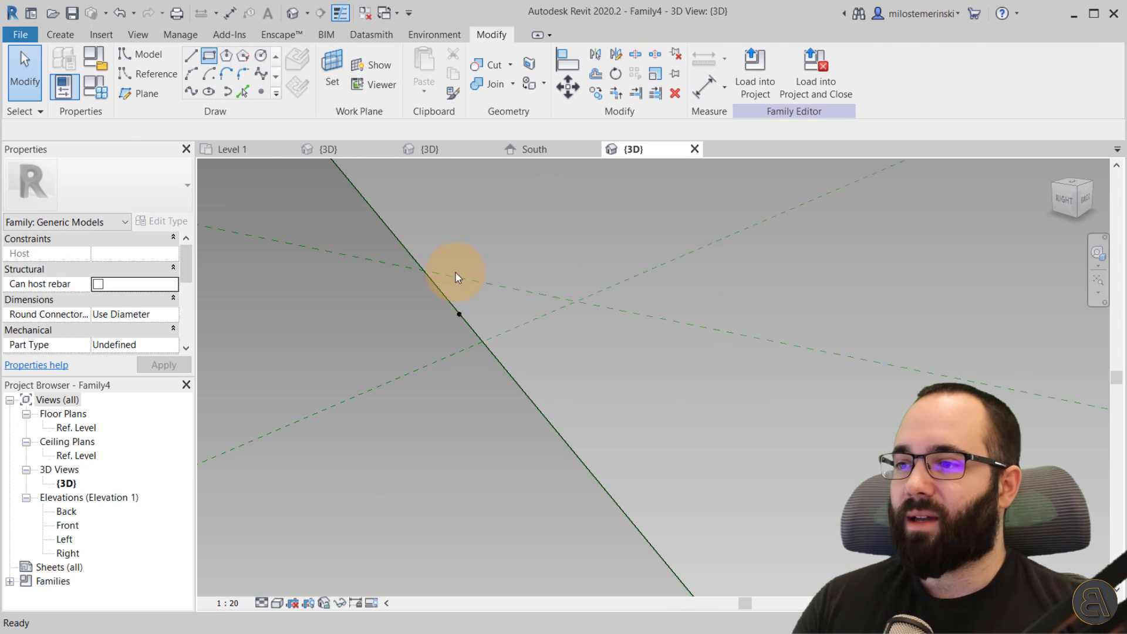
{"action": "left_click", "coordinate": [459, 314]}
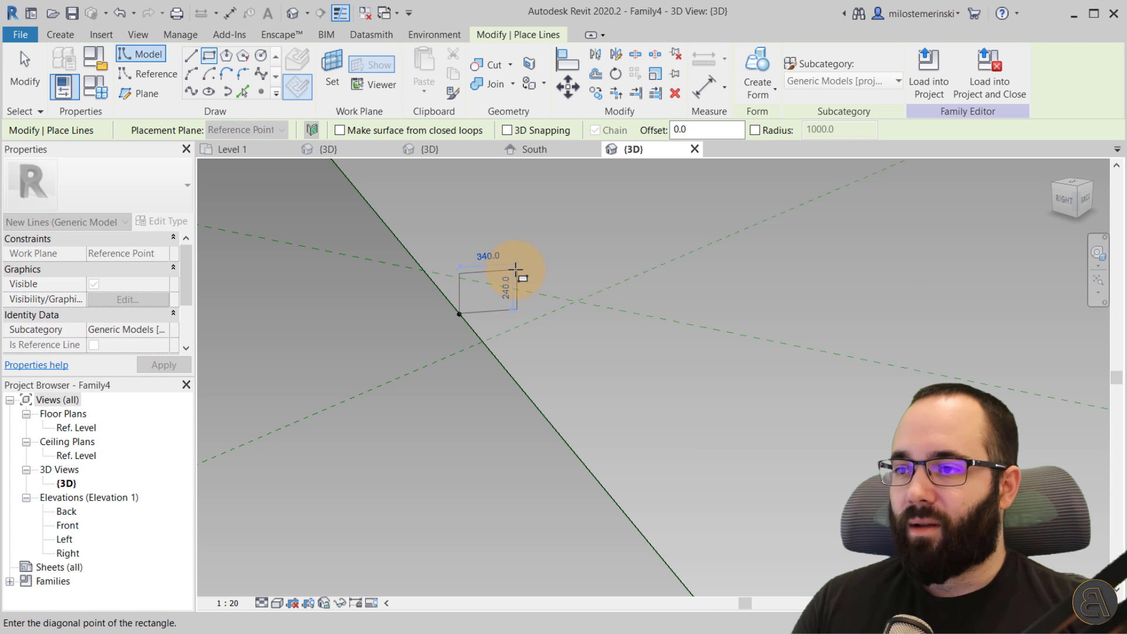
{"action": "left_click", "coordinate": [516, 269]}
{"action": "scroll", "coordinate": [505, 270], "scroll_direction": "up", "scroll_amount": 2}
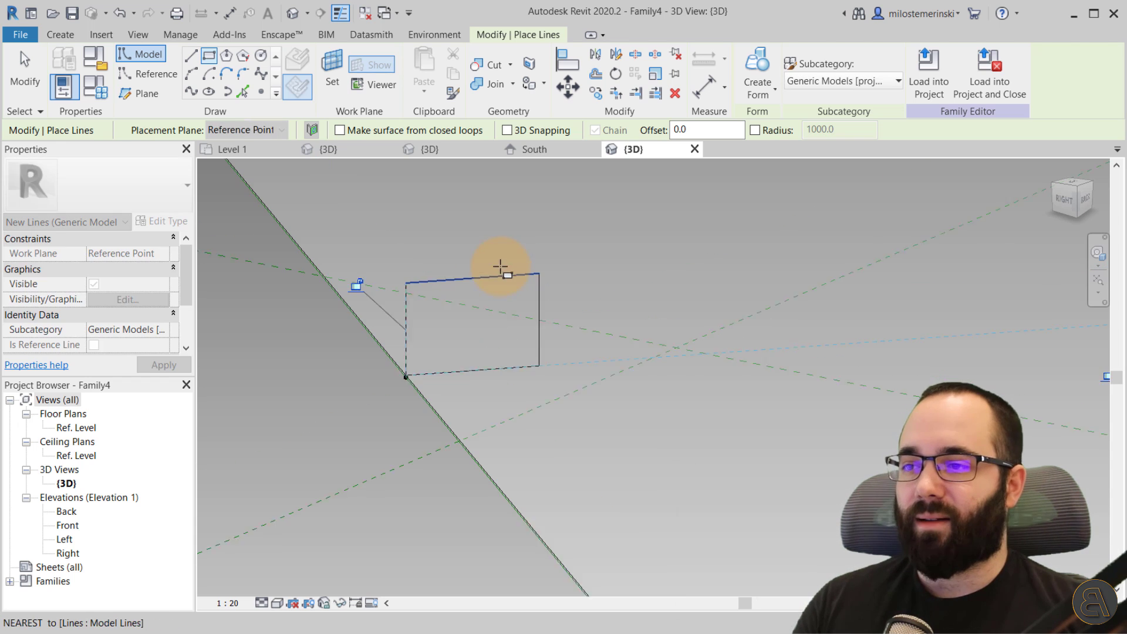
{"action": "key", "text": "Escape"}
{"action": "key", "text": "Escape"}
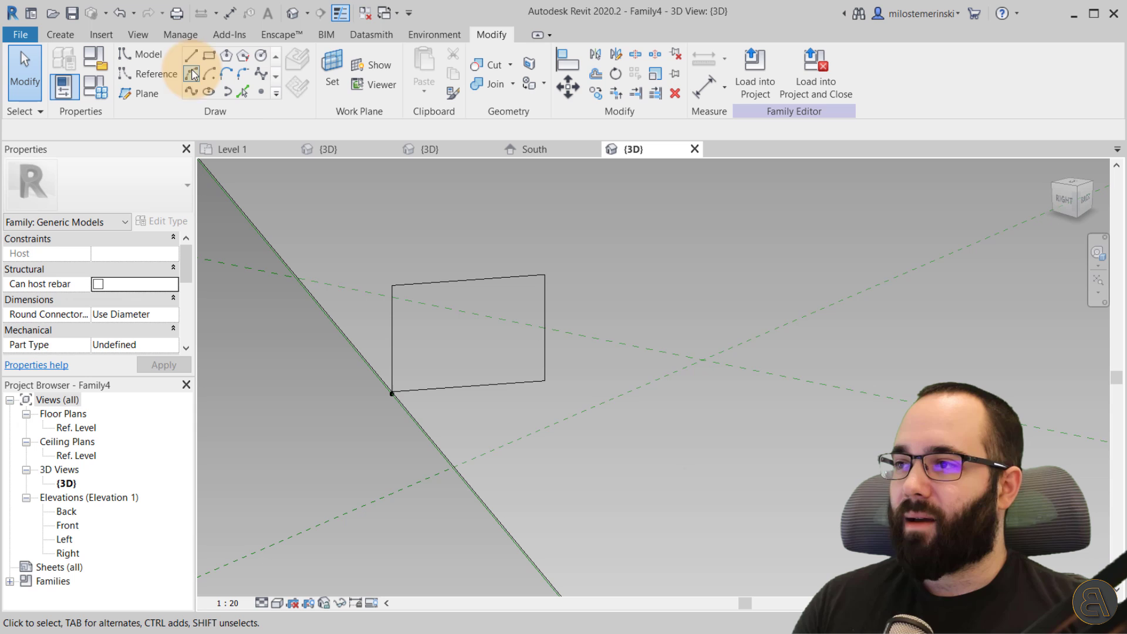
Step: Add a corner-to-corner arc and delete the rectangle's top and right edges
{"action": "left_click", "coordinate": [192, 74]}
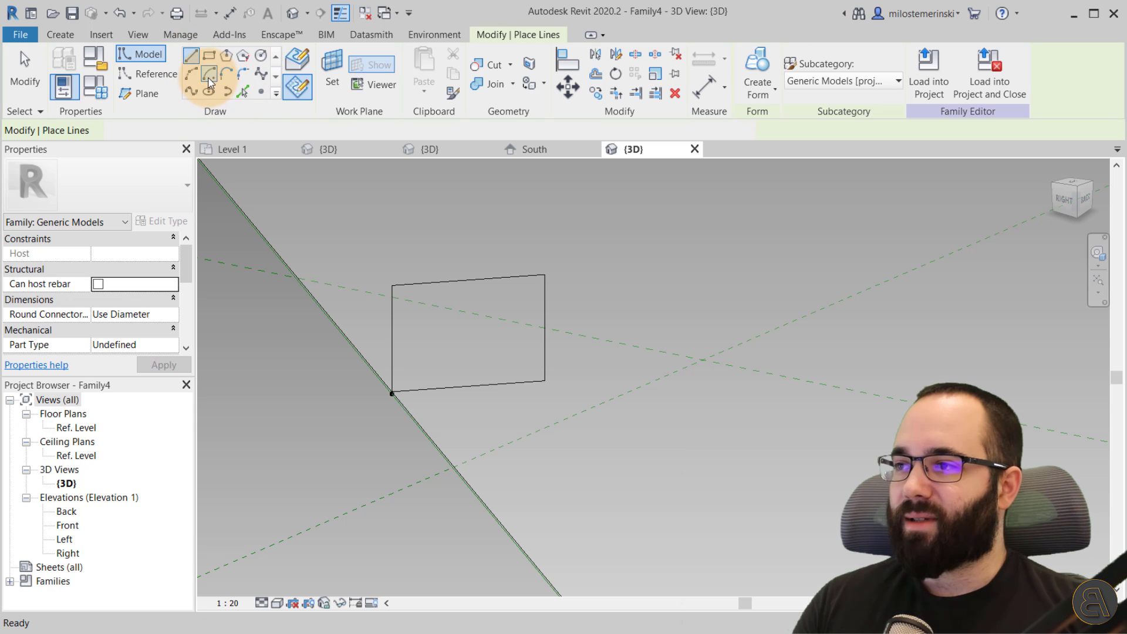
{"action": "left_click", "coordinate": [391, 287]}
{"action": "left_click", "coordinate": [543, 380]}
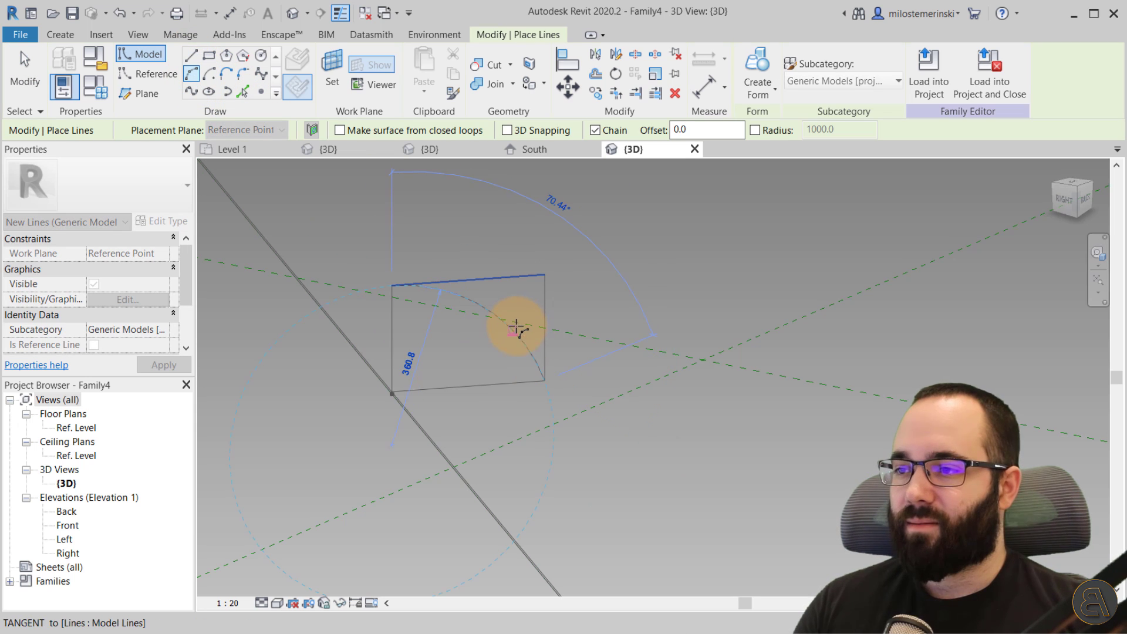
{"action": "left_click", "coordinate": [516, 327]}
{"action": "key", "text": "Escape"}
{"action": "key", "text": "Escape"}
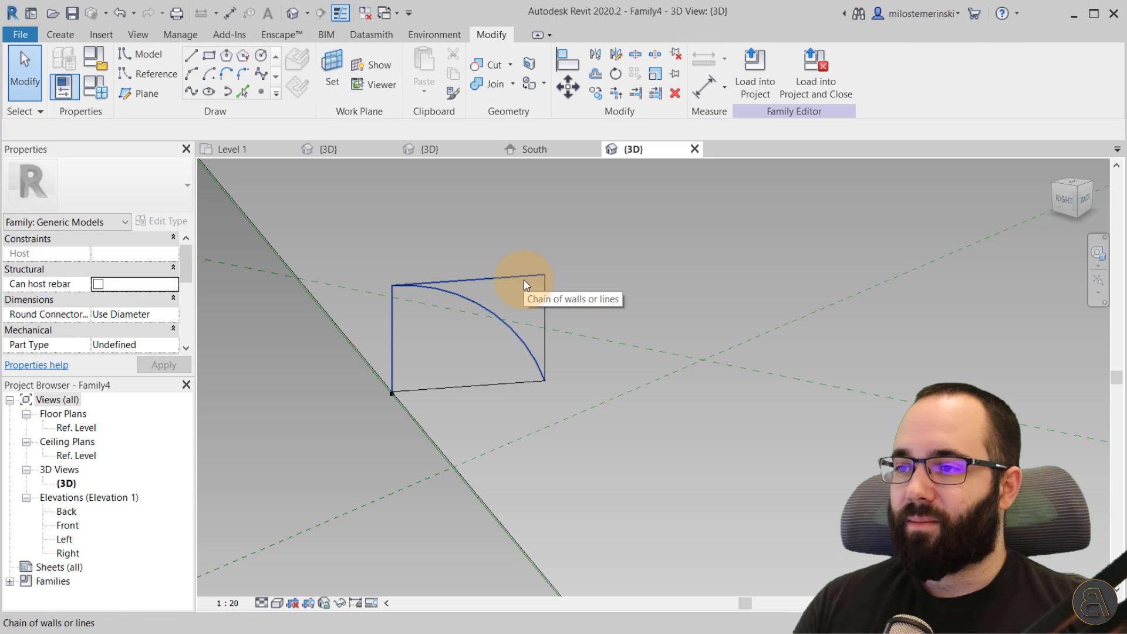
{"action": "left_click", "coordinate": [524, 279]}
{"action": "key", "text": "Delete"}
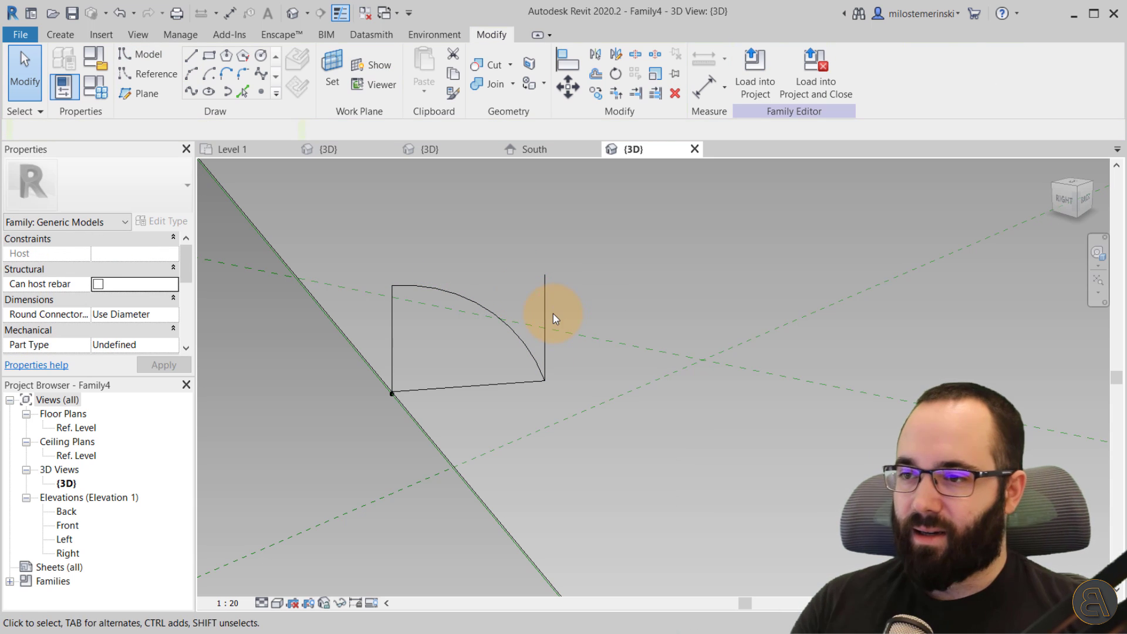
{"action": "left_click", "coordinate": [548, 313]}
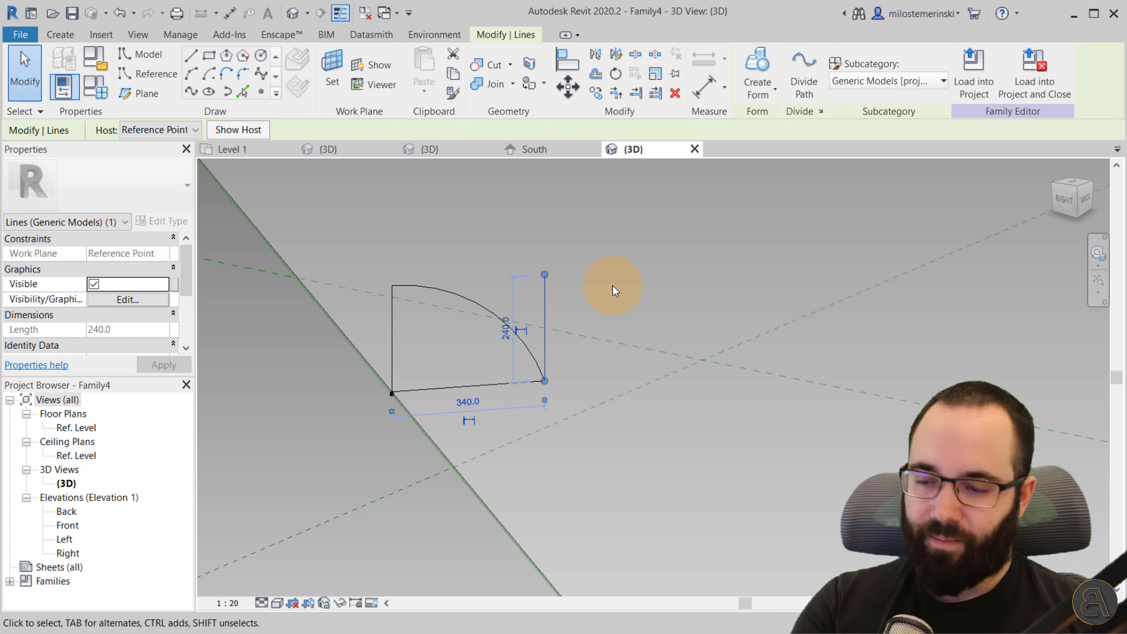
{"action": "key", "text": "Delete"}
Step: Sweep the quarter-round profile into a solid frame along the triangle's edges and inspect it
{"action": "scroll", "coordinate": [498, 315], "scroll_direction": "down", "scroll_amount": 5}
{"action": "key", "text": "Tab"}
{"action": "left_click", "coordinate": [498, 314]}
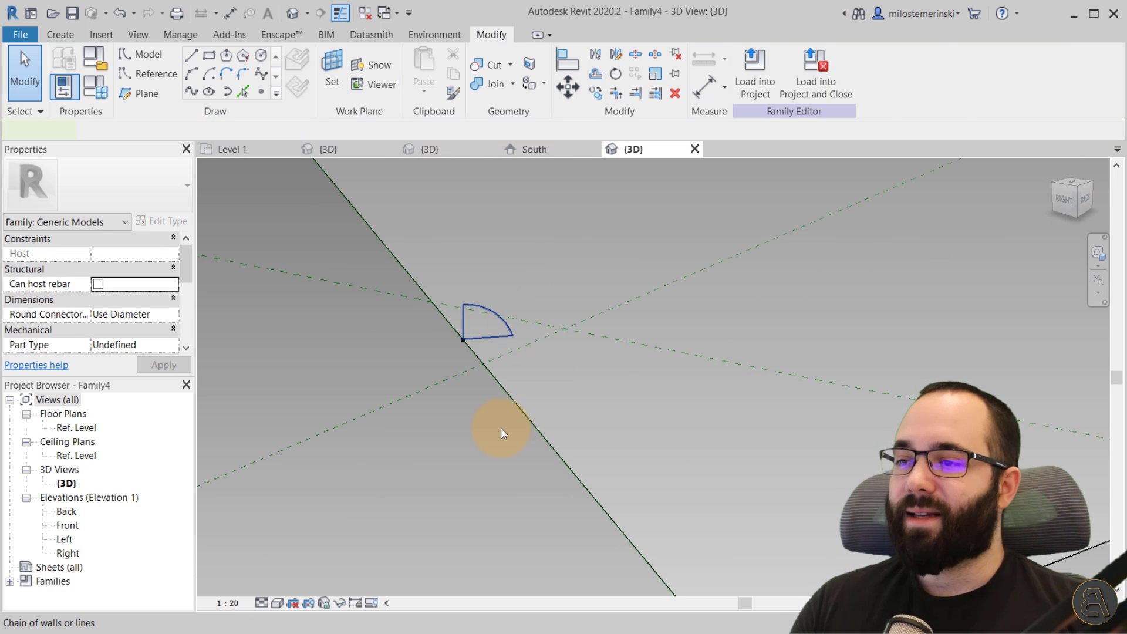
{"action": "scroll", "coordinate": [498, 408], "scroll_direction": "up", "scroll_amount": 5}
{"action": "key", "text": "Tab"}
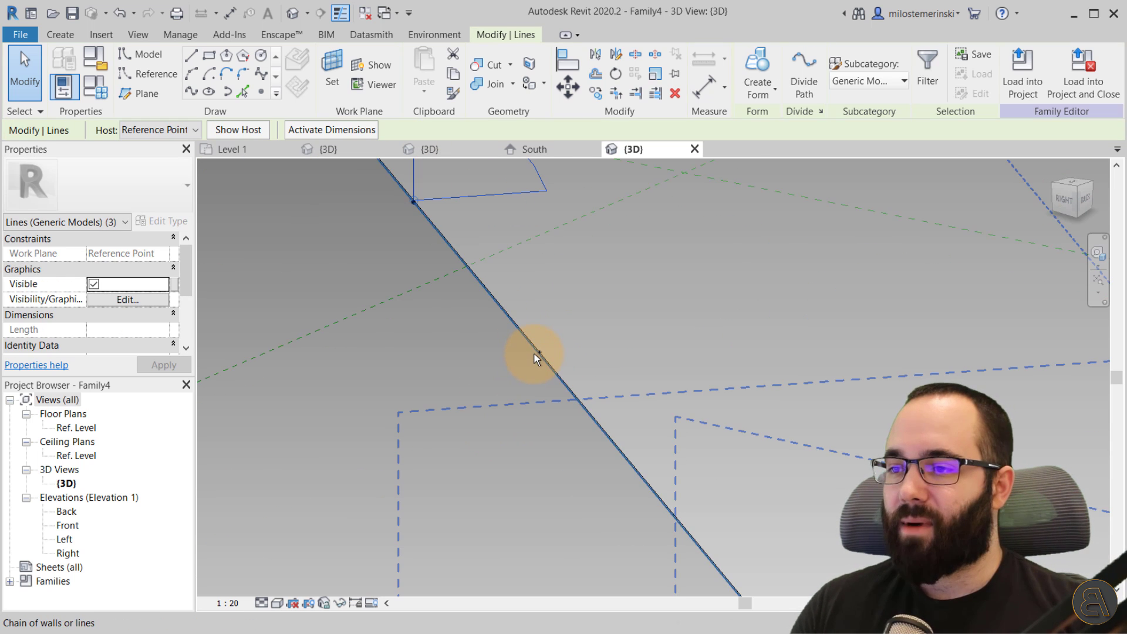
{"action": "key", "text": "Tab"}
{"action": "left_click", "coordinate": [455, 390]}
{"action": "scroll", "coordinate": [456, 390], "scroll_direction": "down", "scroll_amount": 1}
{"action": "scroll", "coordinate": [456, 389], "scroll_direction": "down", "scroll_amount": 3}
{"action": "middle_click_drag", "start_coordinate": [452, 396], "coordinate": [397, 327], "text": "shift"}
{"action": "left_click", "coordinate": [756, 79]}
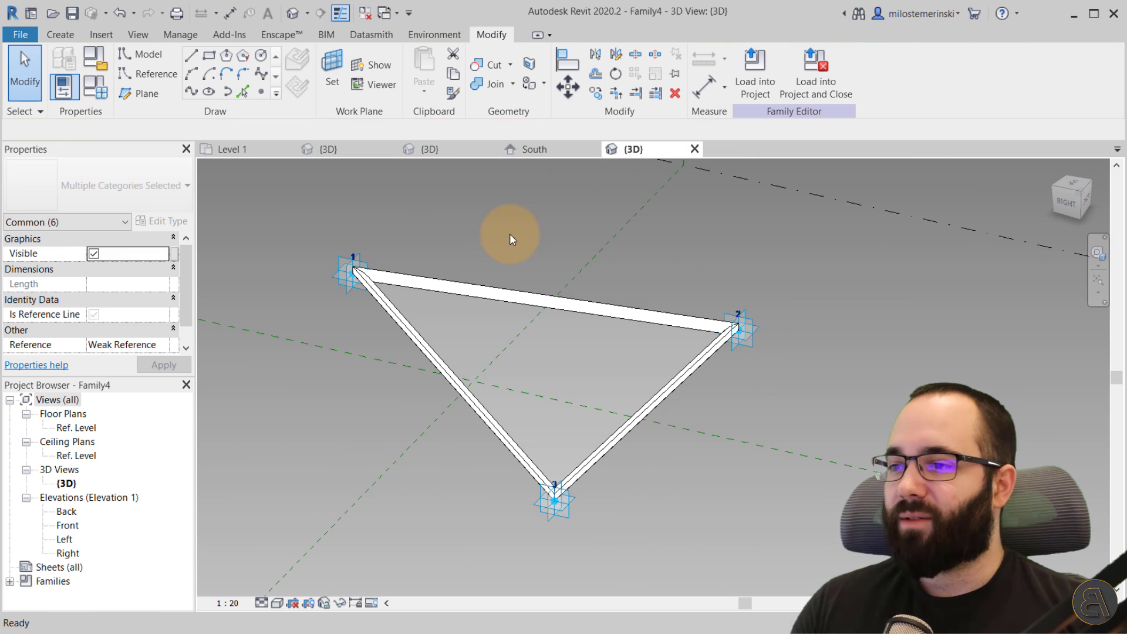
{"action": "middle_click_drag", "start_coordinate": [520, 282], "coordinate": [529, 352], "text": "shift"}
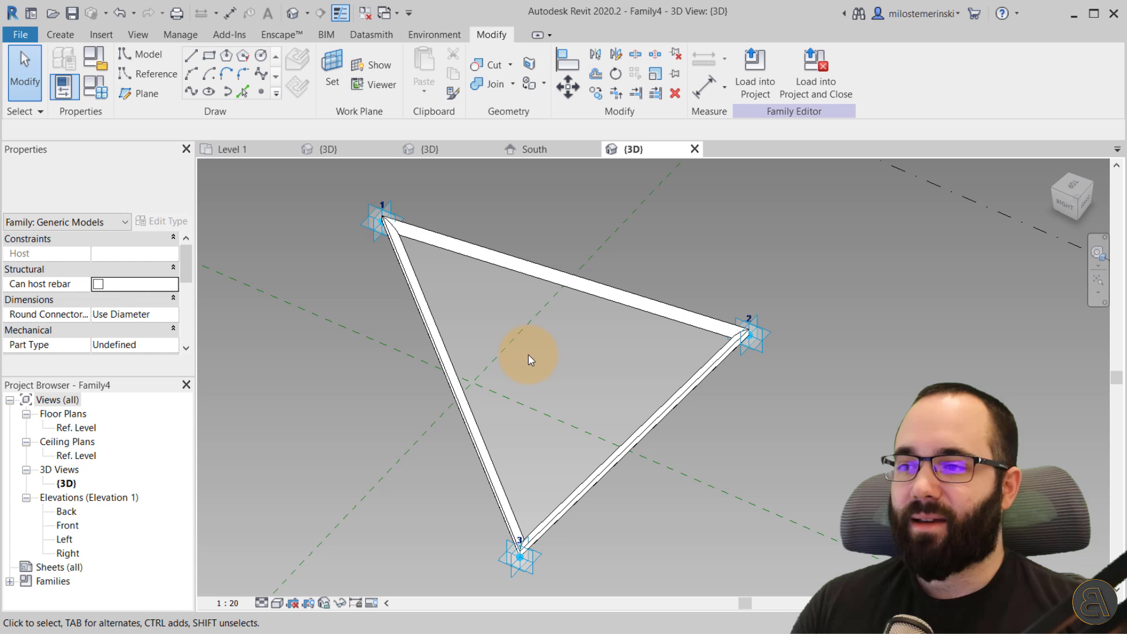
{"action": "middle_click_drag", "start_coordinate": [609, 355], "coordinate": [529, 352], "text": "shift"}
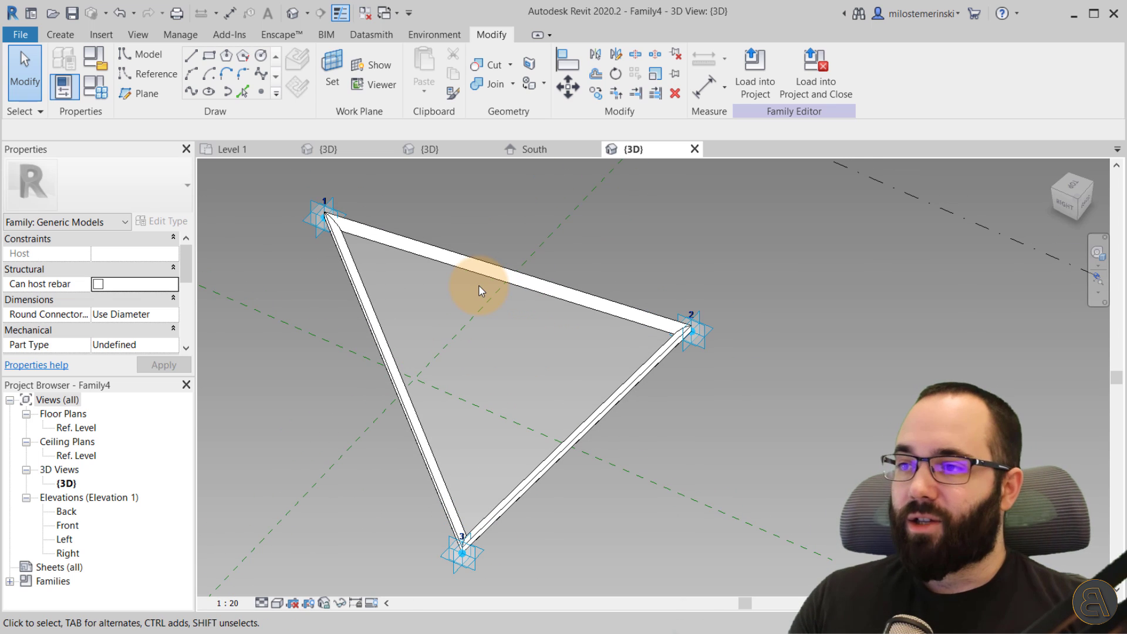
Step: Load the framed panel family into Project2 and switch to the {3D} view
{"action": "left_click", "coordinate": [755, 82]}
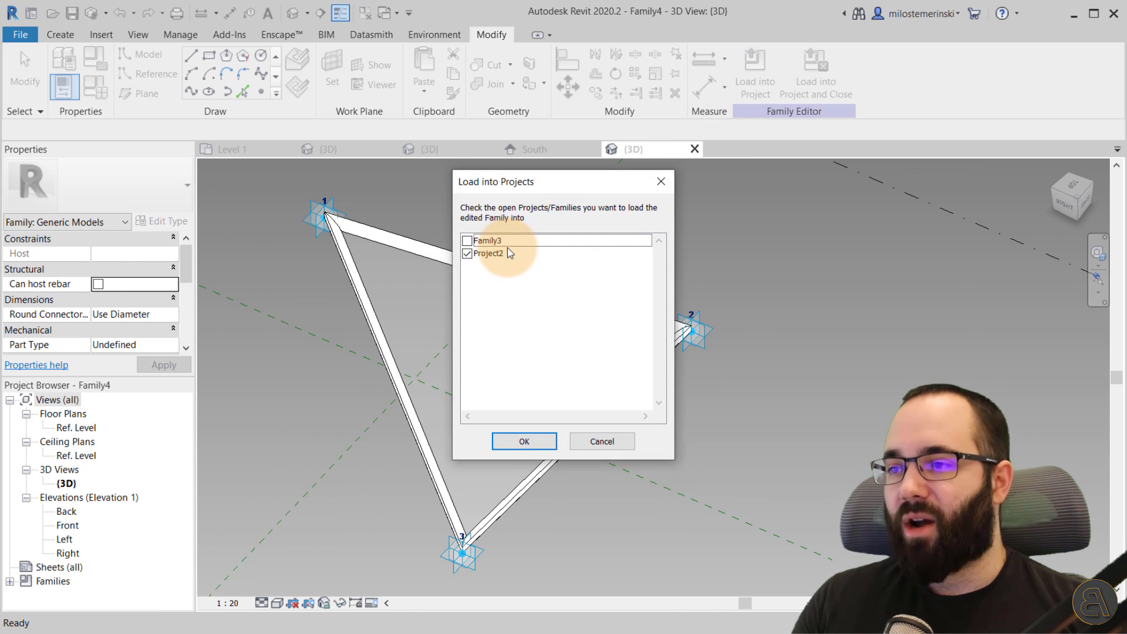
{"action": "left_click", "coordinate": [507, 439]}
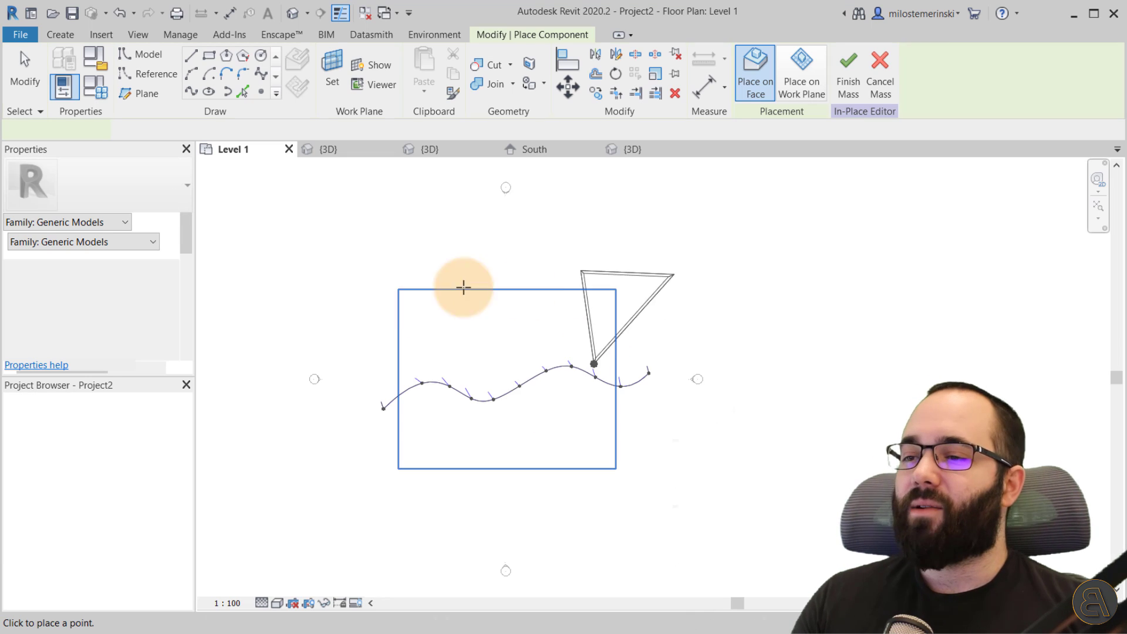
{"action": "left_click", "coordinate": [346, 149]}
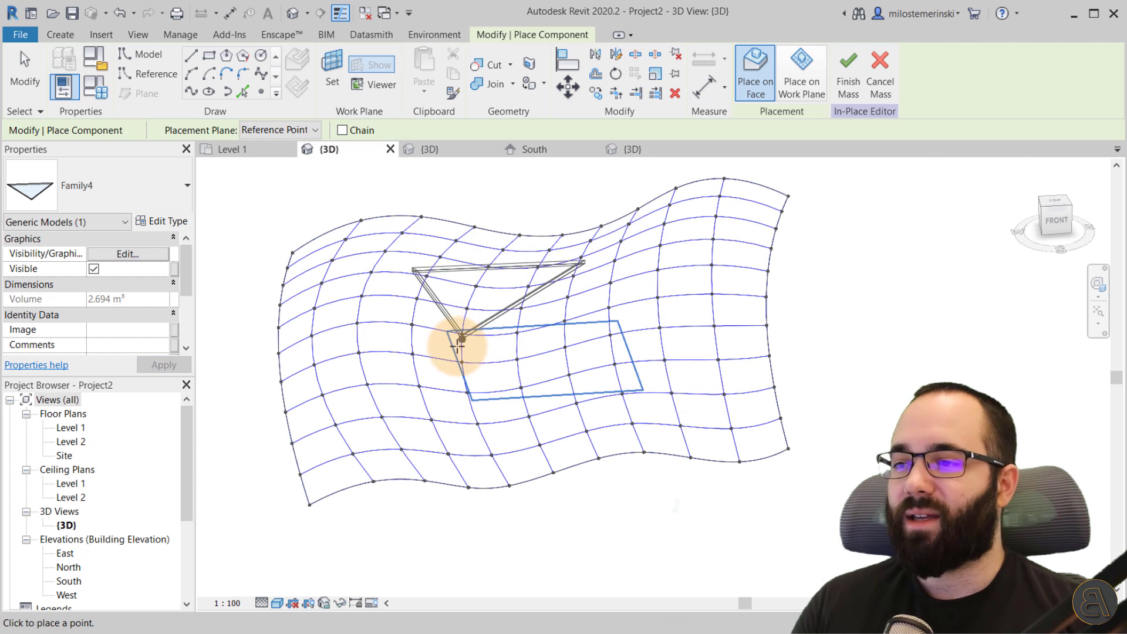
{"action": "scroll", "coordinate": [435, 349], "scroll_direction": "up", "scroll_amount": 5}
Step: Place the first framed triangular glass panel by snapping its corners to surface nodes
{"action": "left_click", "coordinate": [360, 353]}
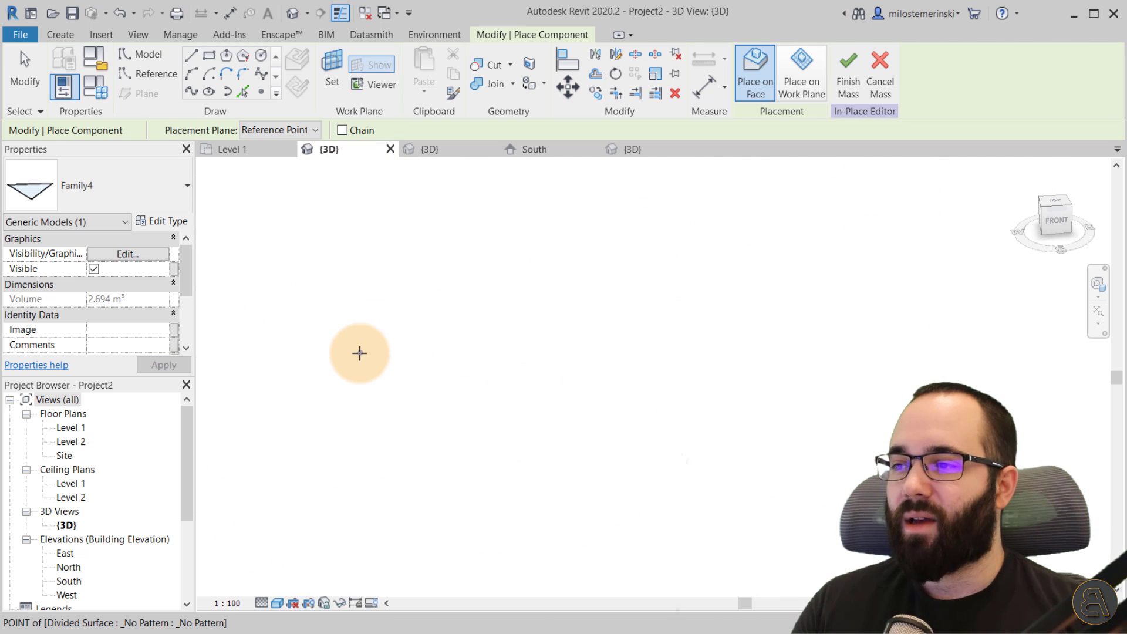
{"action": "left_click", "coordinate": [408, 289]}
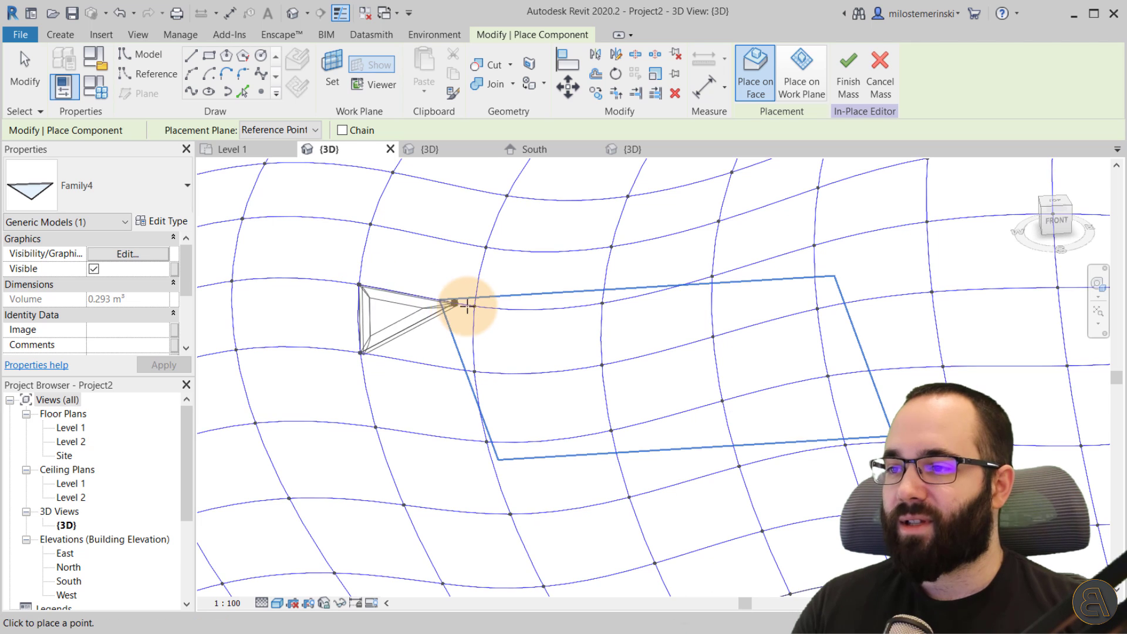
{"action": "left_click", "coordinate": [471, 305]}
{"action": "scroll", "coordinate": [352, 364], "scroll_direction": "up", "scroll_amount": 4}
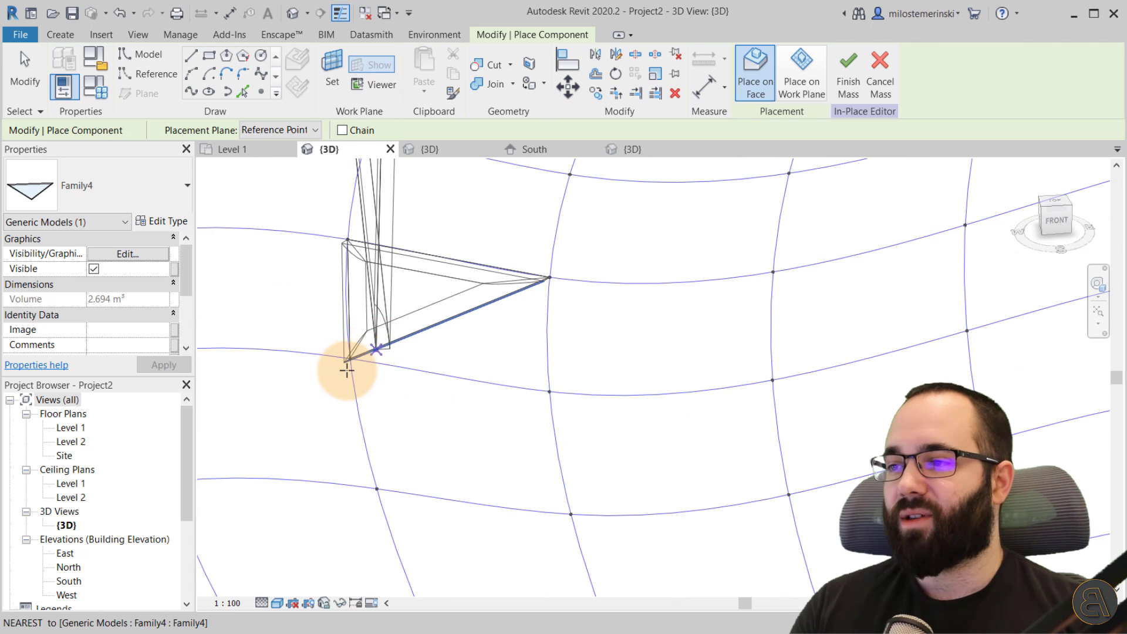
{"action": "scroll", "coordinate": [347, 370], "scroll_direction": "down", "scroll_amount": 3}
{"action": "scroll", "coordinate": [353, 325], "scroll_direction": "up", "scroll_amount": 4}
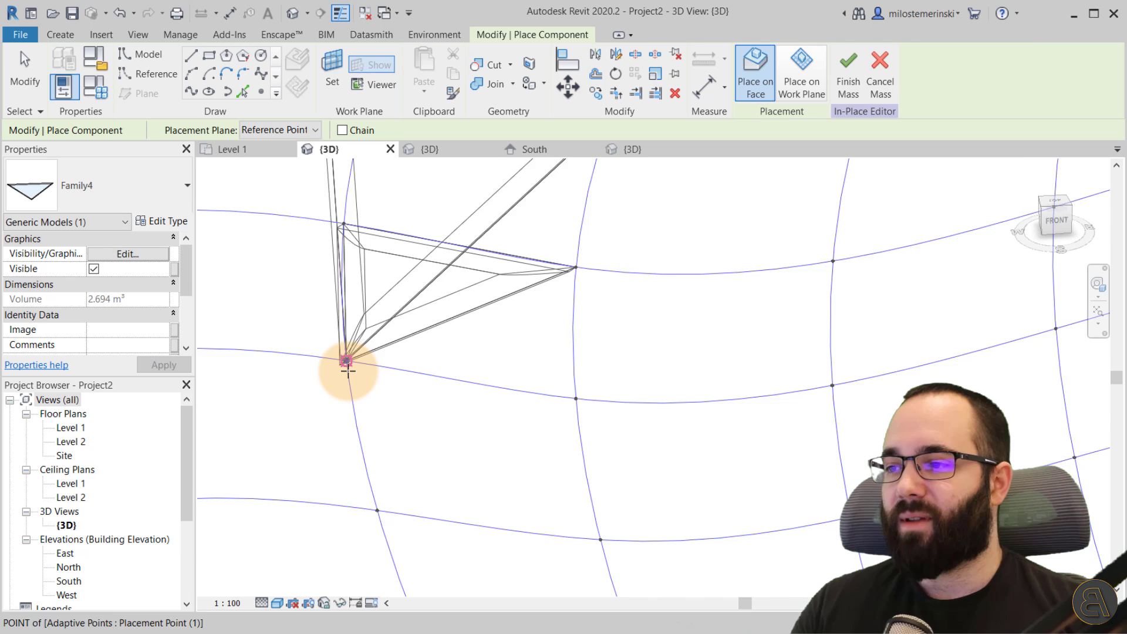
{"action": "scroll", "coordinate": [349, 368], "scroll_direction": "up", "scroll_amount": 5}
{"action": "scroll", "coordinate": [337, 340], "scroll_direction": "down", "scroll_amount": 6}
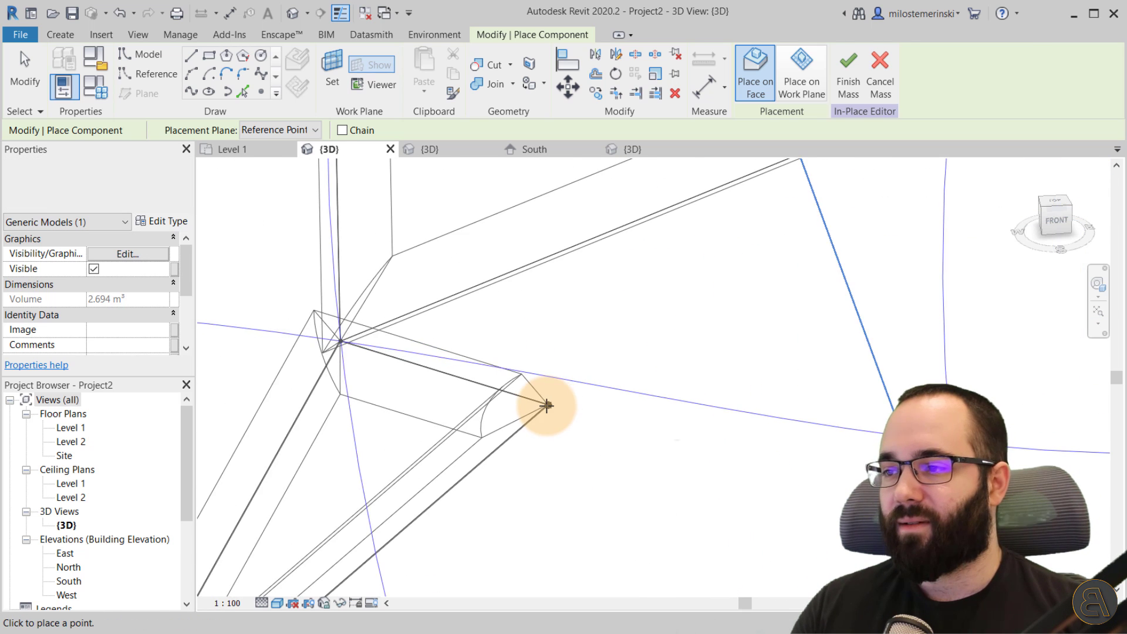
{"action": "left_click", "coordinate": [747, 250]}
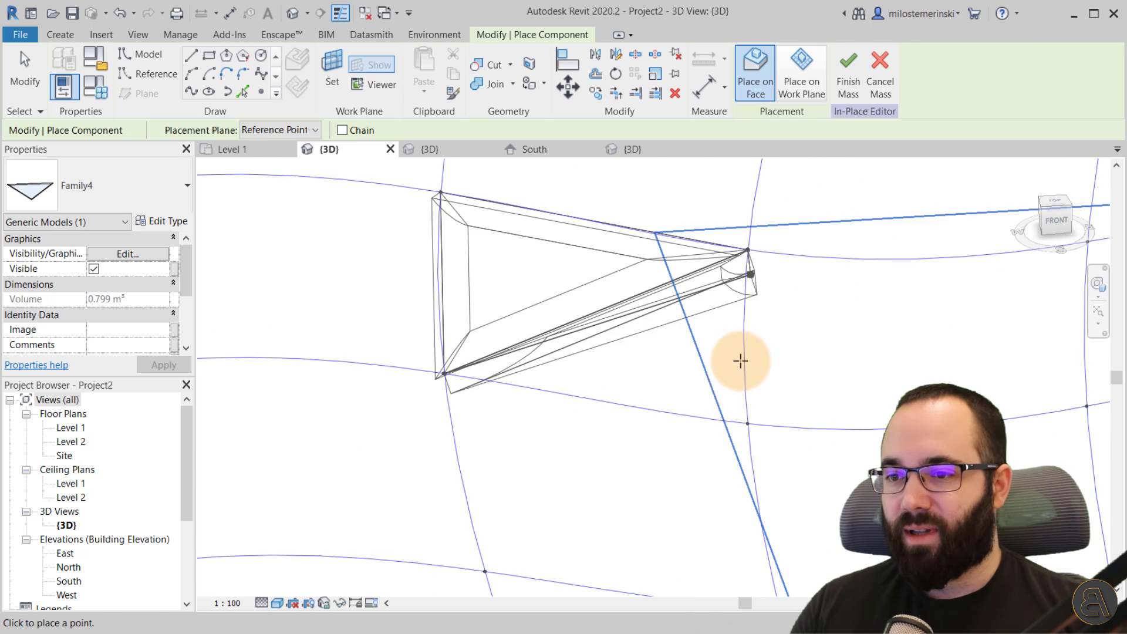
{"action": "left_click", "coordinate": [747, 423]}
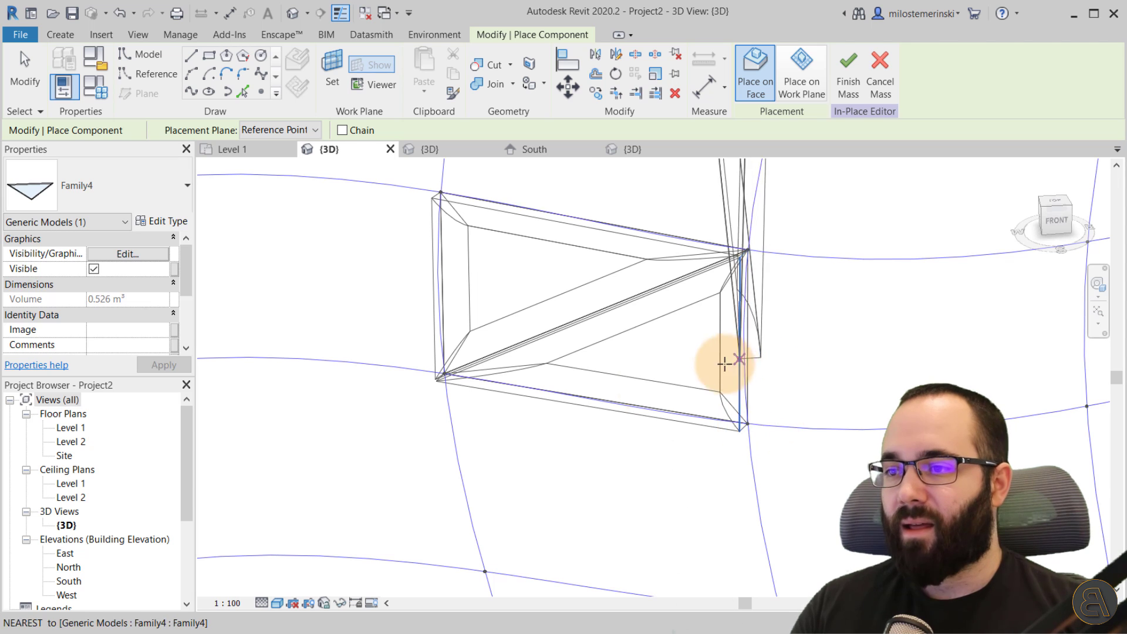
{"action": "scroll", "coordinate": [546, 395], "scroll_direction": "down", "scroll_amount": 4}
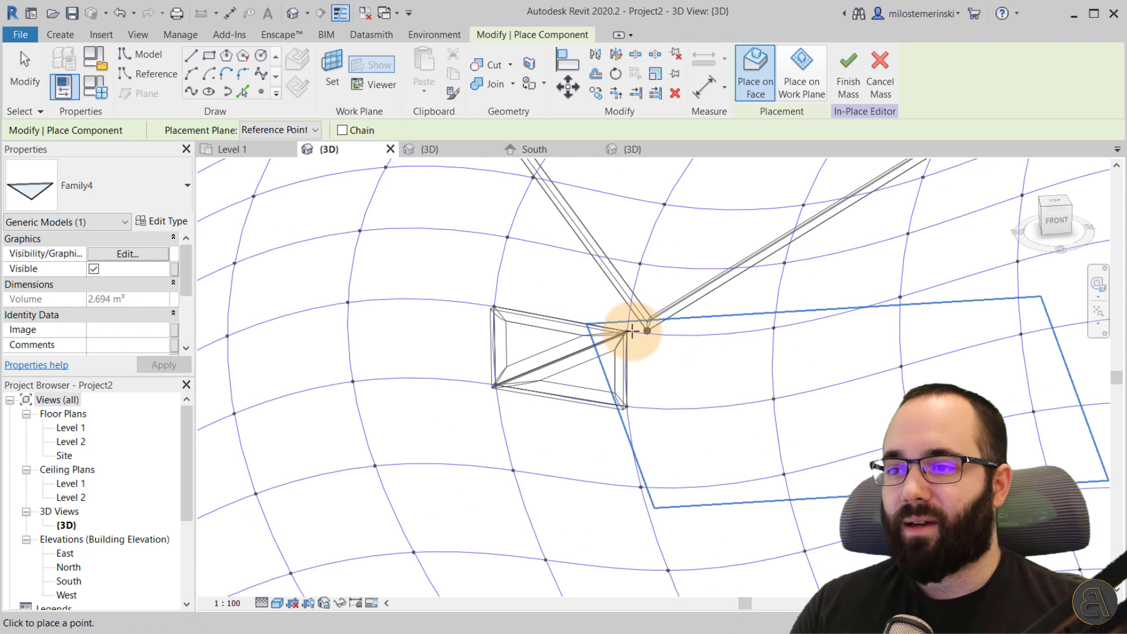
Step: Place a second panel on the shared, upper and right nodes, then stop placing
{"action": "left_click", "coordinate": [626, 331]}
{"action": "left_click", "coordinate": [664, 205]}
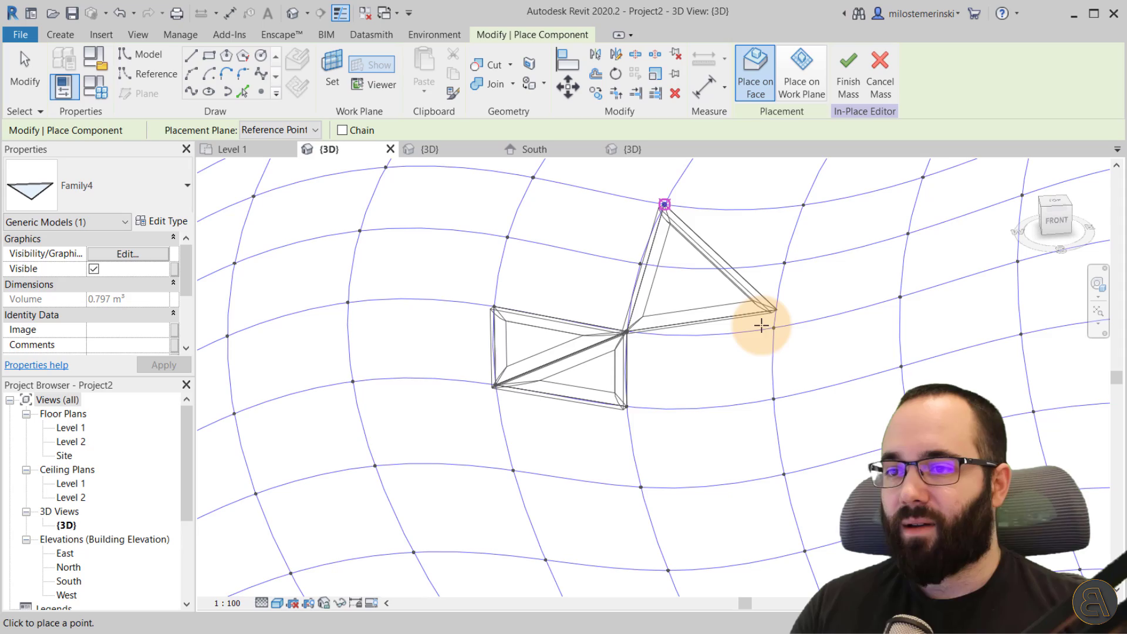
{"action": "left_click", "coordinate": [773, 327]}
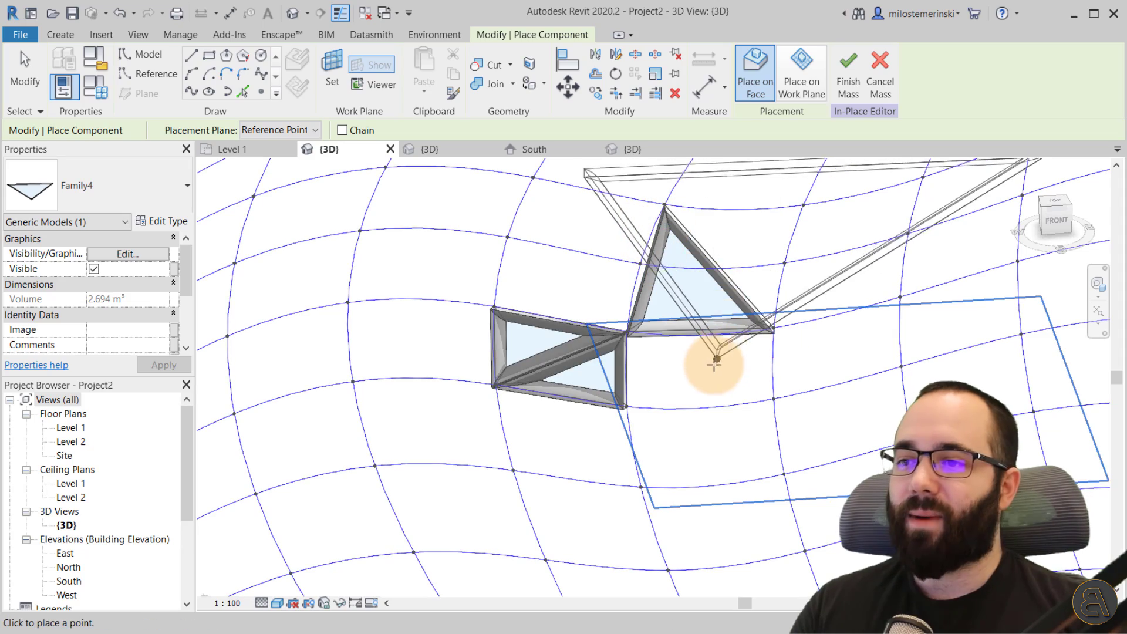
{"action": "key", "text": "Escape"}
{"action": "key", "text": "Escape"}
{"action": "scroll", "coordinate": [695, 449], "scroll_direction": "down", "scroll_amount": 4}
{"action": "middle_click_drag", "start_coordinate": [694, 449], "coordinate": [759, 435], "text": "shift"}
{"action": "scroll", "coordinate": [549, 315], "scroll_direction": "up", "scroll_amount": 5}
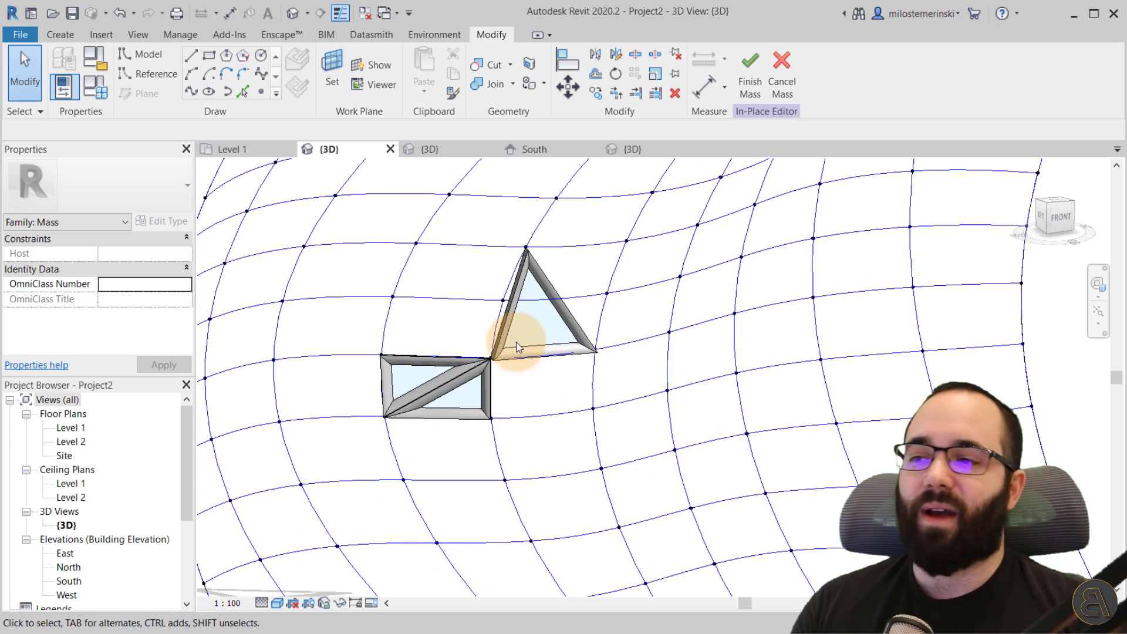
Step: Finish editing Mass 1, then select and deselect the mass to check the two panels
{"action": "middle_click_drag", "start_coordinate": [491, 340], "coordinate": [512, 462], "text": "shift"}
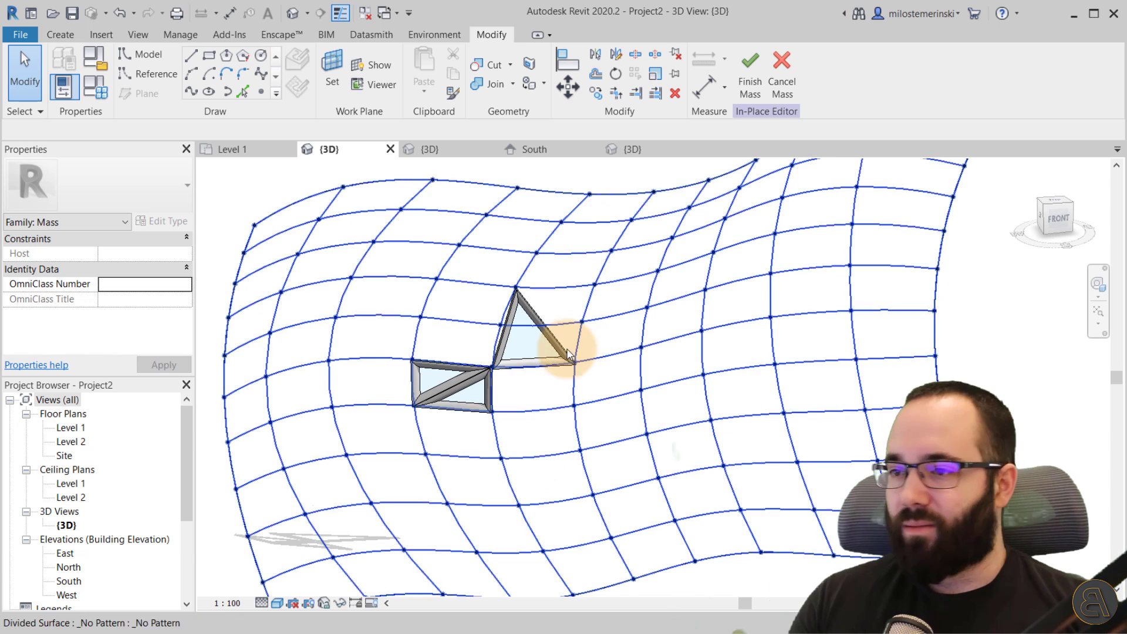
{"action": "left_click", "coordinate": [750, 76]}
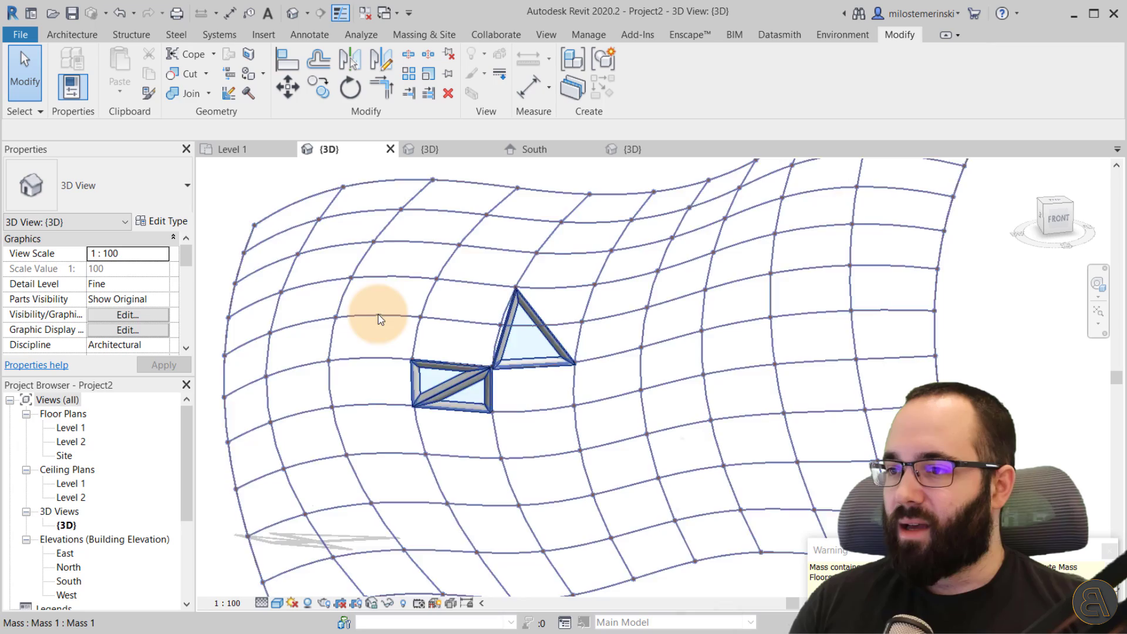
{"action": "scroll", "coordinate": [378, 314], "scroll_direction": "down", "scroll_amount": 4}
{"action": "scroll", "coordinate": [377, 329], "scroll_direction": "up", "scroll_amount": 5}
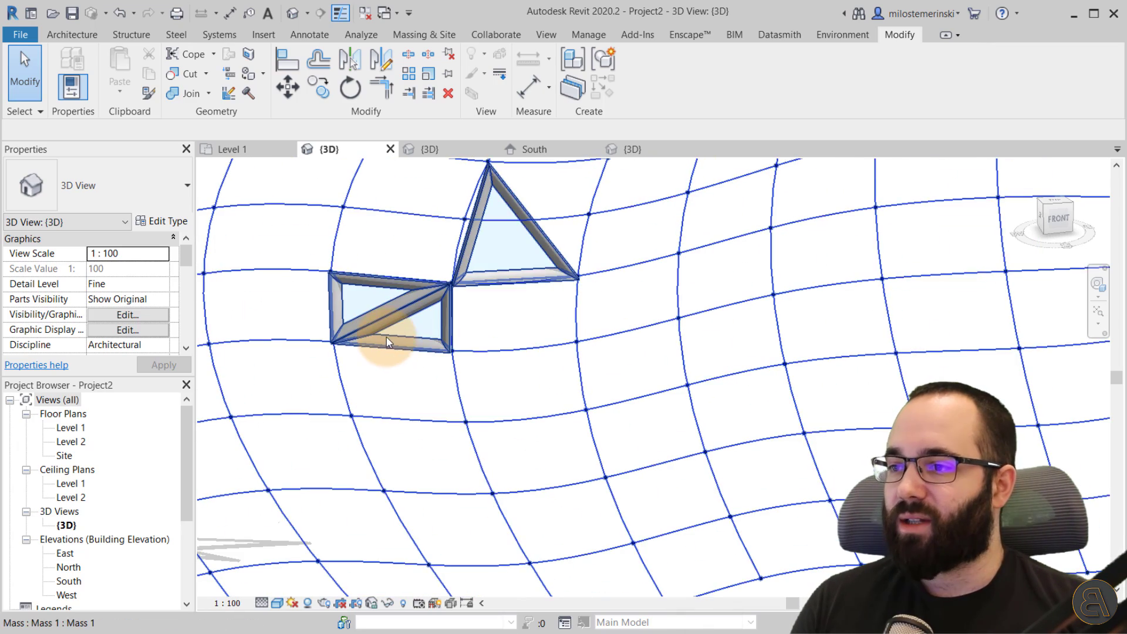
{"action": "left_click", "coordinate": [387, 320]}
{"action": "scroll", "coordinate": [526, 370], "scroll_direction": "down", "scroll_amount": 4}
{"action": "left_click", "coordinate": [580, 480]}
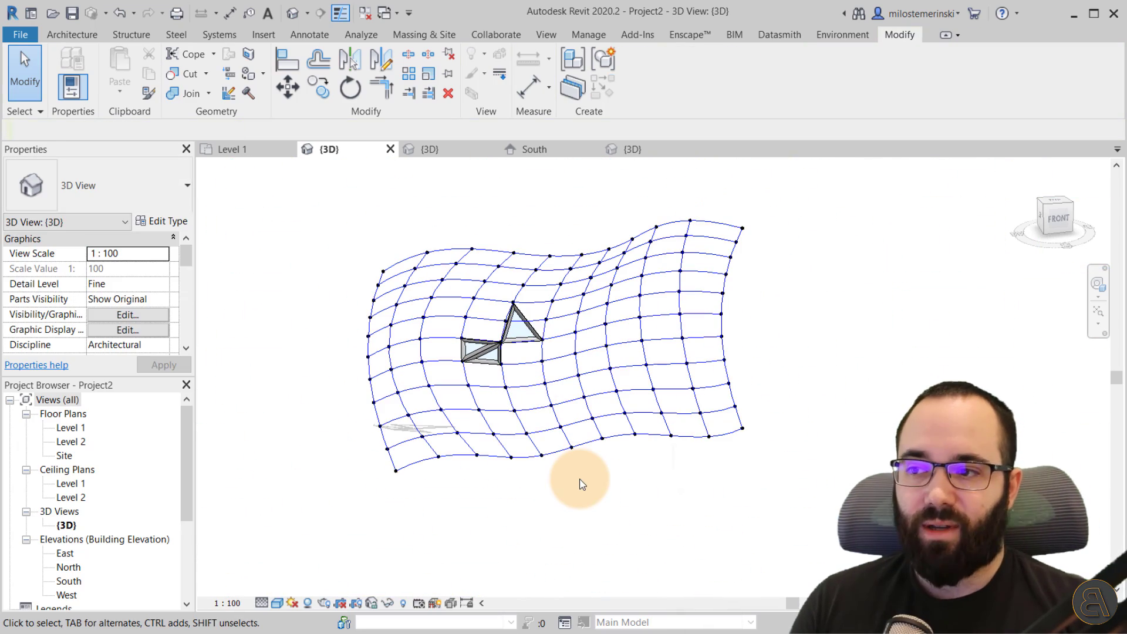